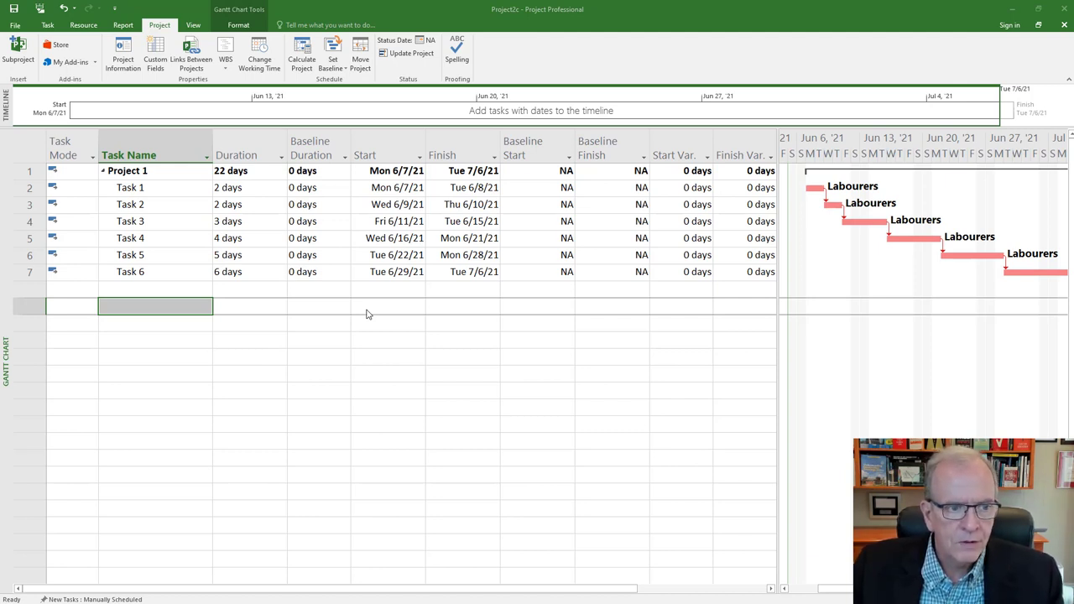
# Step: Set Task 1's duration to 1 day
pyautogui.click(244, 189)
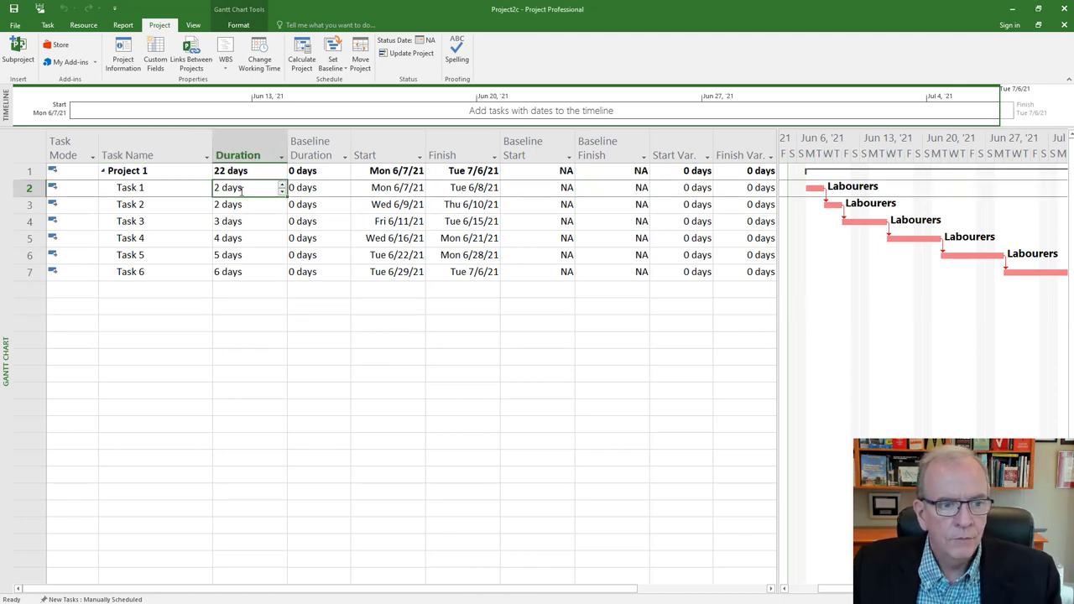
pyautogui.click(282, 185)
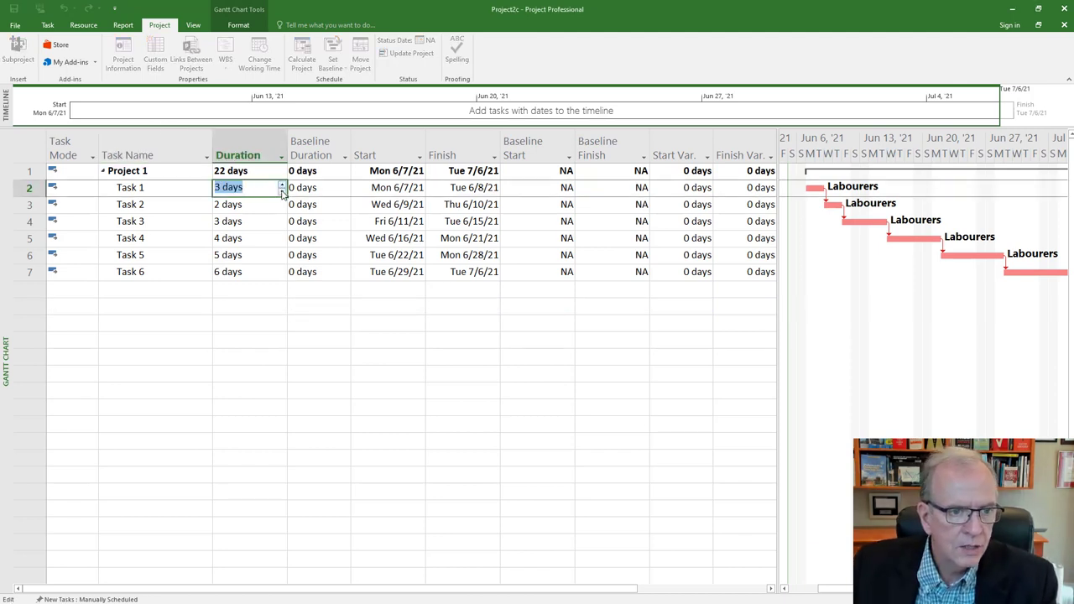
pyautogui.click(282, 191)
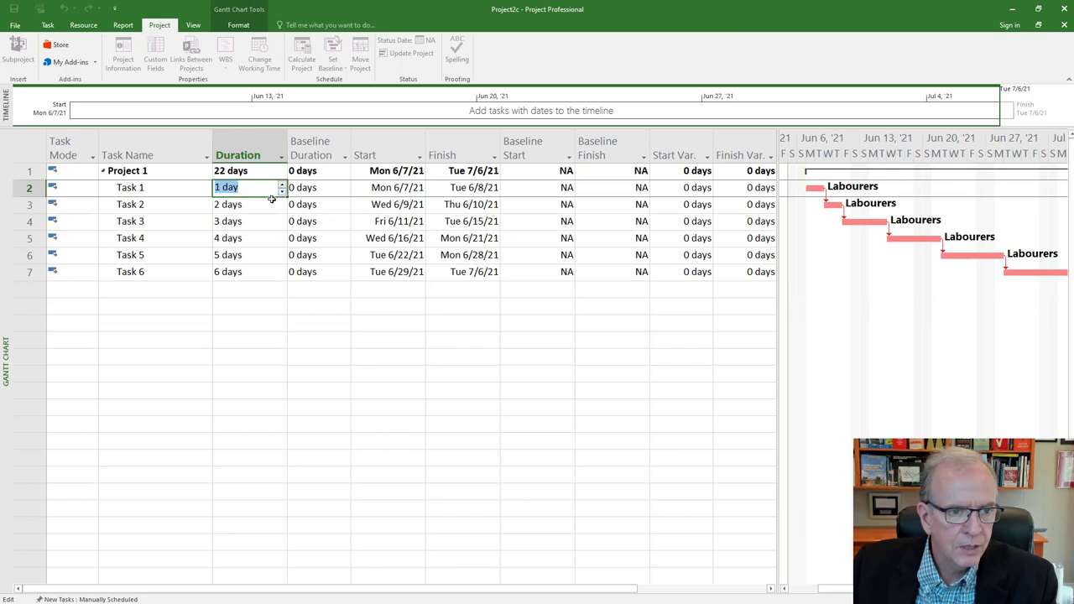
pyautogui.click(251, 341)
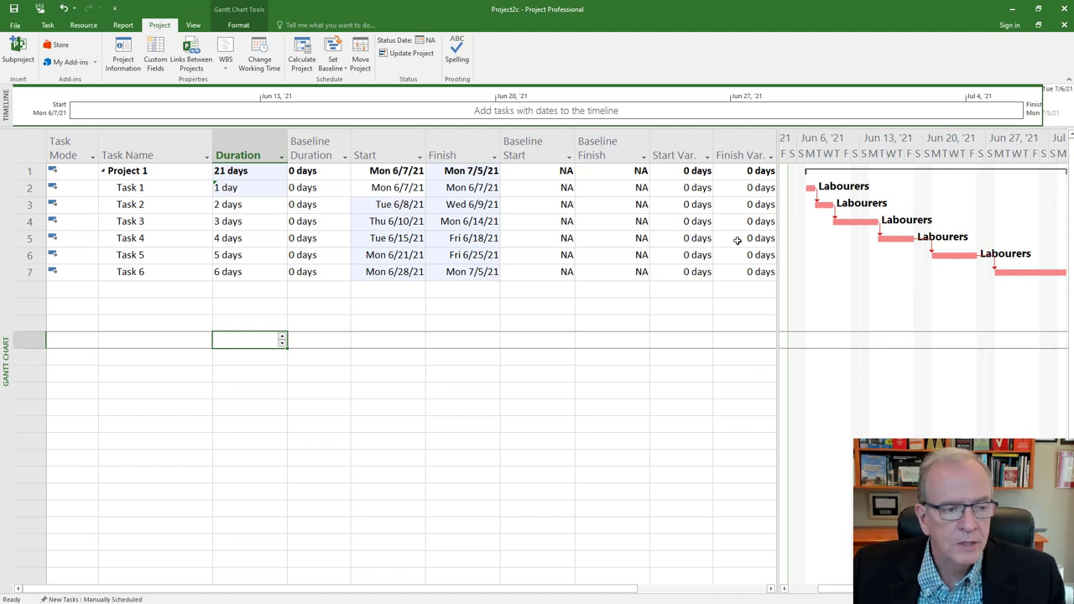
# Step: Review the Labourers resource's maximum units and standard rate in the Resource Sheet, then return to the Gantt Chart
pyautogui.rightClick(2, 290)
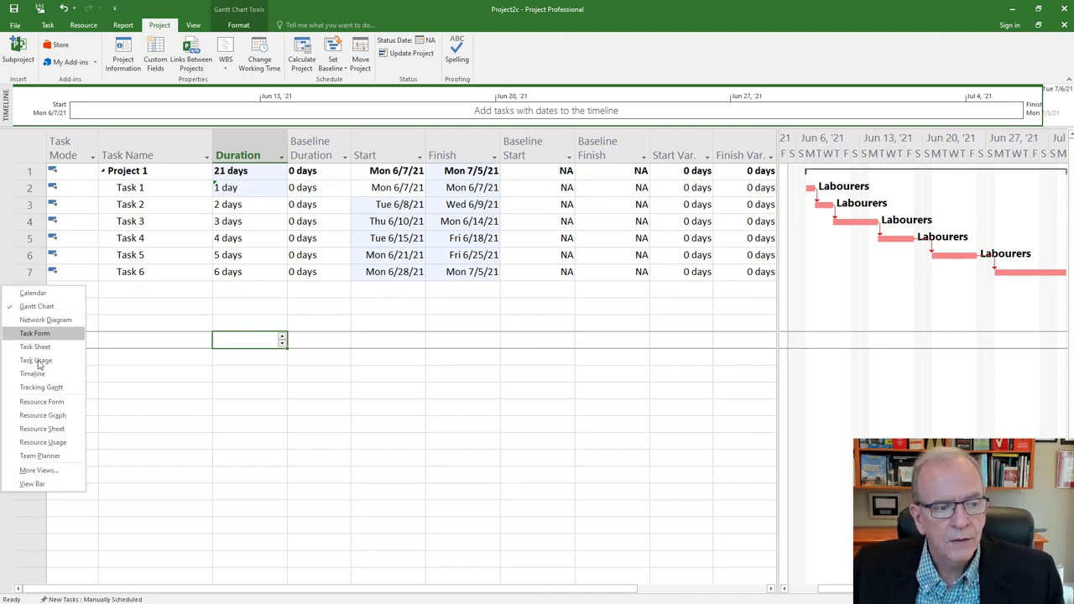
pyautogui.click(44, 429)
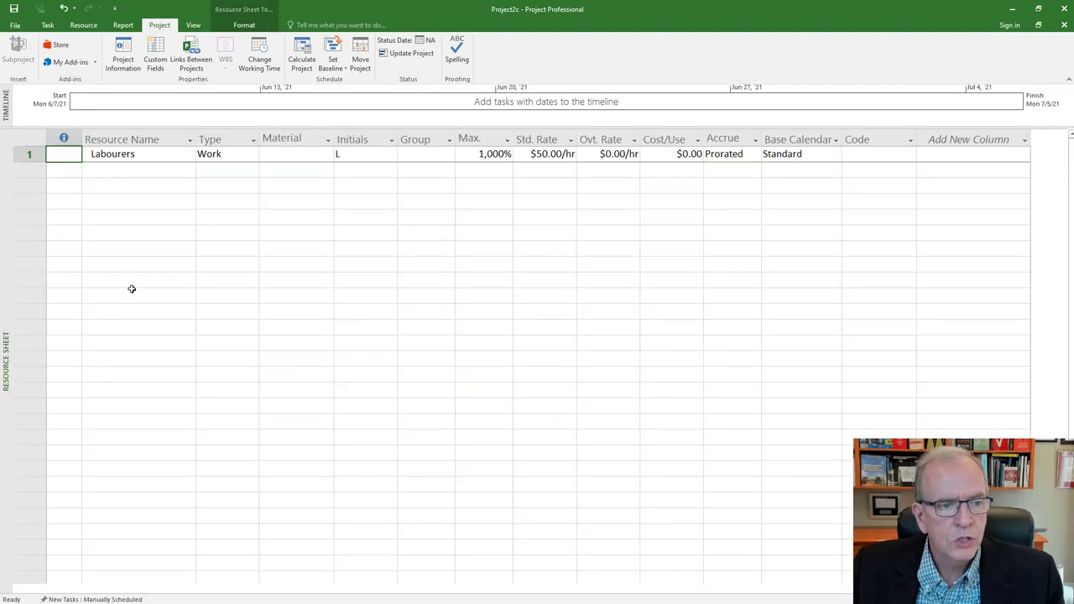
pyautogui.click(30, 154)
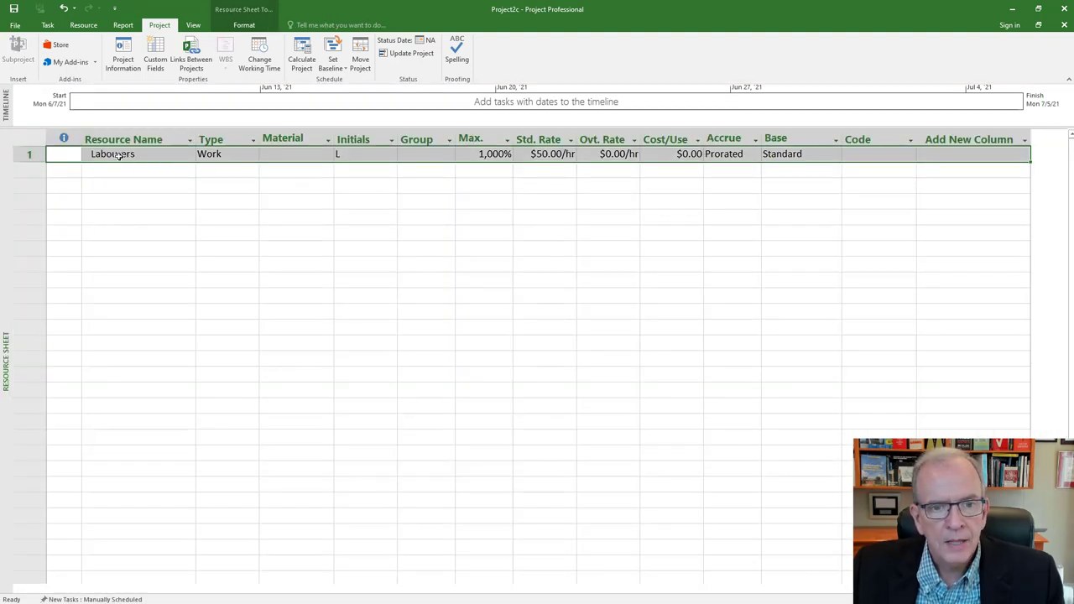
pyautogui.click(471, 152)
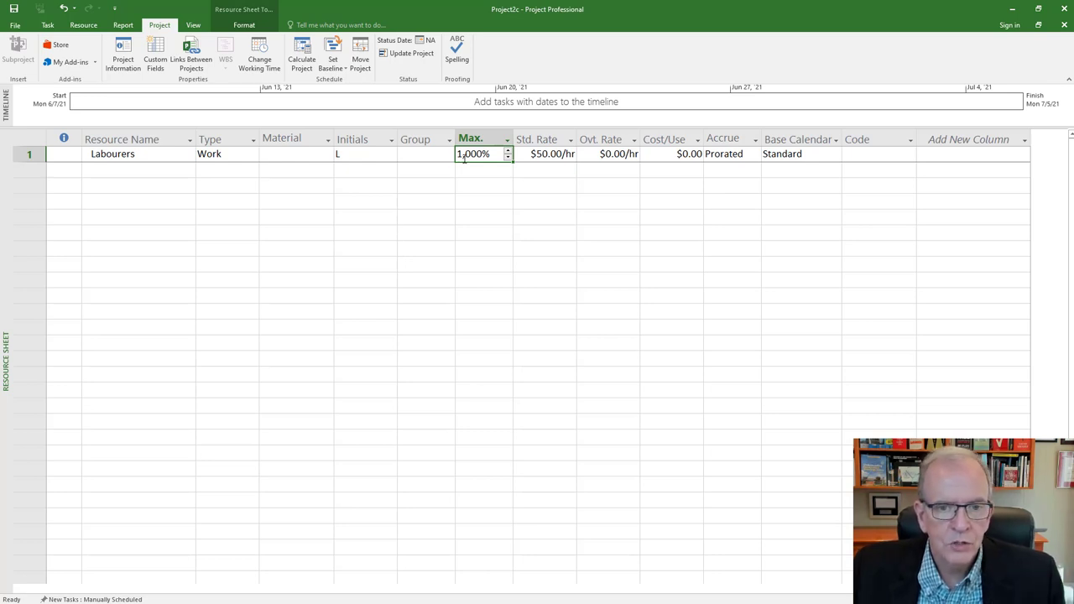
pyautogui.click(554, 160)
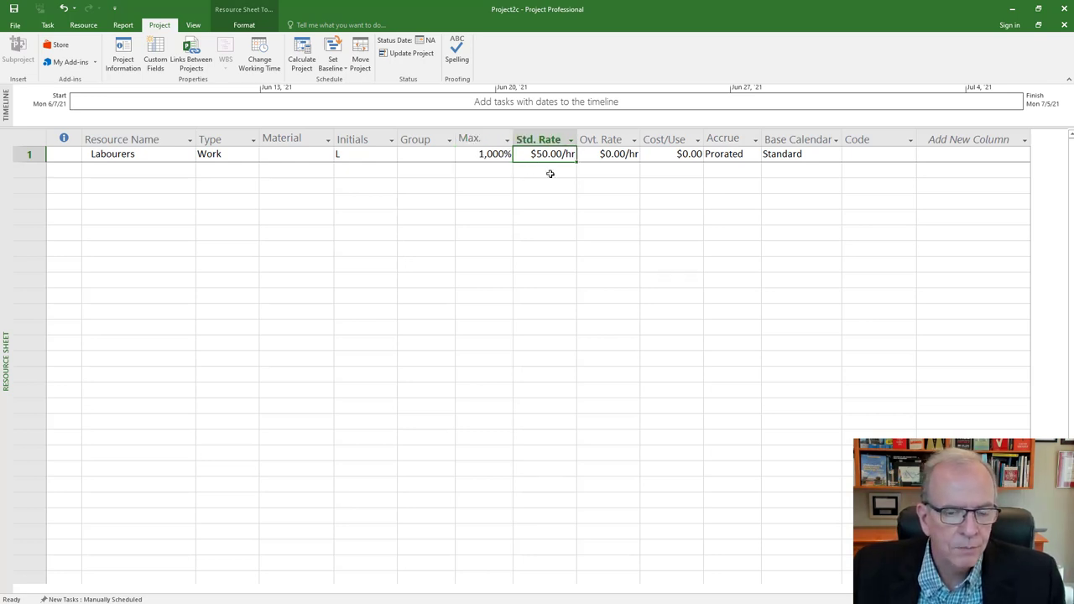
pyautogui.rightClick(3, 229)
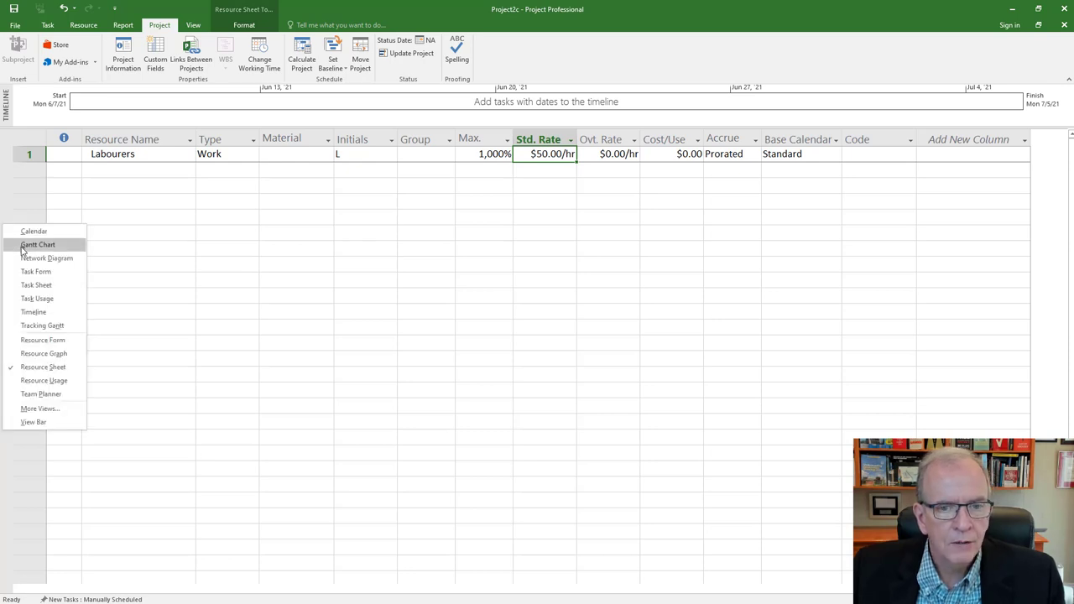
pyautogui.click(23, 246)
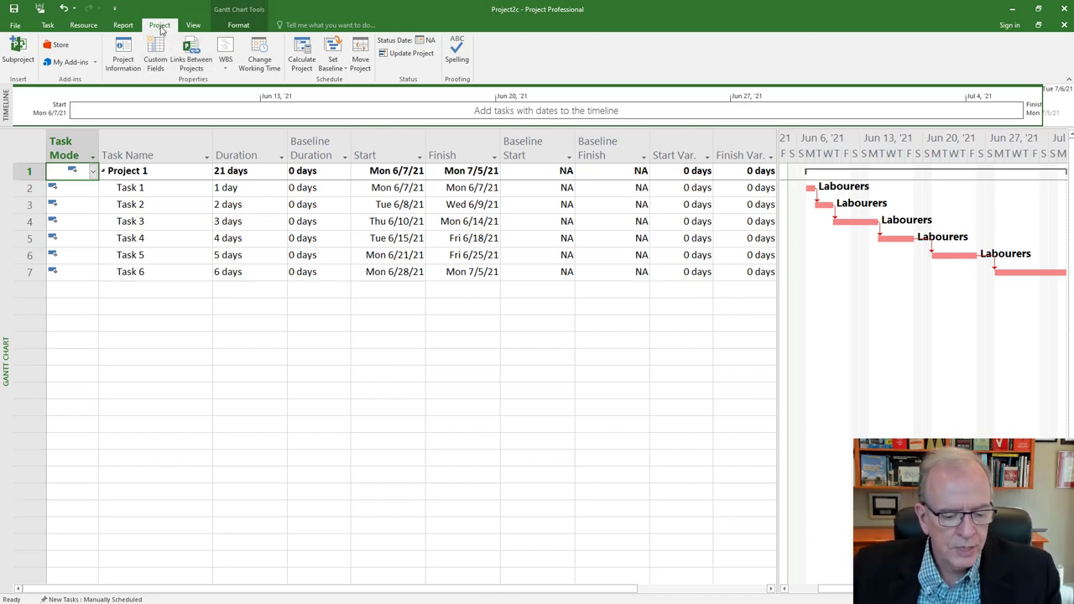
# Step: Set the default Baseline for the entire project
pyautogui.click(342, 71)
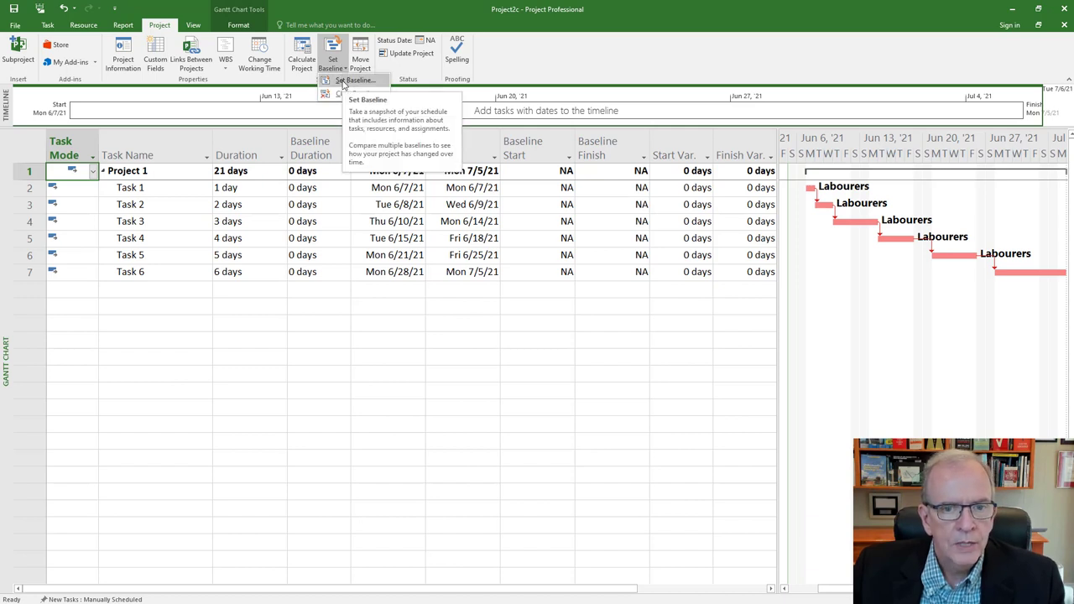
pyautogui.click(350, 81)
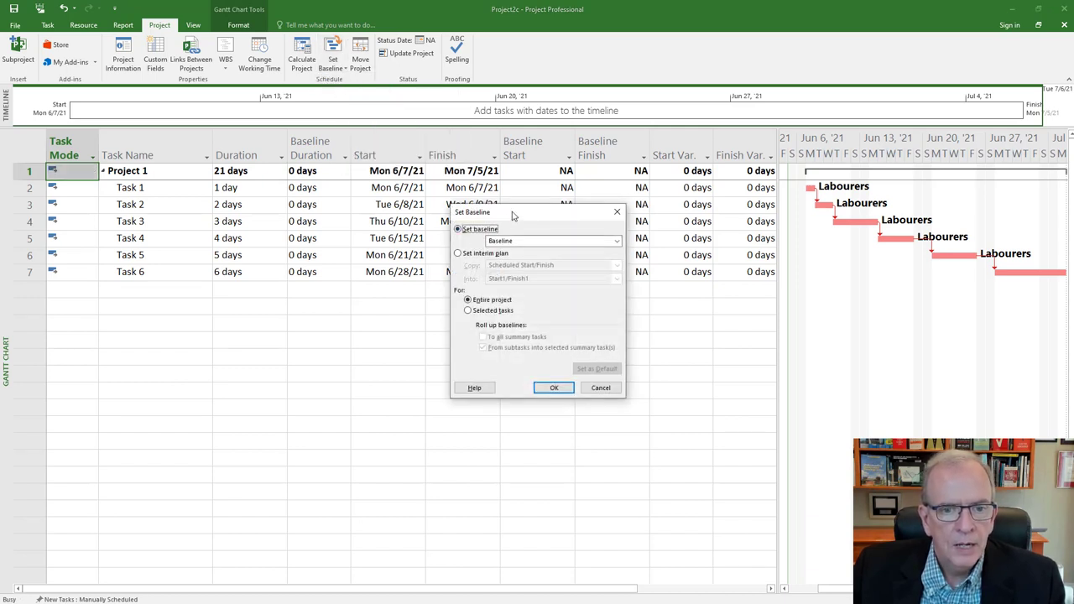
pyautogui.moveTo(511, 211); pyautogui.dragTo(458, 295)
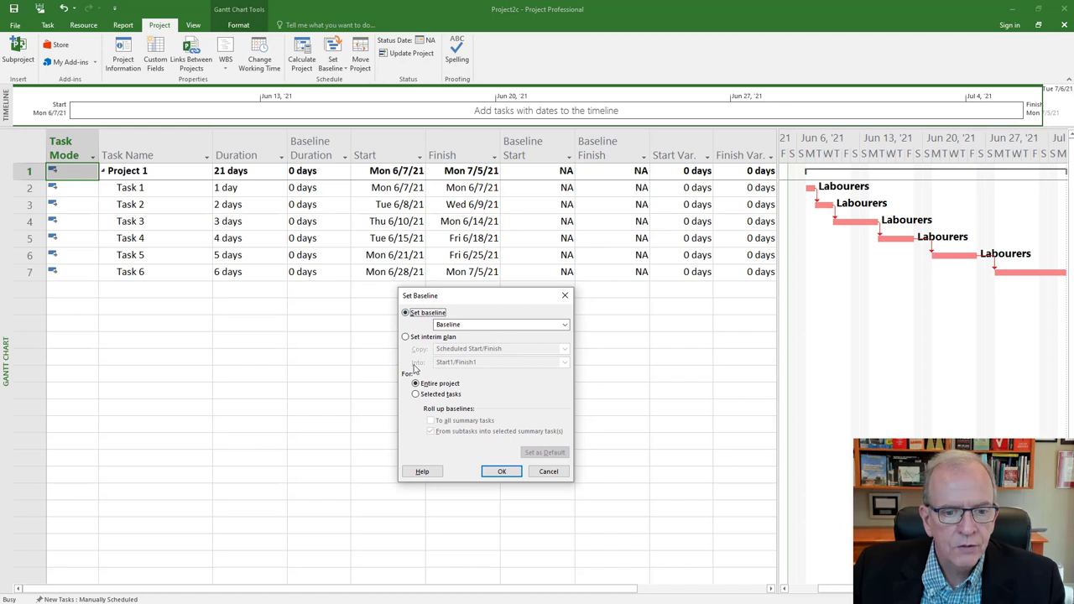
pyautogui.click(499, 472)
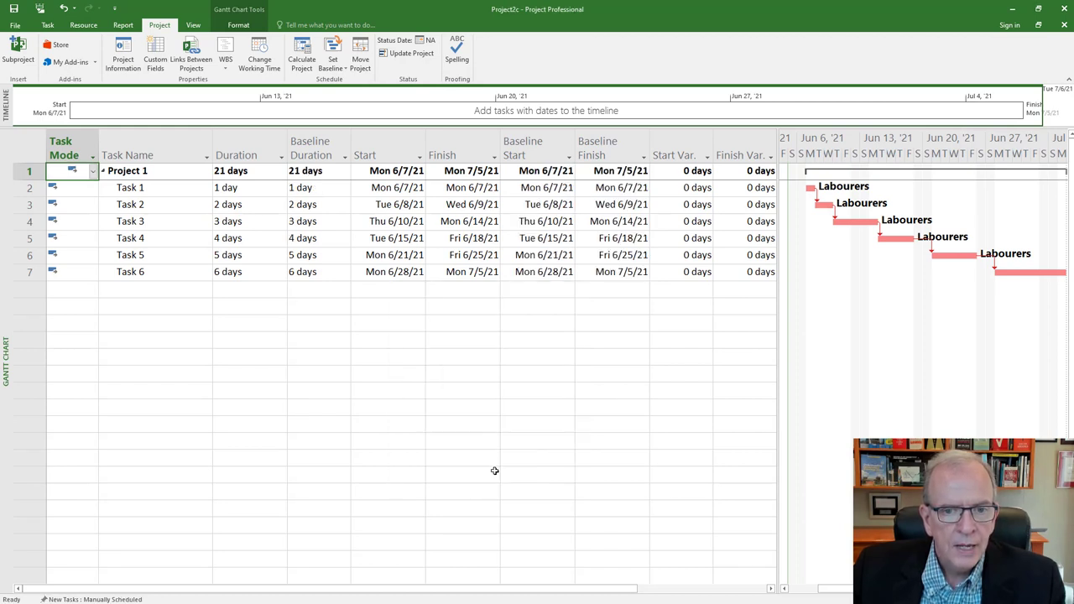
# Step: Compare the Start and Finish dates with their baseline dates, and examine the start and finish variance columns
pyautogui.click(378, 143)
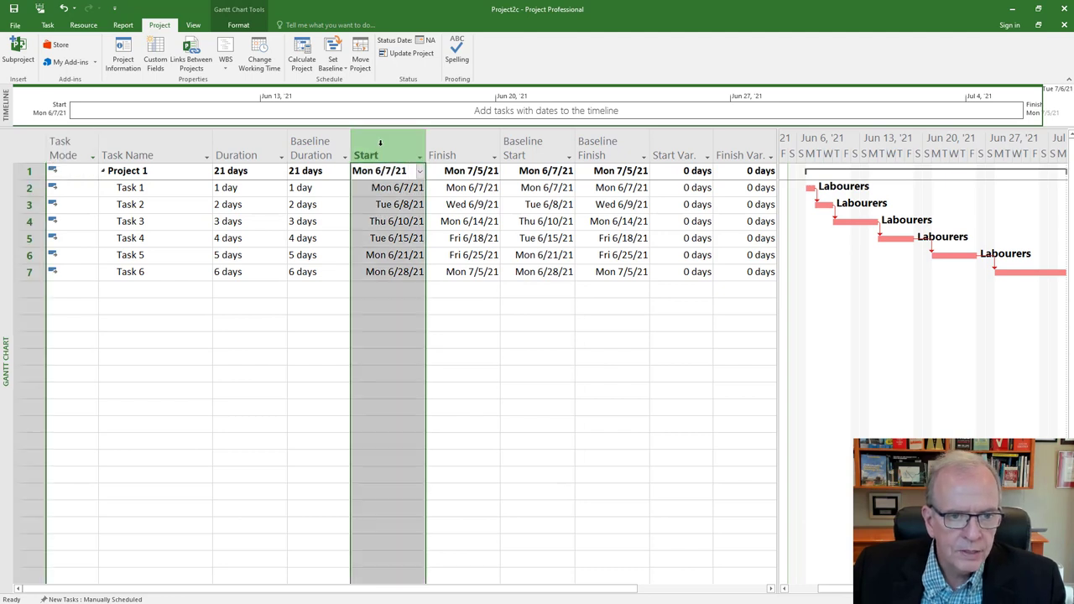
pyautogui.click(538, 146)
pyautogui.click(461, 151)
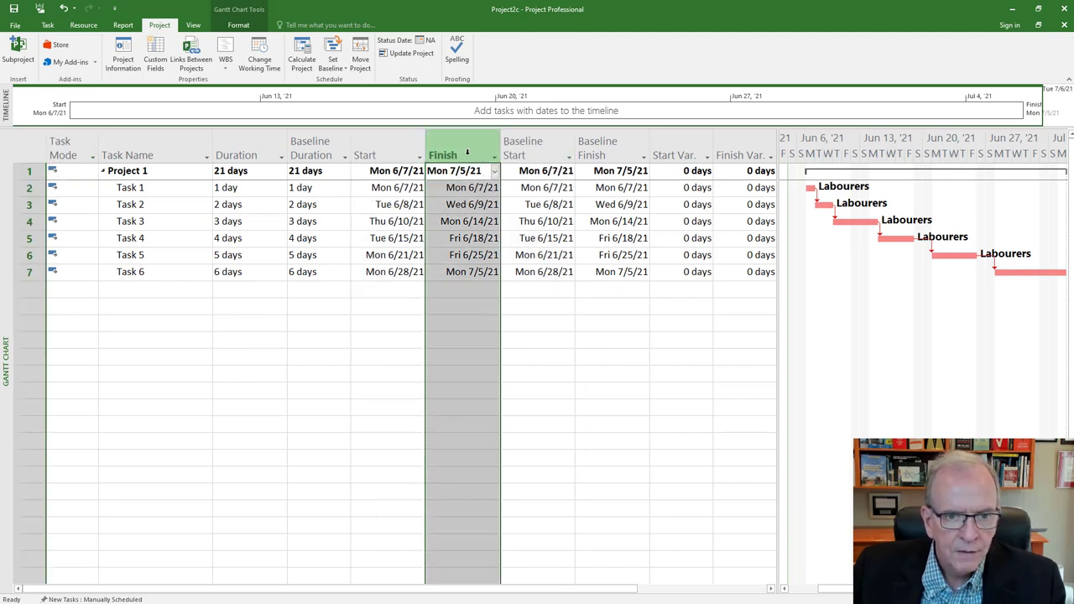
pyautogui.click(609, 149)
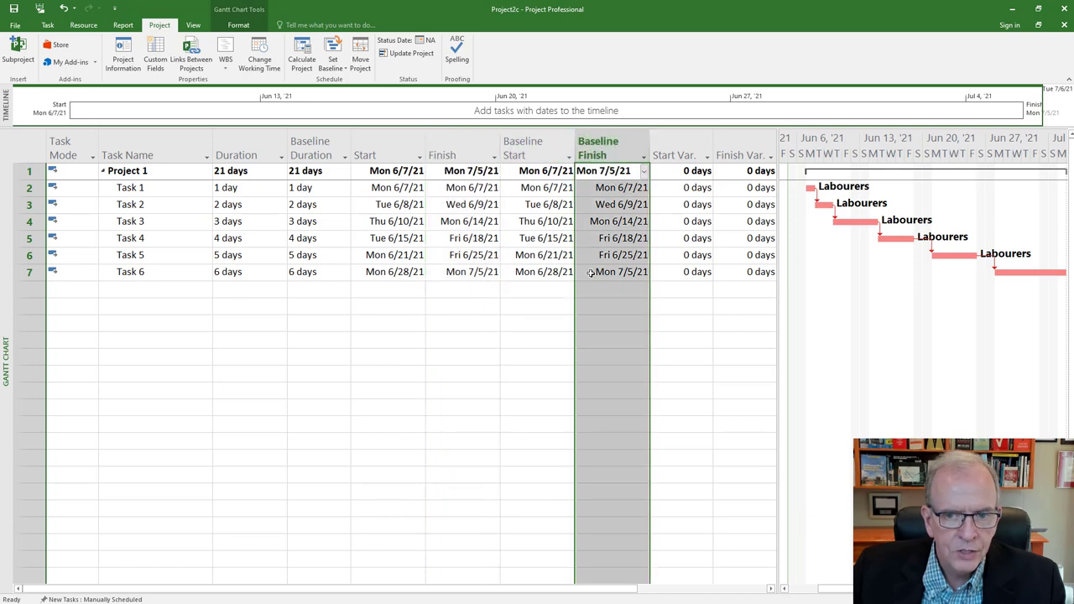
pyautogui.click(521, 324)
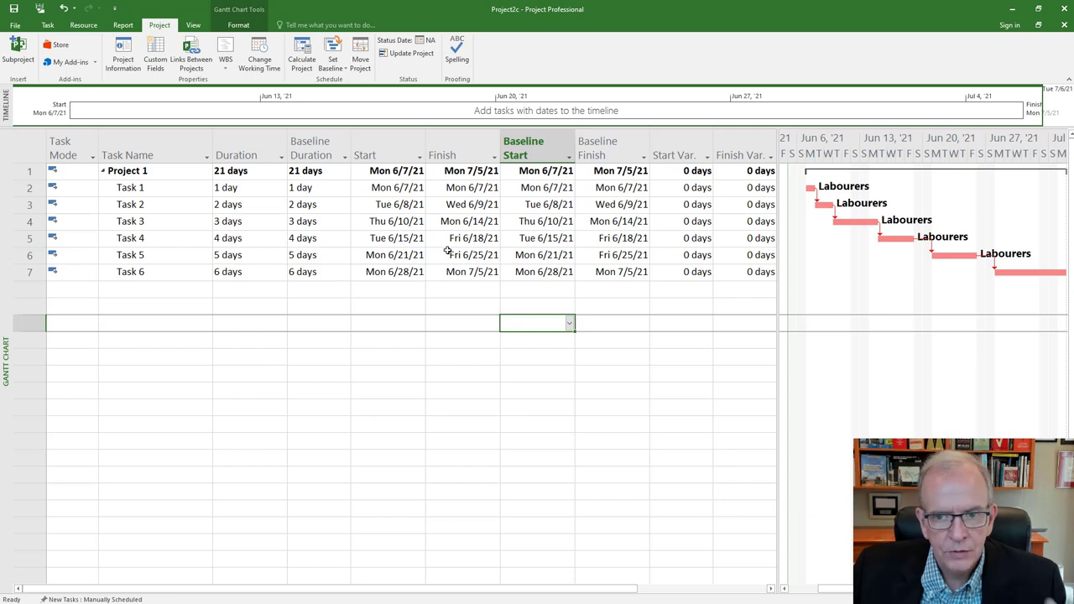
pyautogui.click(690, 151)
pyautogui.click(738, 149)
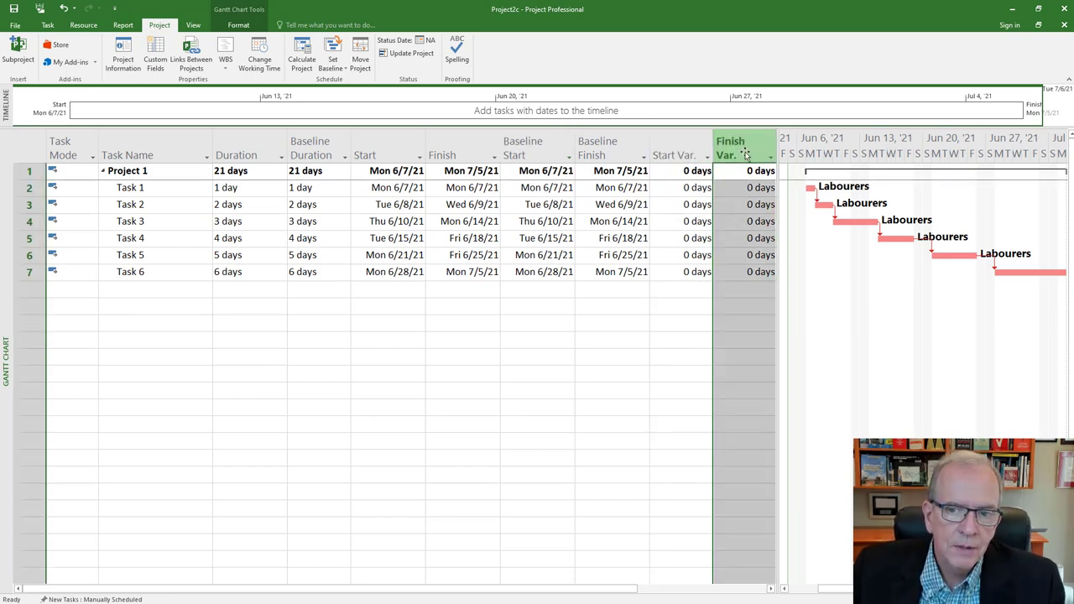
pyautogui.moveTo(673, 152)
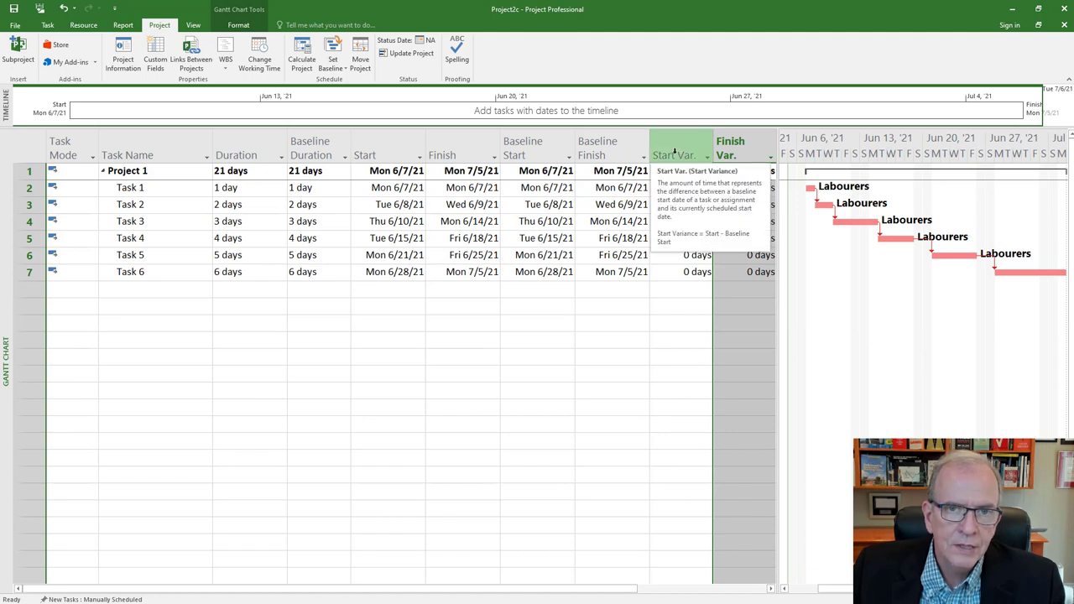
pyautogui.click(674, 152)
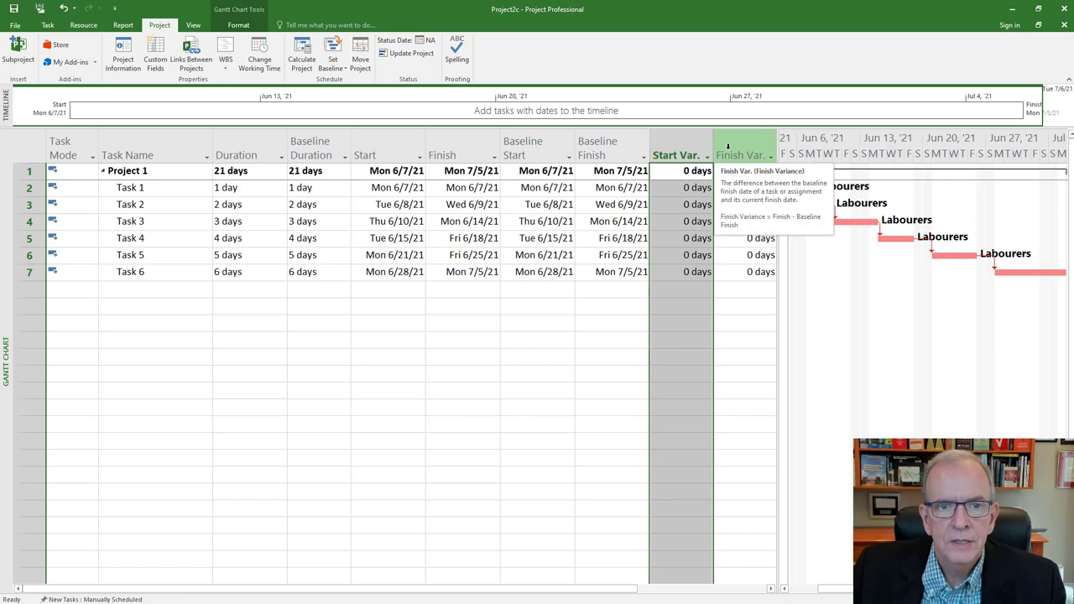
# Step: Save the current schedule of the entire project as Baseline 10
pyautogui.click(334, 73)
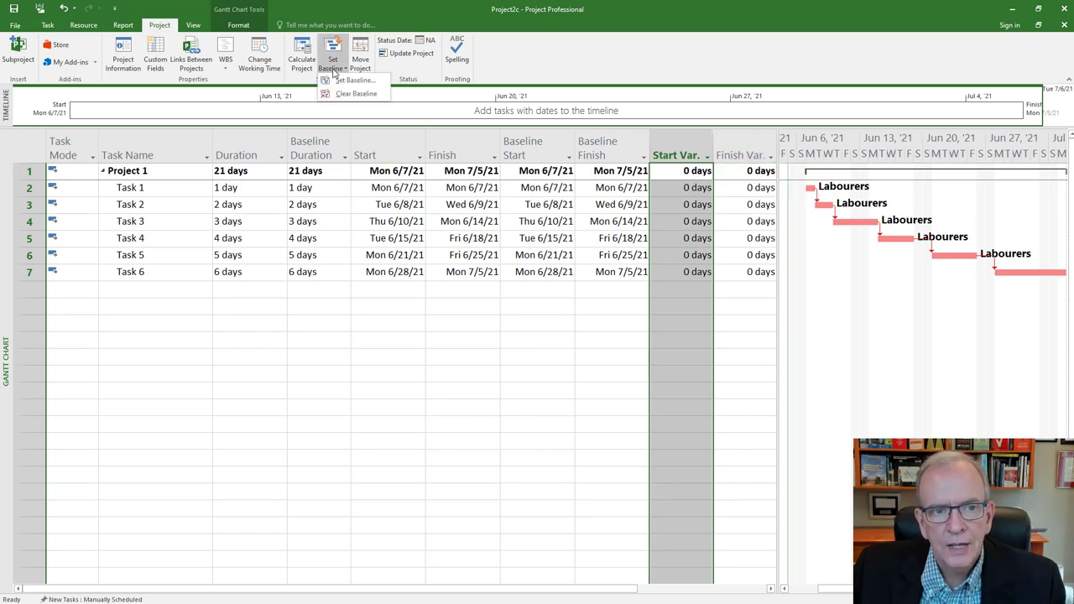
pyautogui.click(339, 81)
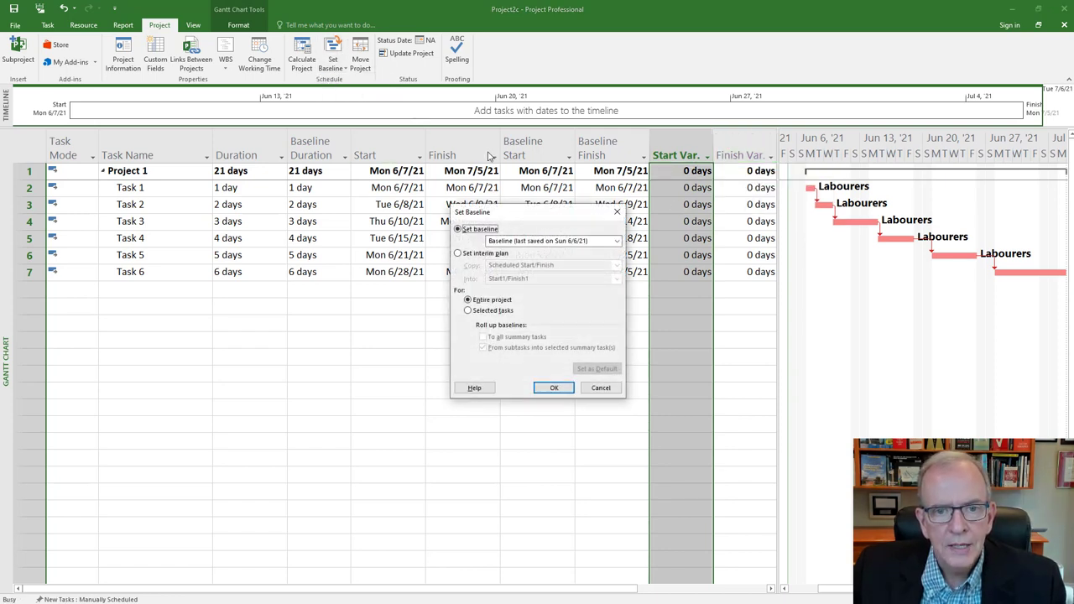
pyautogui.click(617, 244)
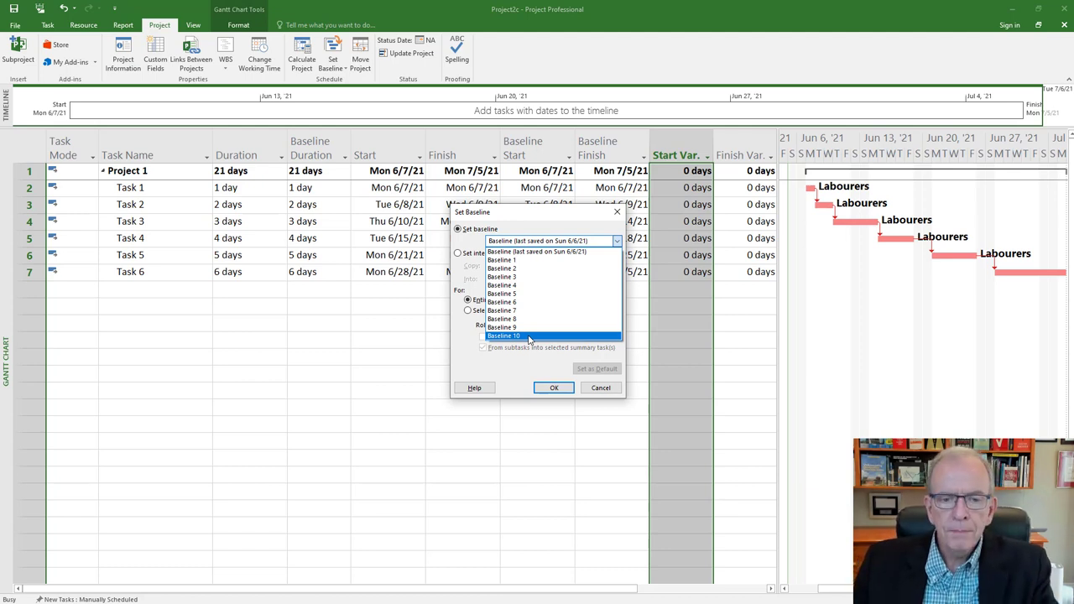
pyautogui.click(571, 252)
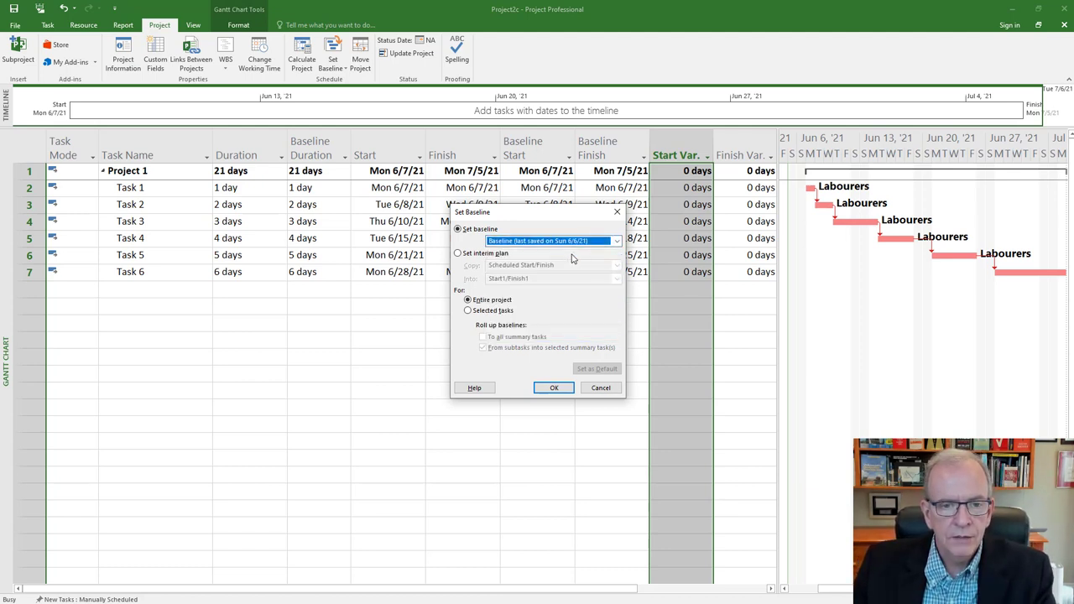
pyautogui.click(617, 241)
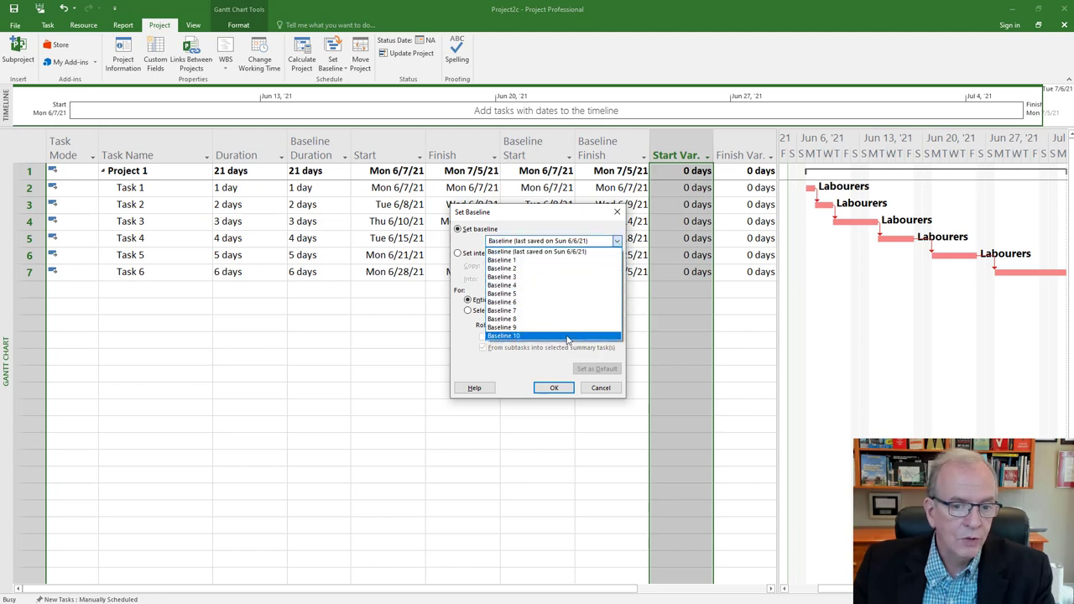
pyautogui.click(567, 336)
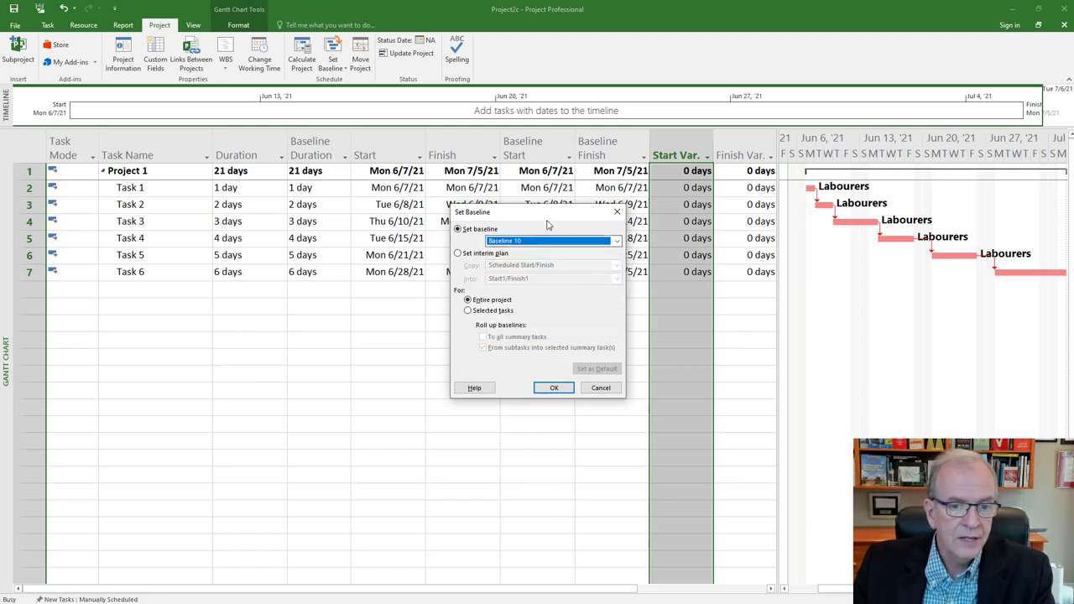
pyautogui.click(554, 389)
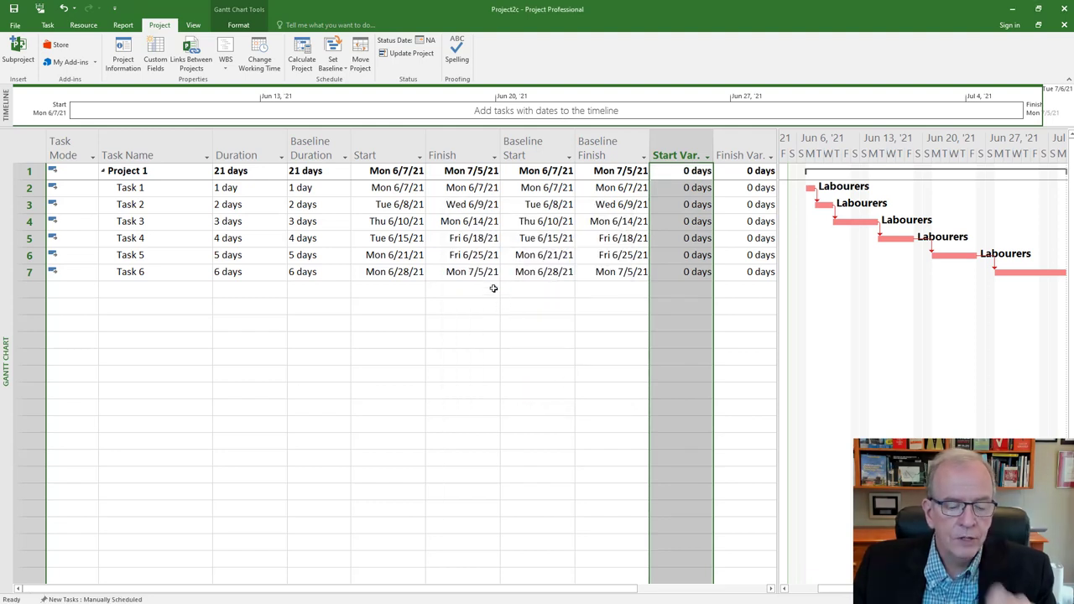
# Step: Set an interim plan that copies Baseline into Baseline10 for the entire project, overwriting the existing Baseline10 data
pyautogui.click(332, 69)
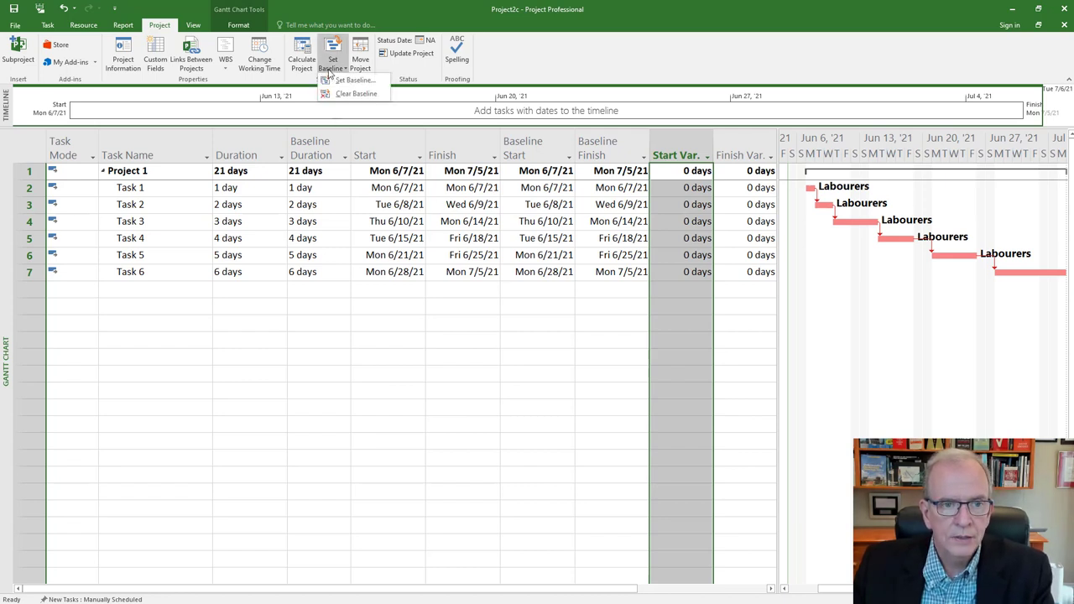
pyautogui.click(342, 81)
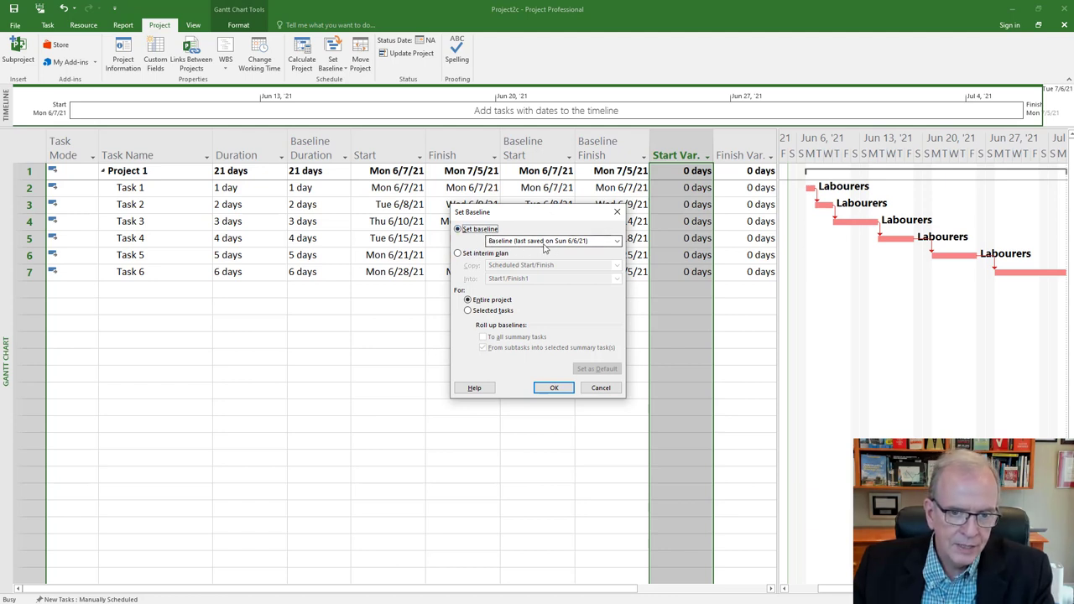
pyautogui.click(618, 241)
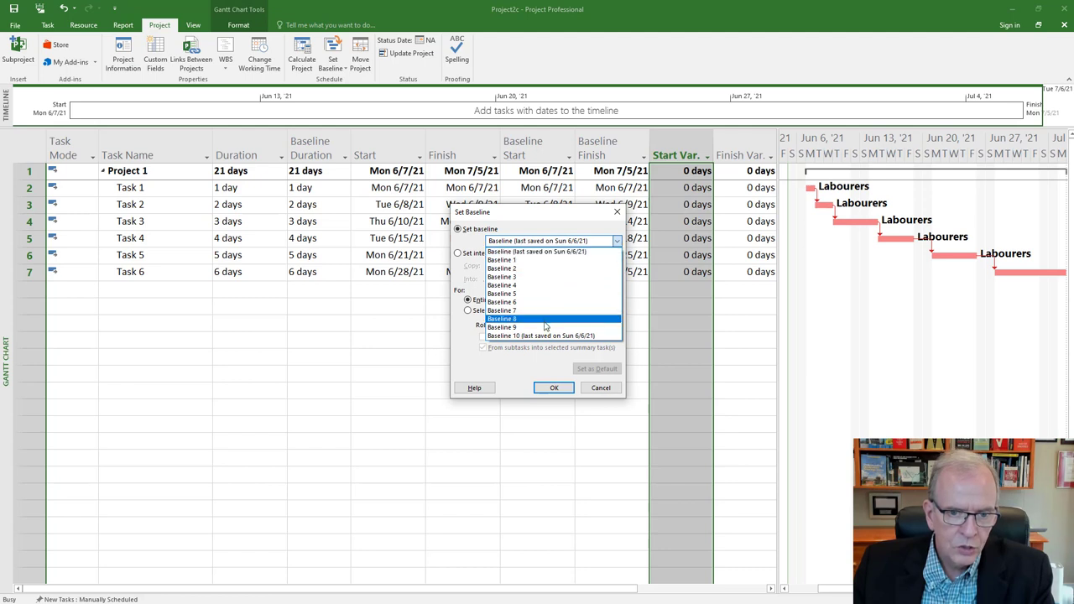
pyautogui.click(467, 376)
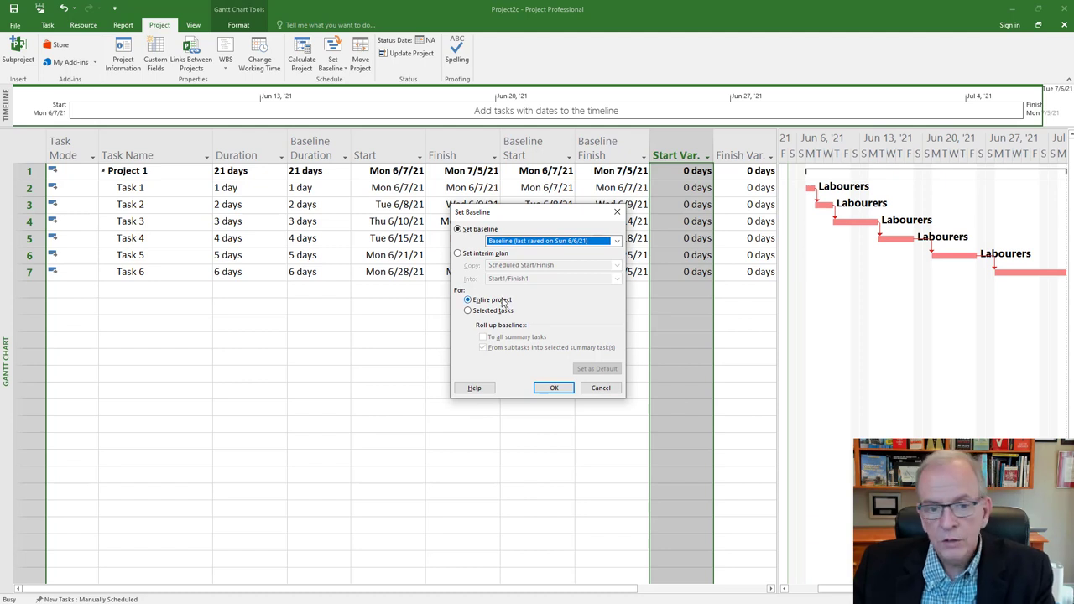
pyautogui.click(459, 254)
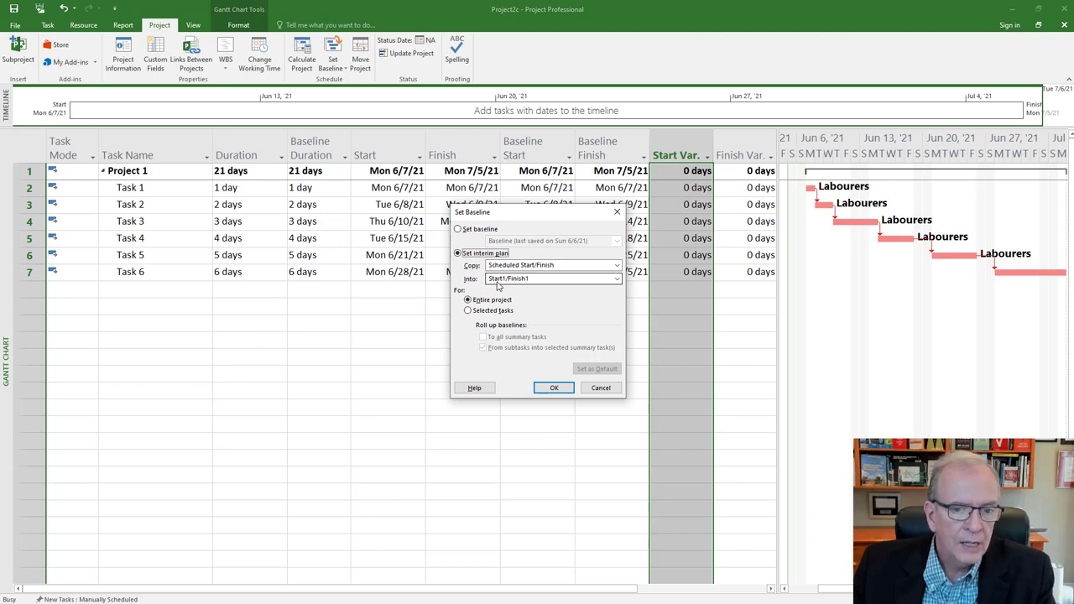
pyautogui.click(617, 283)
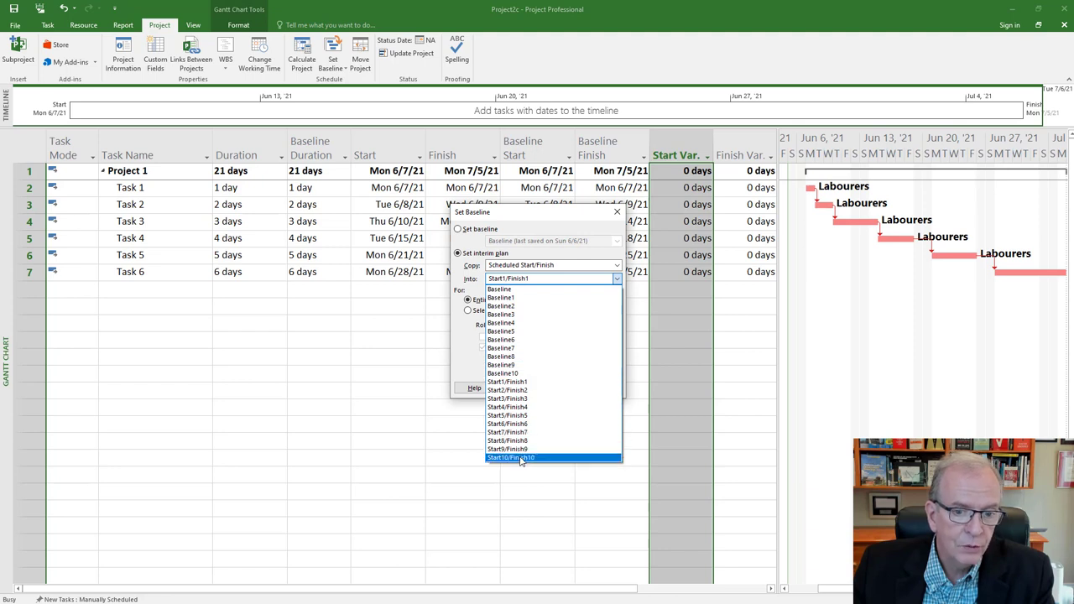
pyautogui.click(517, 290)
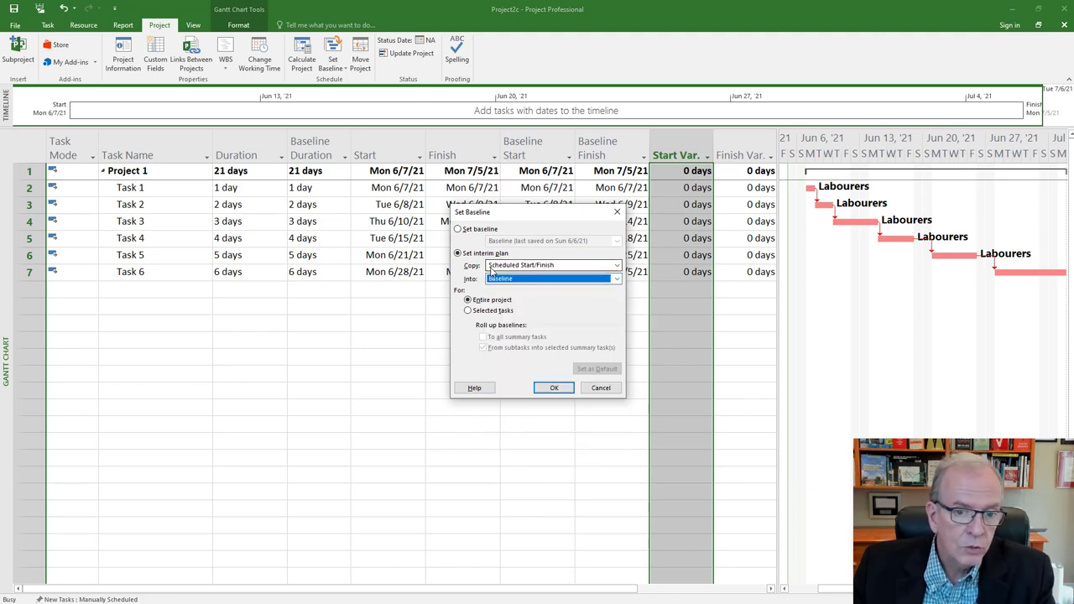
pyautogui.click(617, 265)
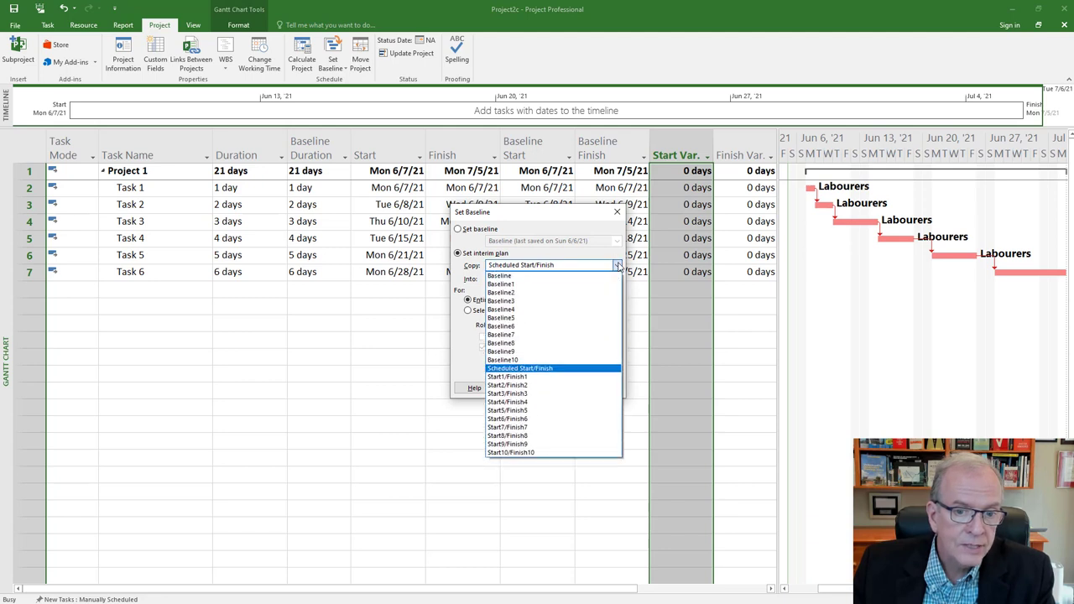
pyautogui.click(557, 278)
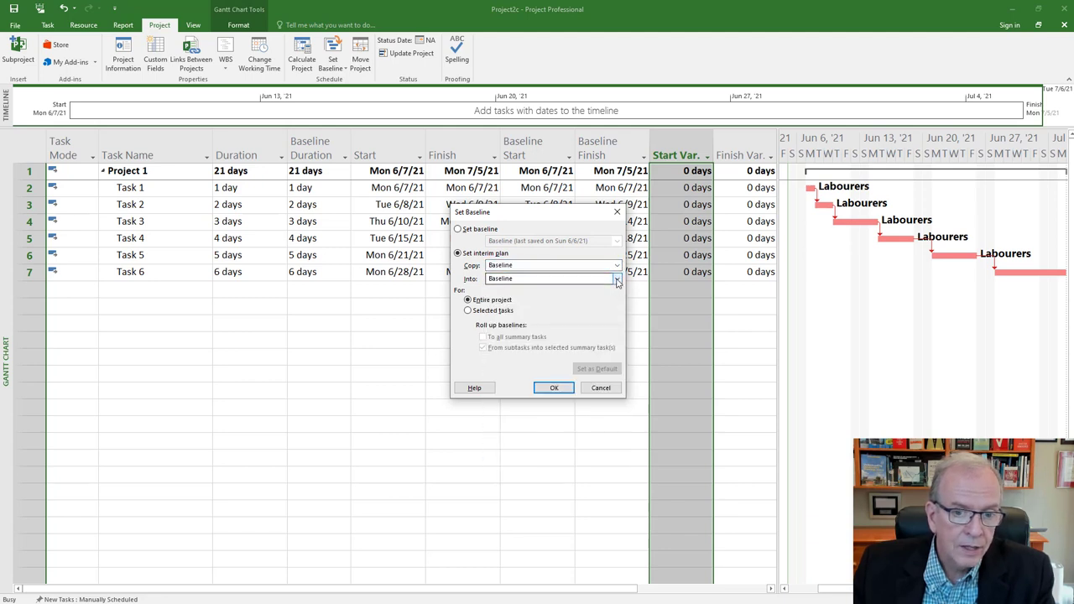
pyautogui.click(617, 279)
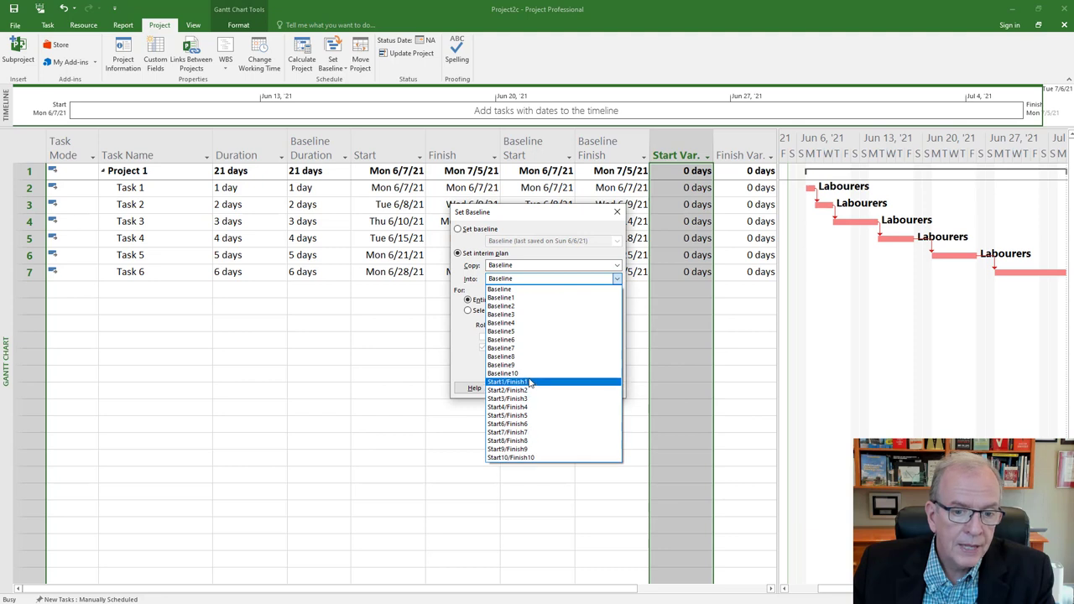
pyautogui.click(529, 375)
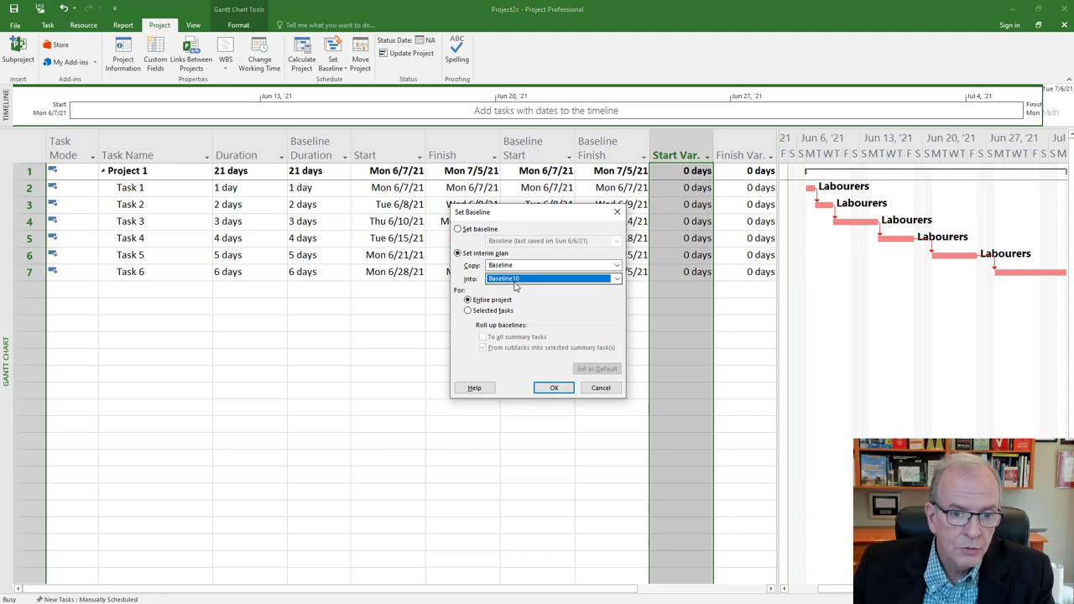
pyautogui.click(553, 389)
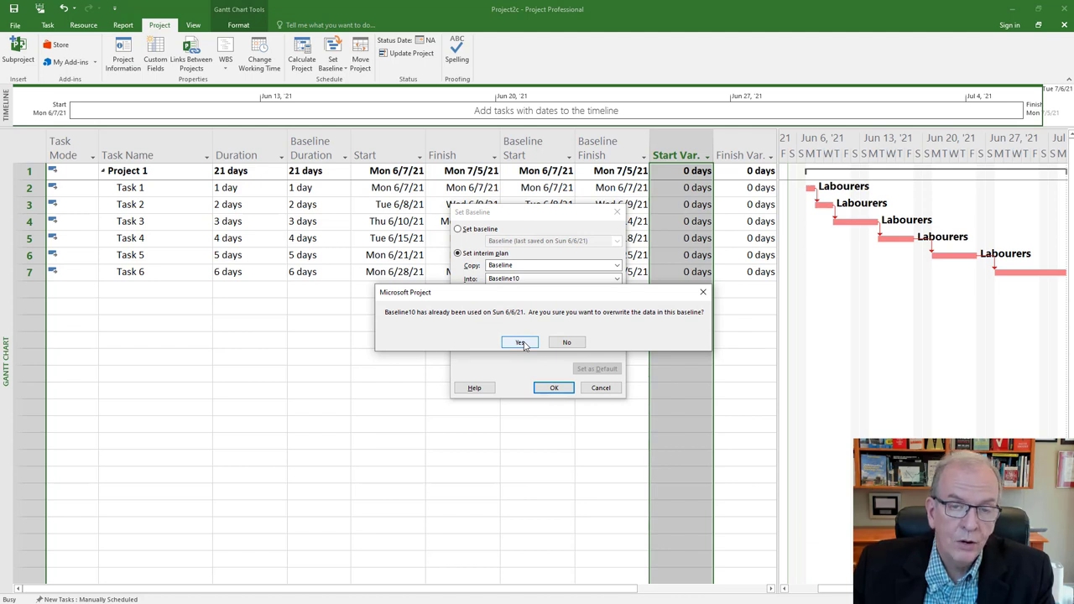
pyautogui.click(520, 342)
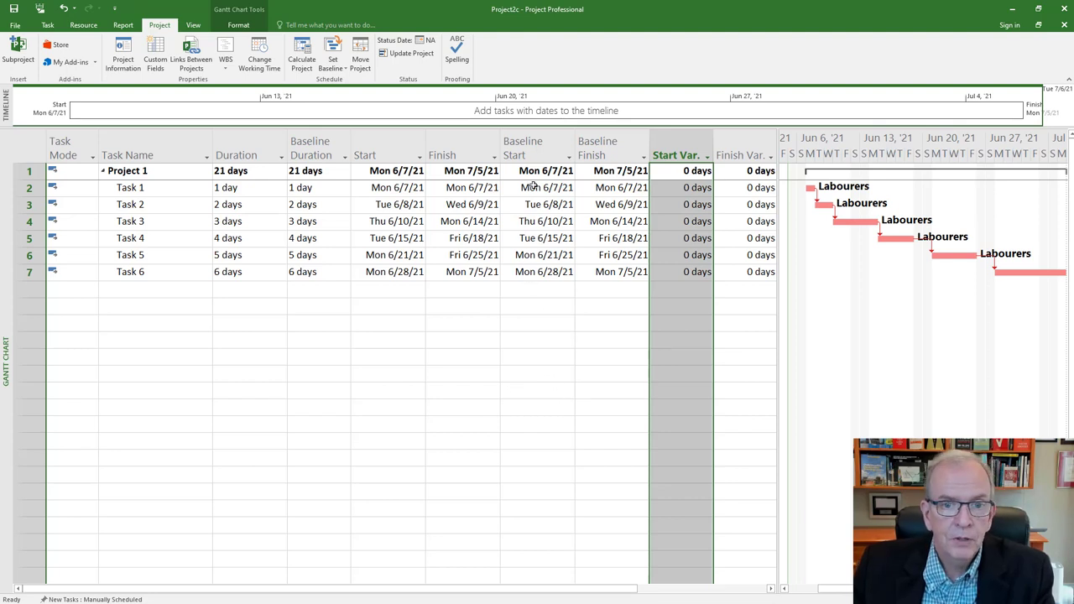
# Step: Insert a Baseline10 Start column before the Baseline Start column and compare the dates in the two columns
pyautogui.click(533, 150)
pyautogui.rightClick(534, 153)
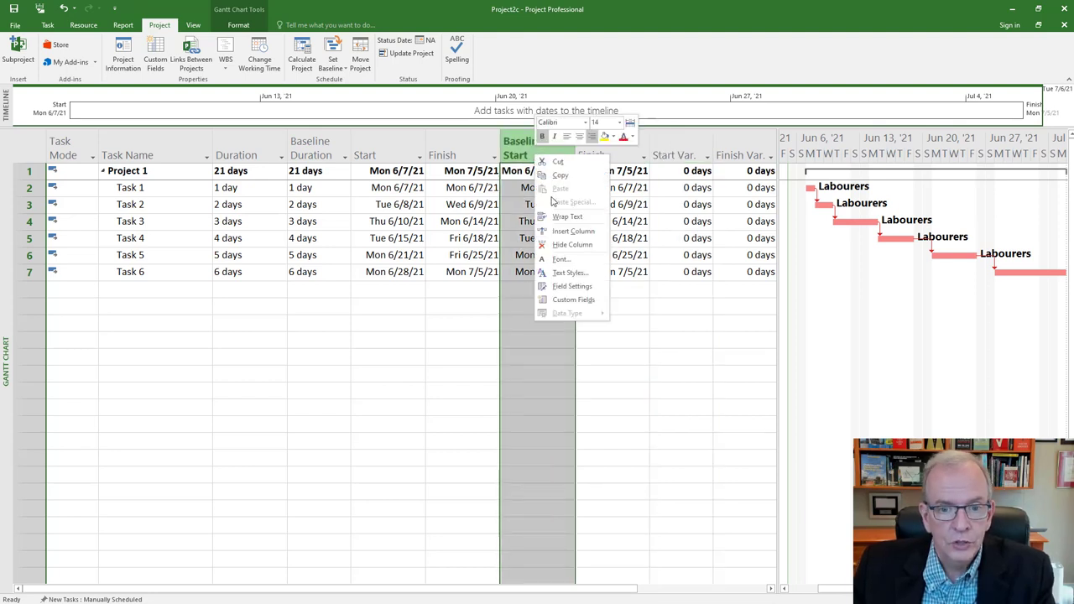
pyautogui.click(554, 234)
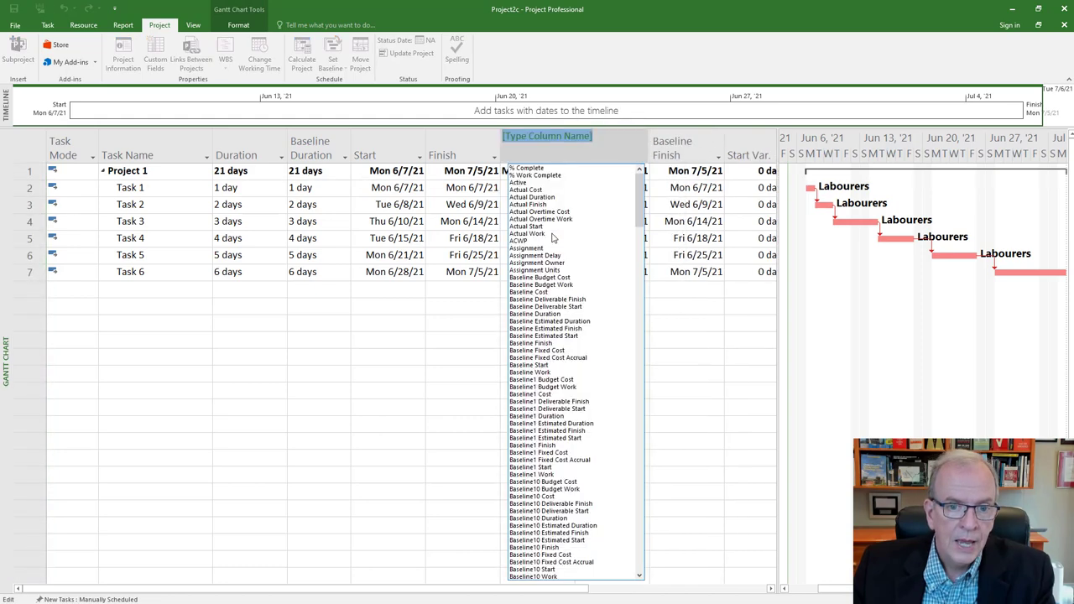
pyautogui.scroll(-5, 553, 308)
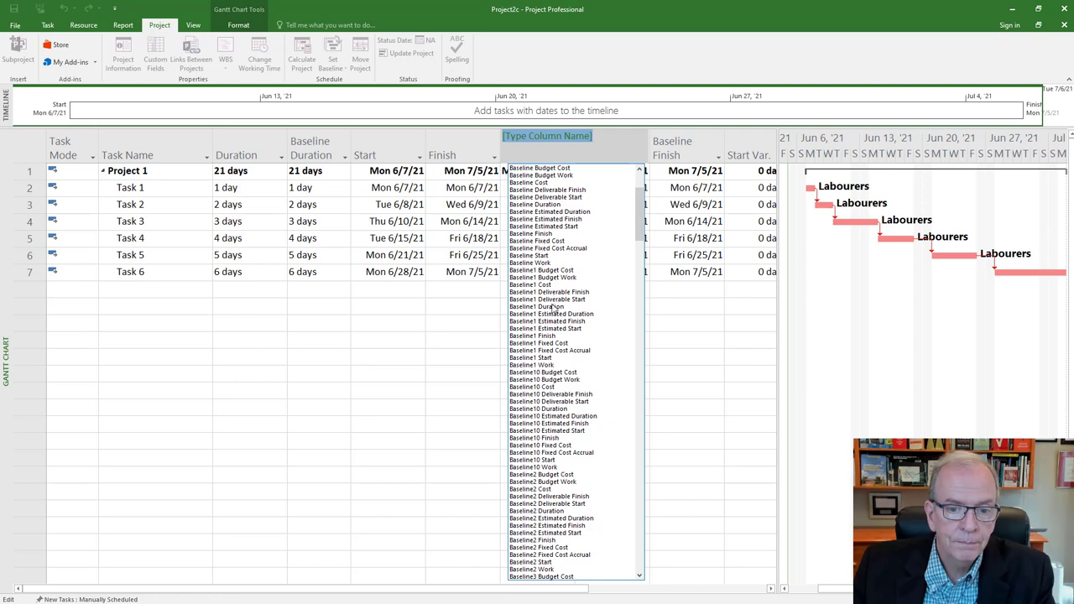
pyautogui.click(547, 461)
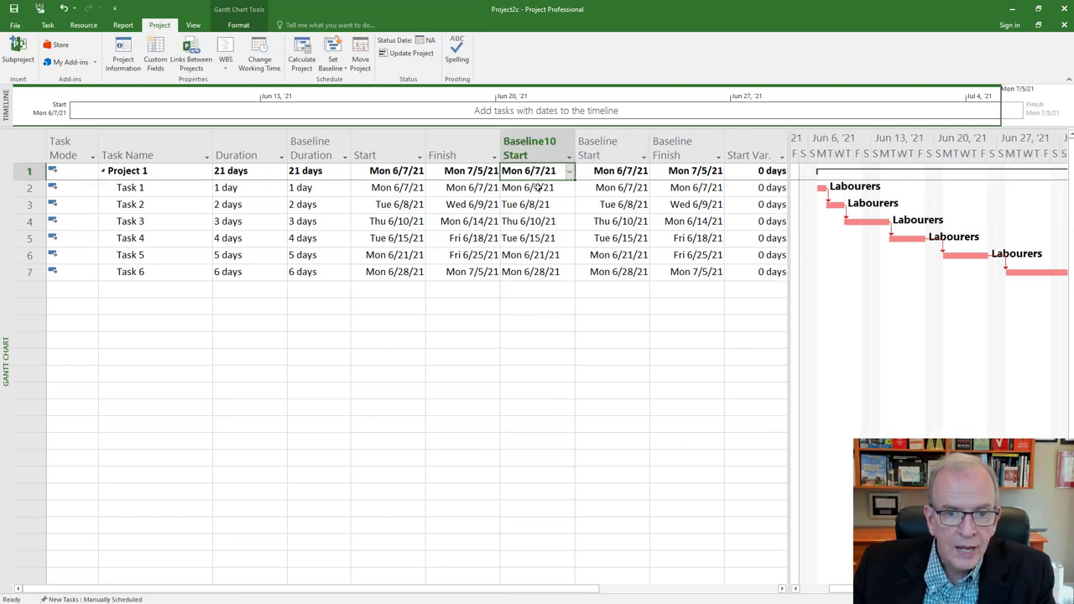
pyautogui.click(613, 148)
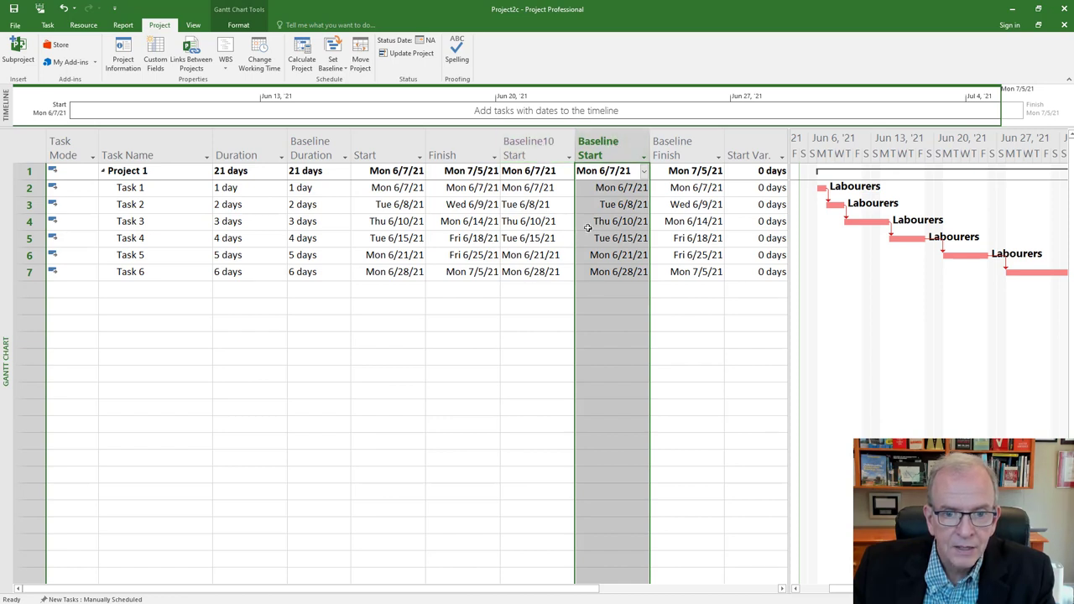
pyautogui.click(553, 150)
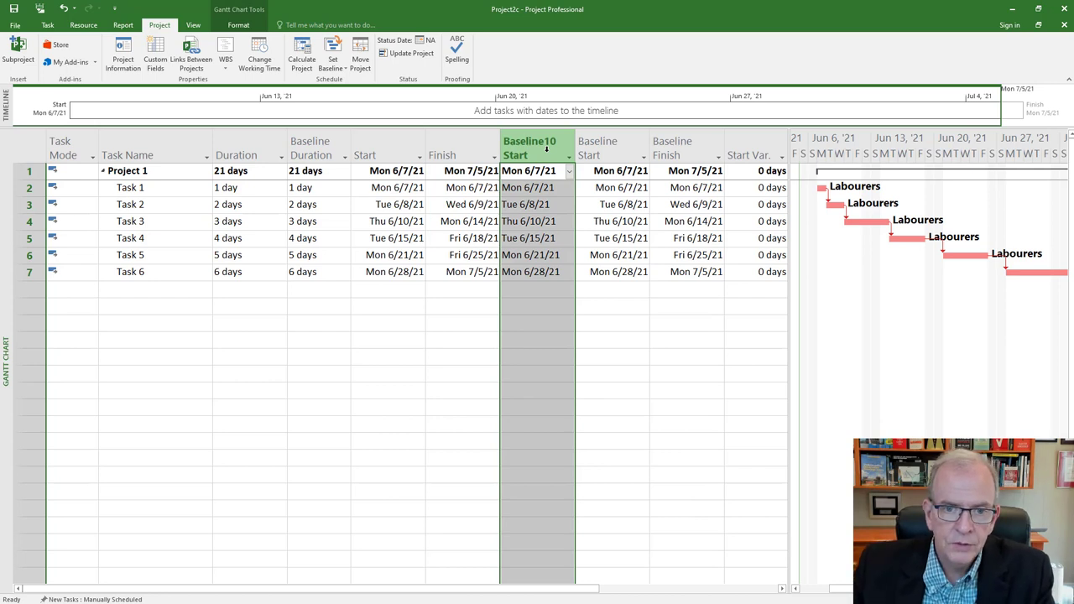
# Step: Browse the numbered baseline fields available for a new column, without inserting one
pyautogui.rightClick(547, 155)
pyautogui.click(579, 231)
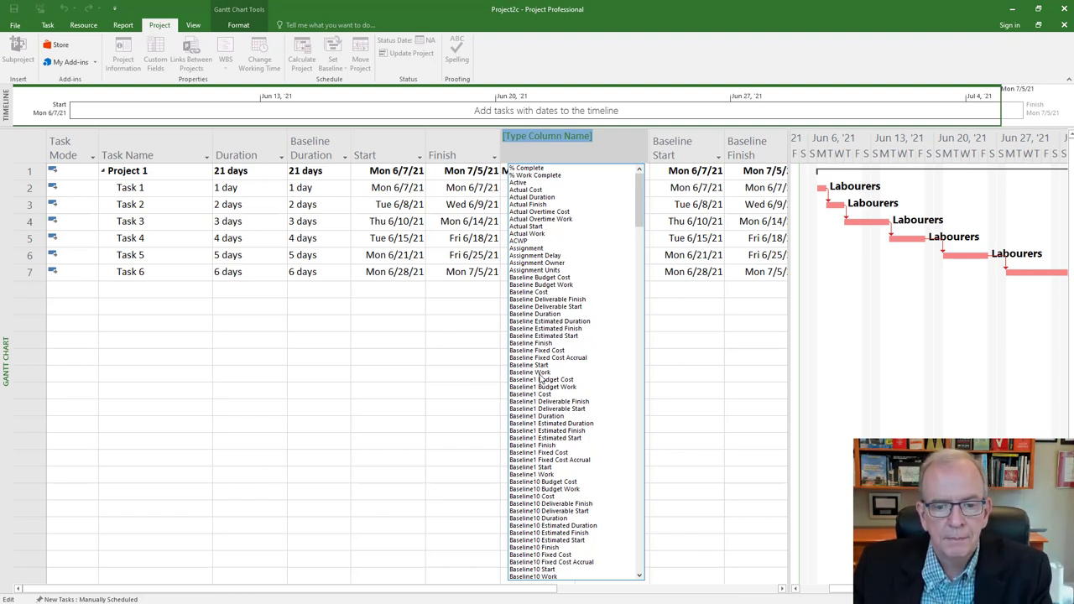
pyautogui.scroll(-2, 541, 373)
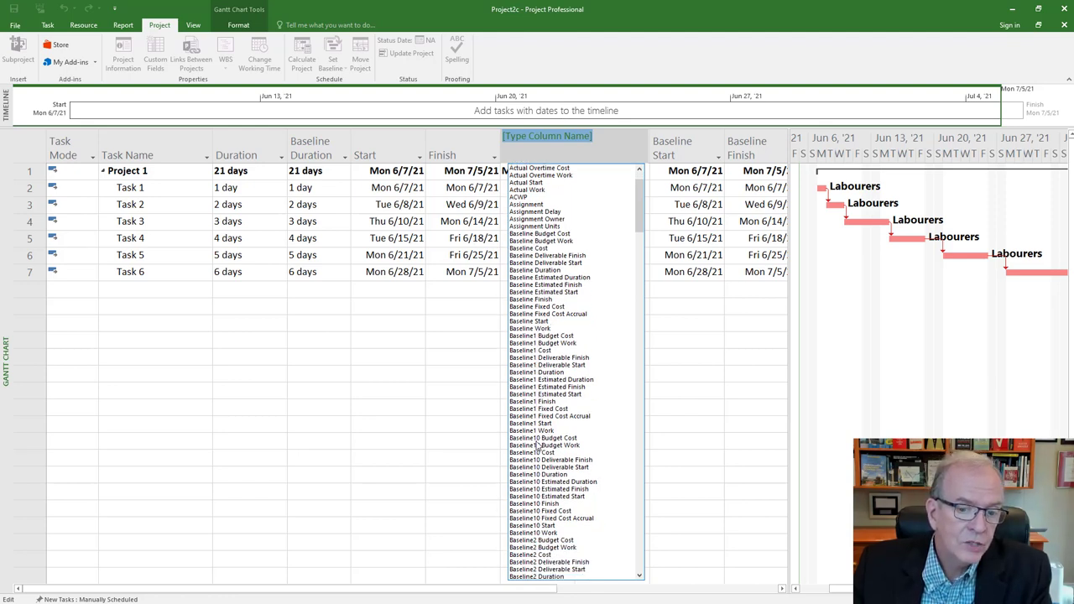
pyautogui.scroll(-15, 542, 449)
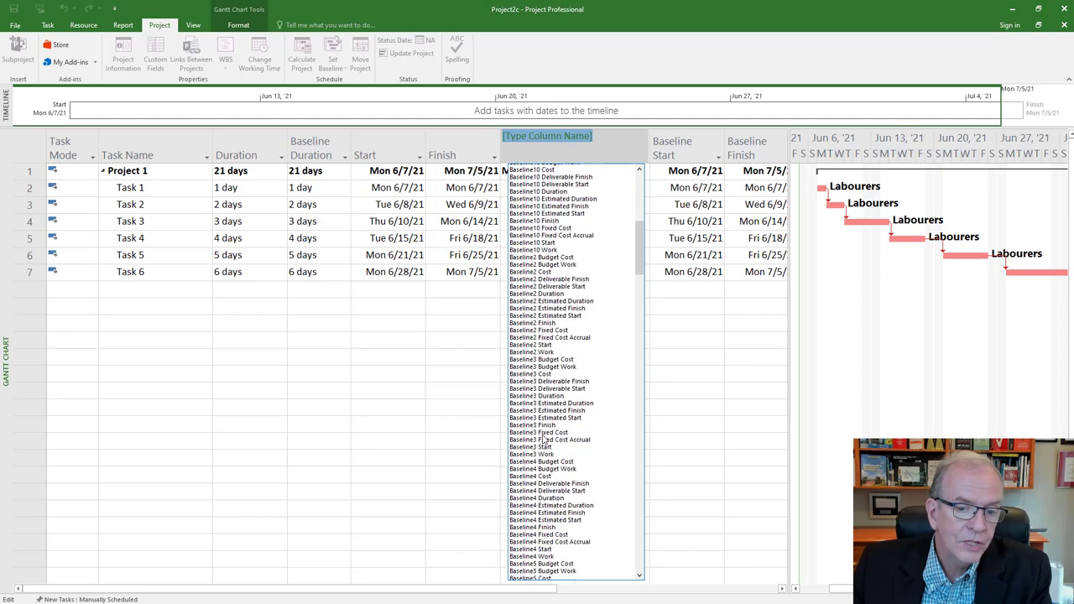
pyautogui.scroll(-10, 542, 438)
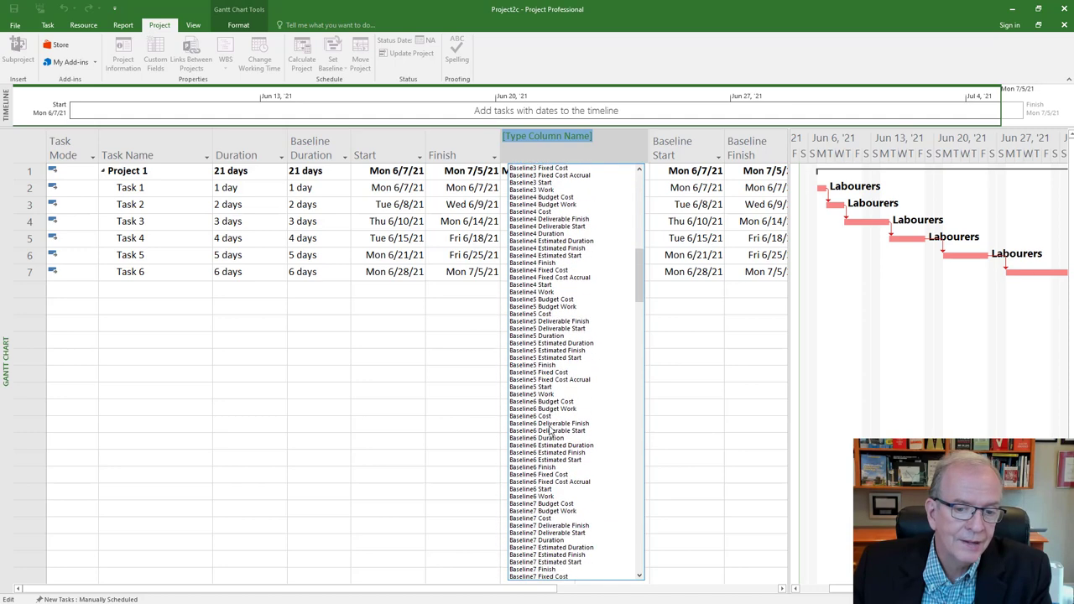
pyautogui.moveTo(641, 300); pyautogui.dragTo(637, 222)
pyautogui.click(438, 357)
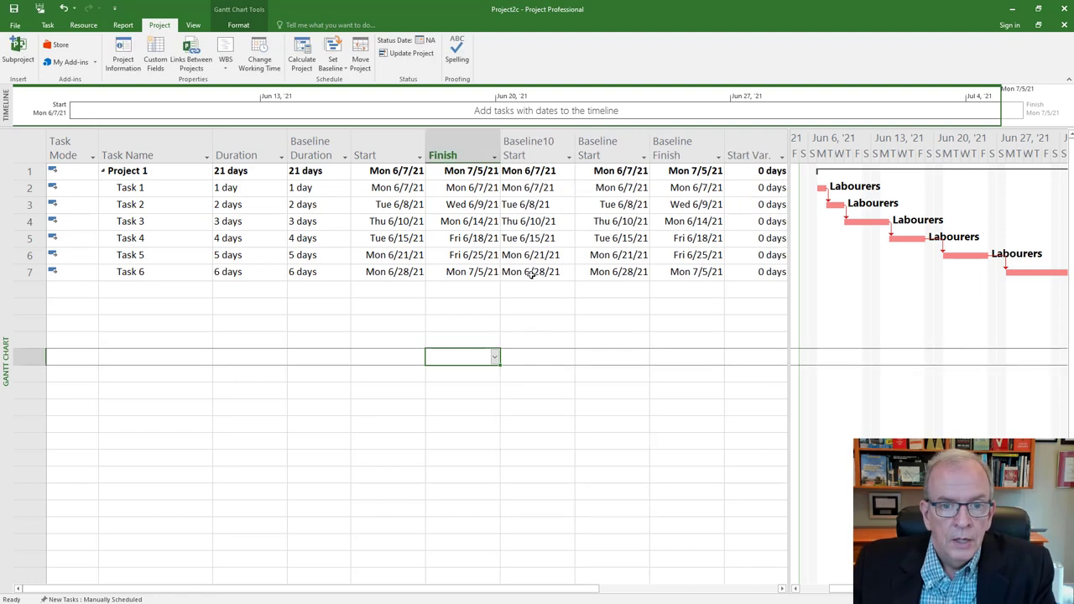
# Step: Remove the Baseline10 Start column from the task table
pyautogui.click(538, 151)
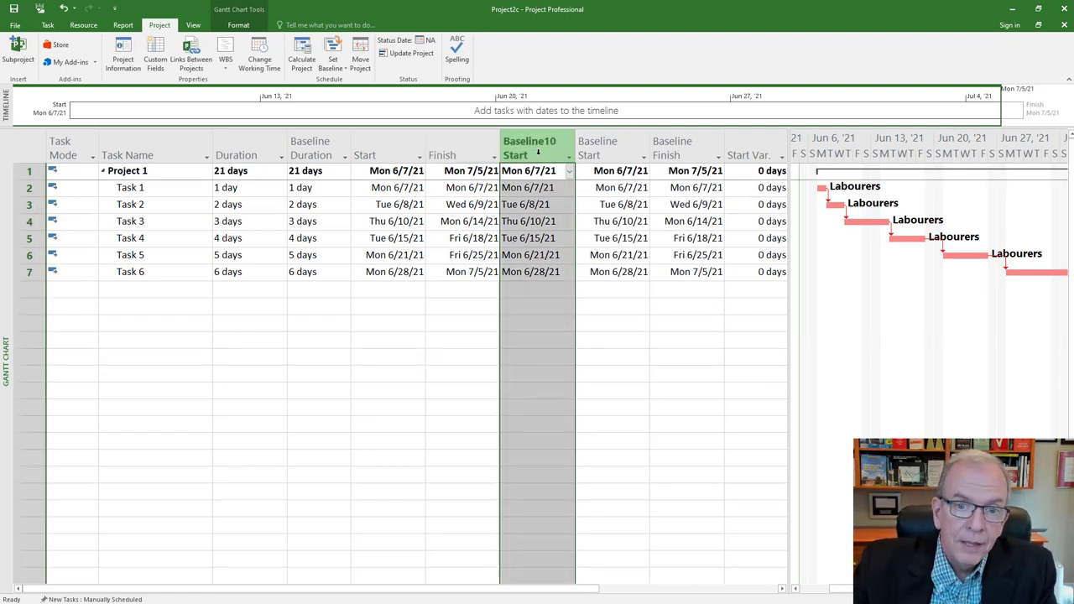
pyautogui.press('Delete')
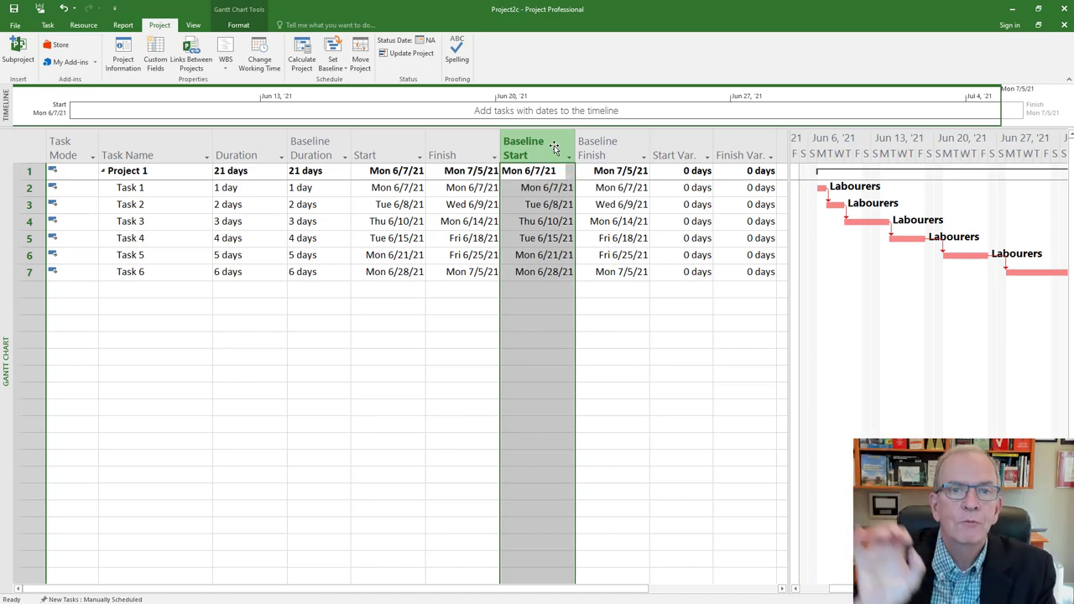
# Step: Clear the default Baseline plan for the entire project, and check the Baseline Start and Baseline Finish columns
pyautogui.click(333, 68)
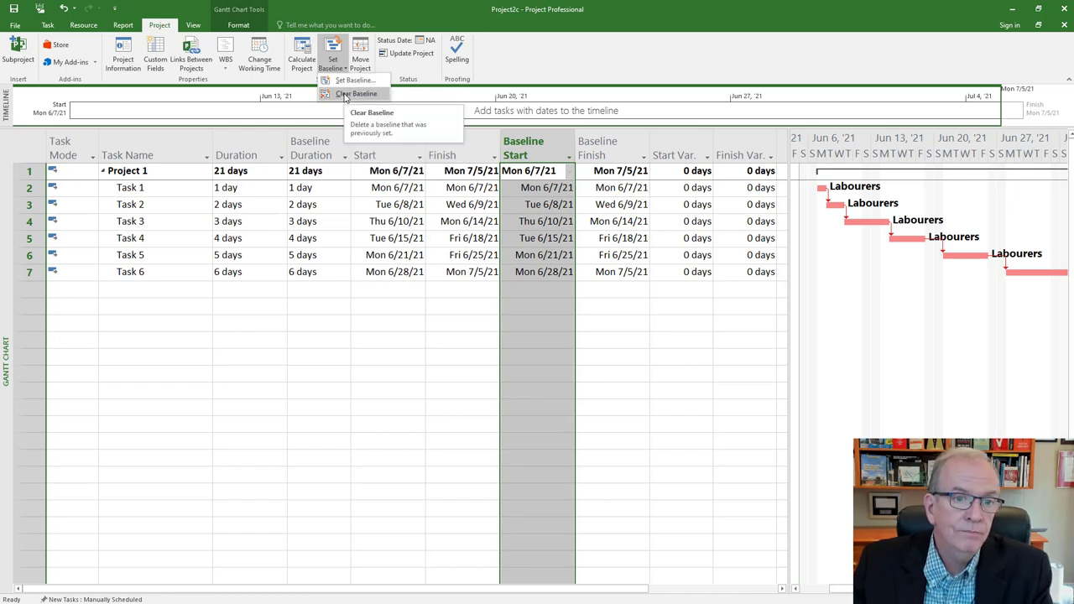
pyautogui.click(346, 94)
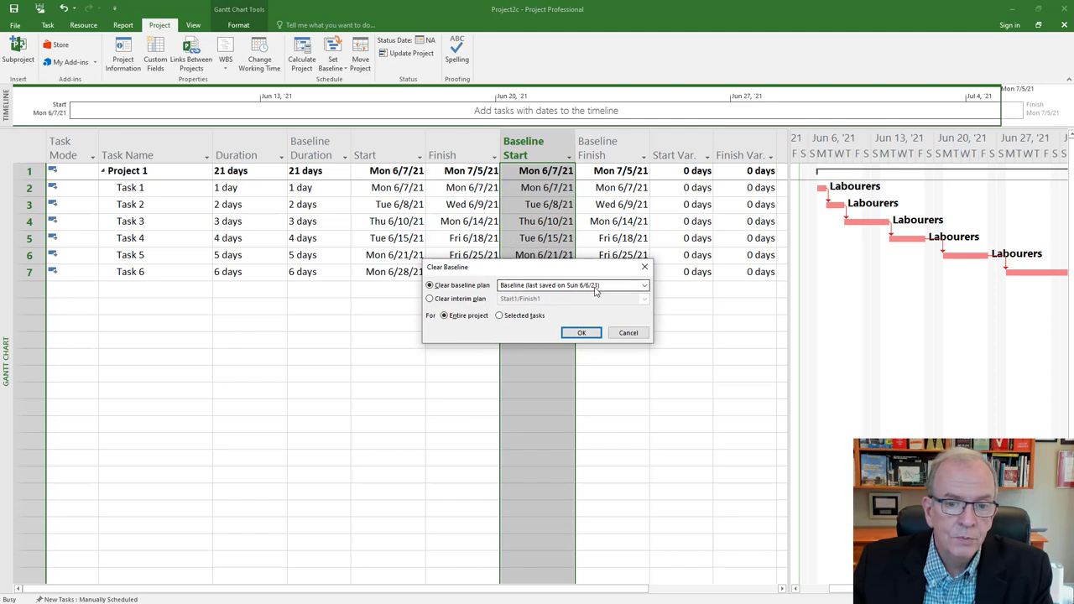
pyautogui.click(646, 287)
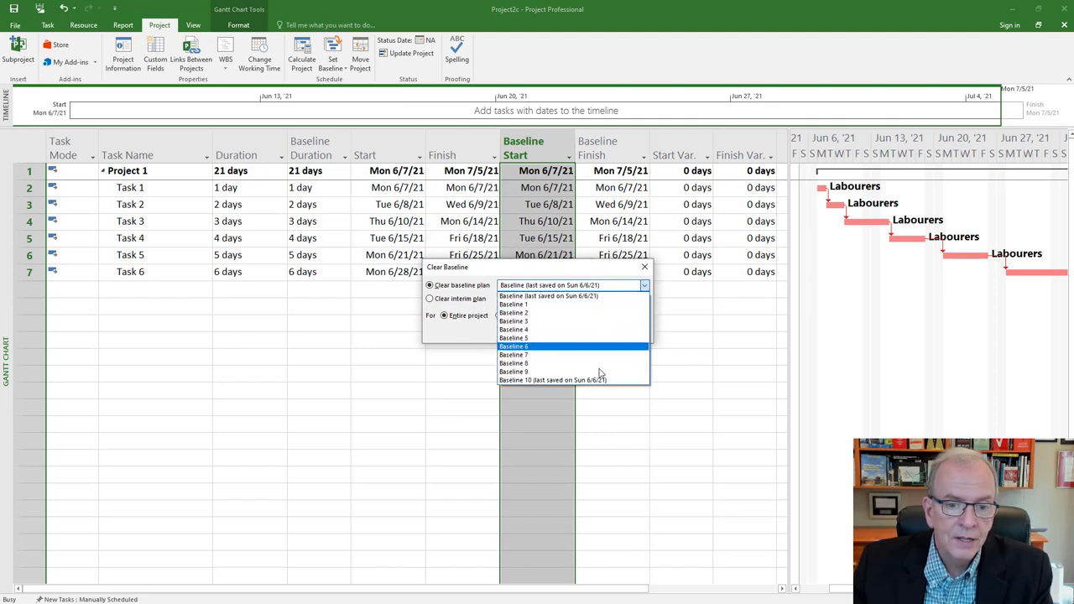
pyautogui.click(612, 296)
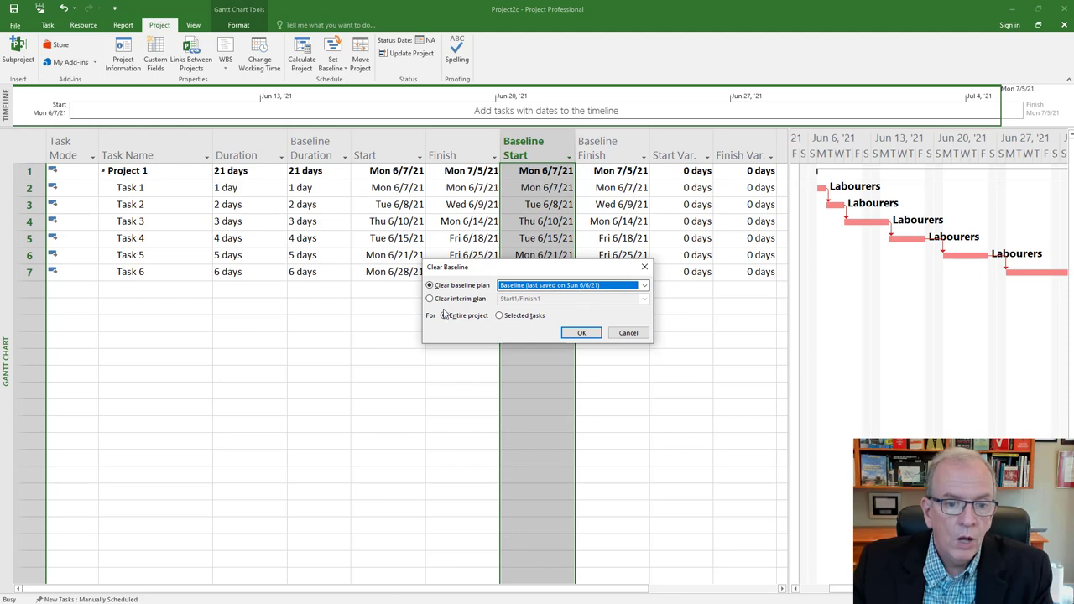
pyautogui.click(581, 334)
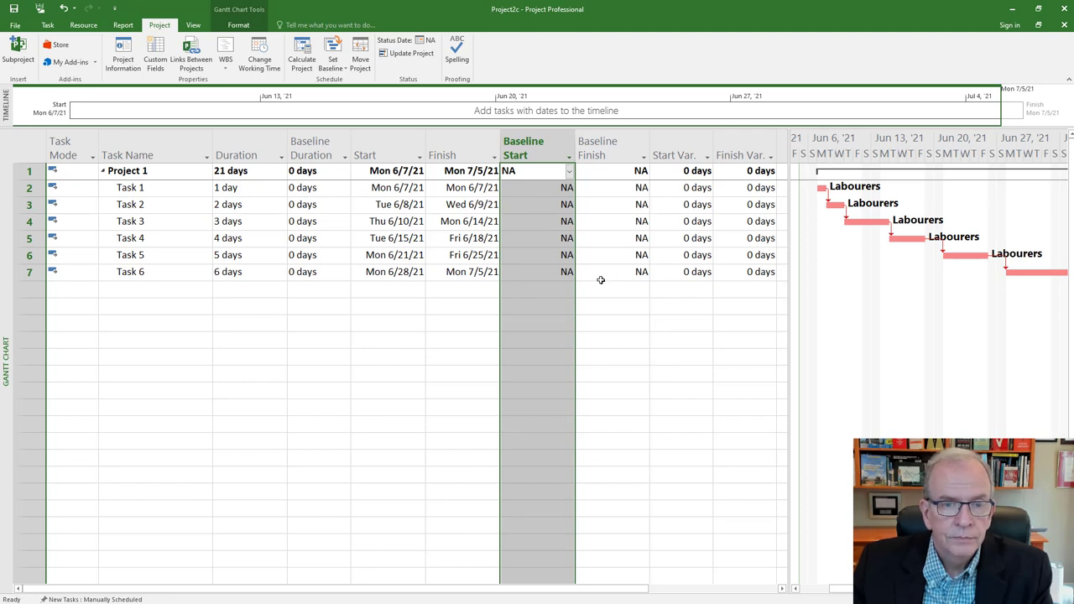
pyautogui.click(381, 305)
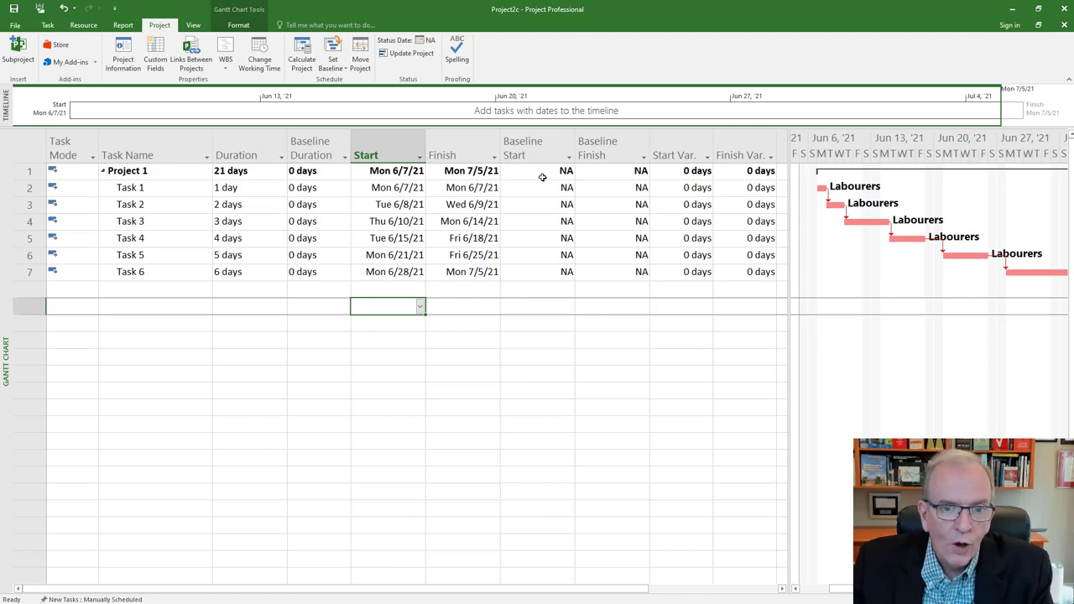
pyautogui.click(523, 148)
pyautogui.click(598, 147)
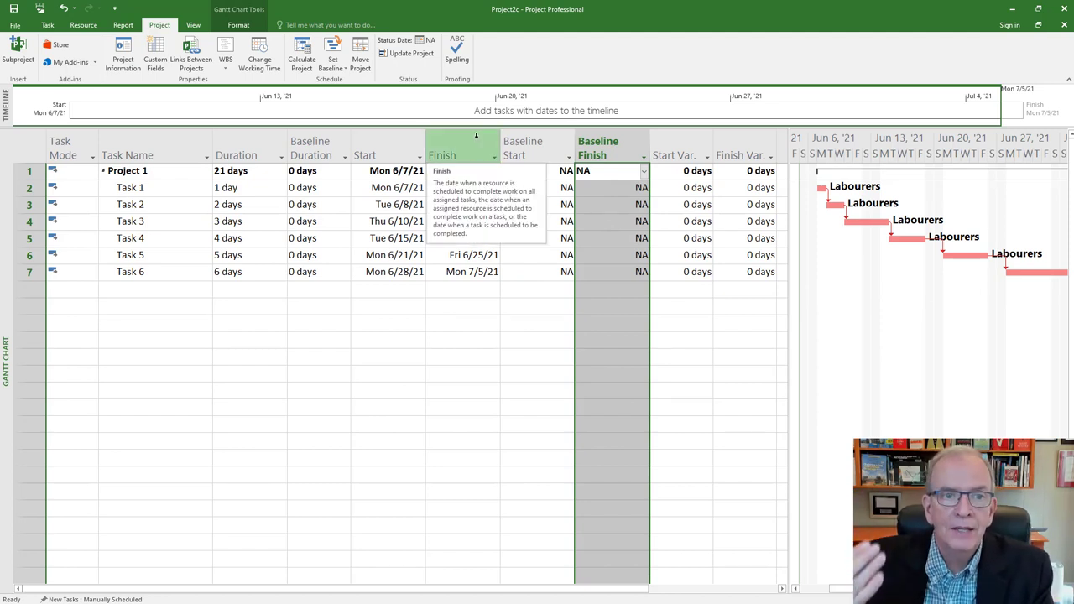
# Step: Copy Baseline10 into the default Baseline for the entire project using the Set interim plan option
pyautogui.click(340, 73)
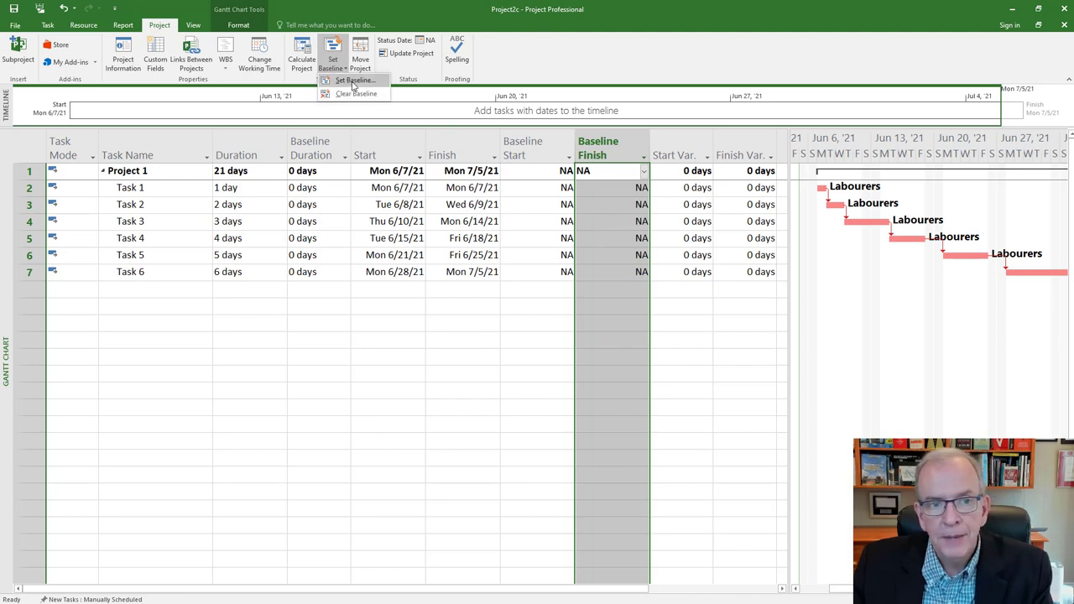
pyautogui.click(353, 81)
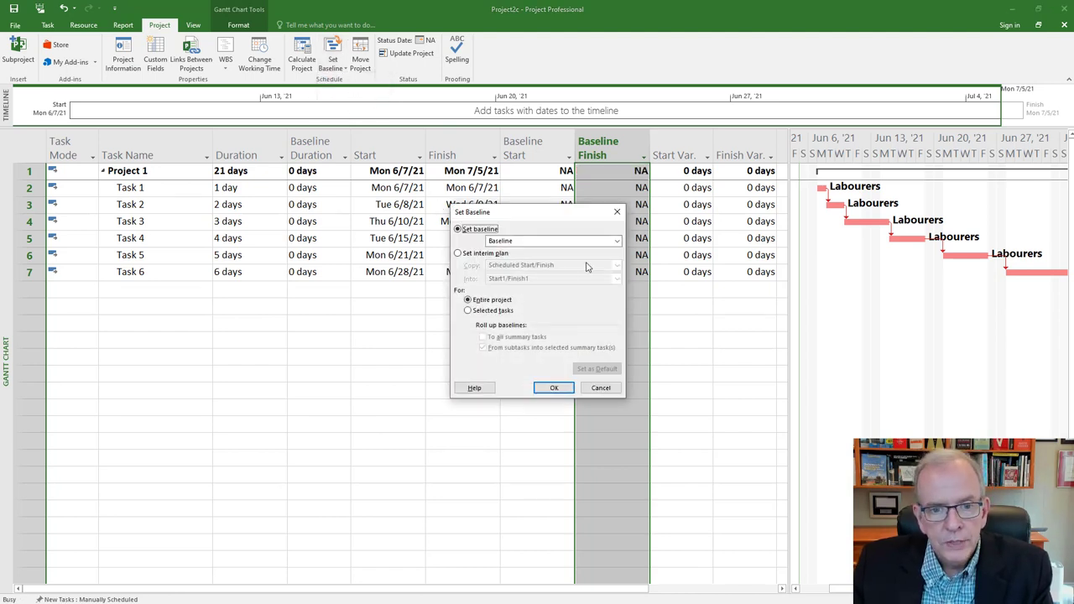
pyautogui.click(617, 241)
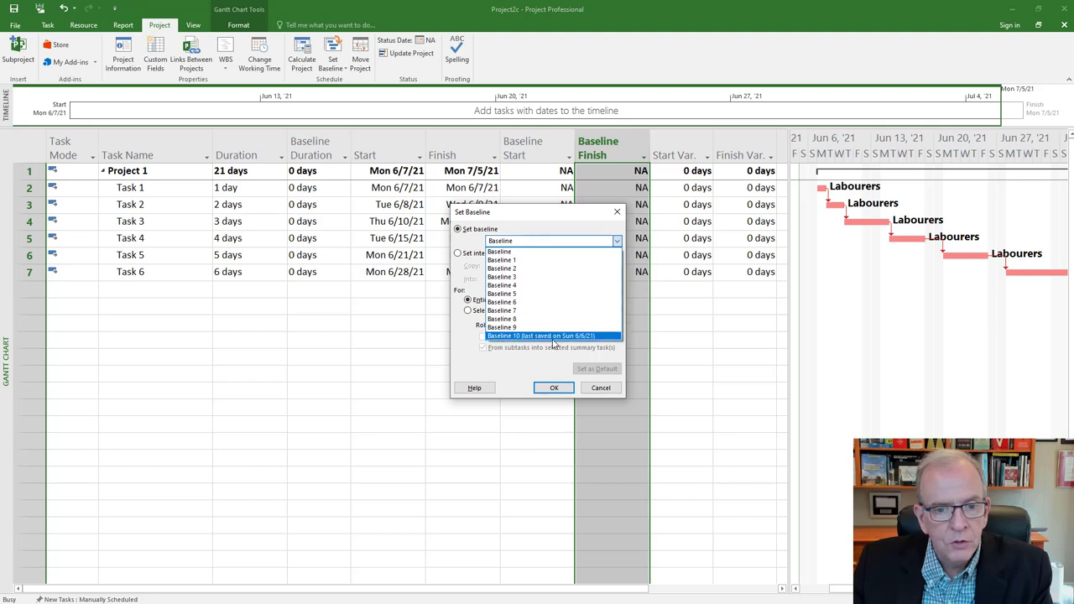
pyautogui.click(516, 362)
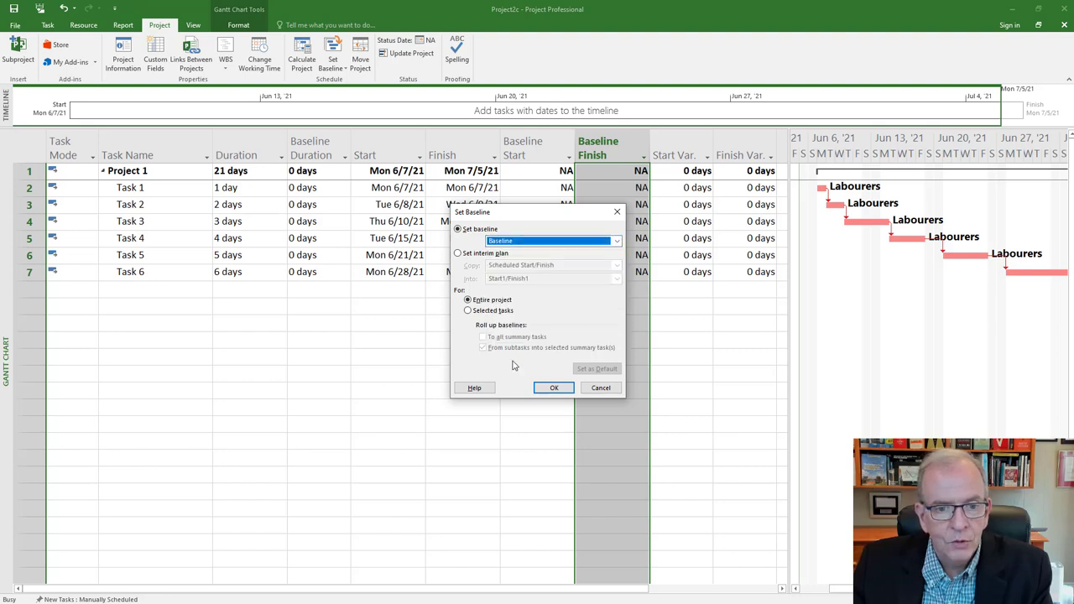
pyautogui.click(458, 253)
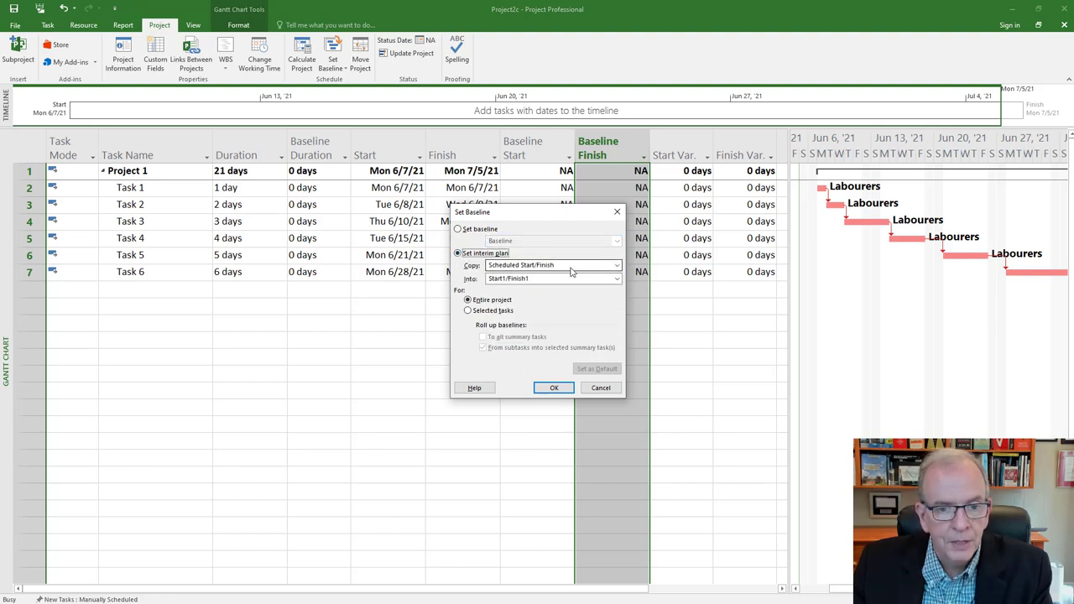
pyautogui.click(616, 266)
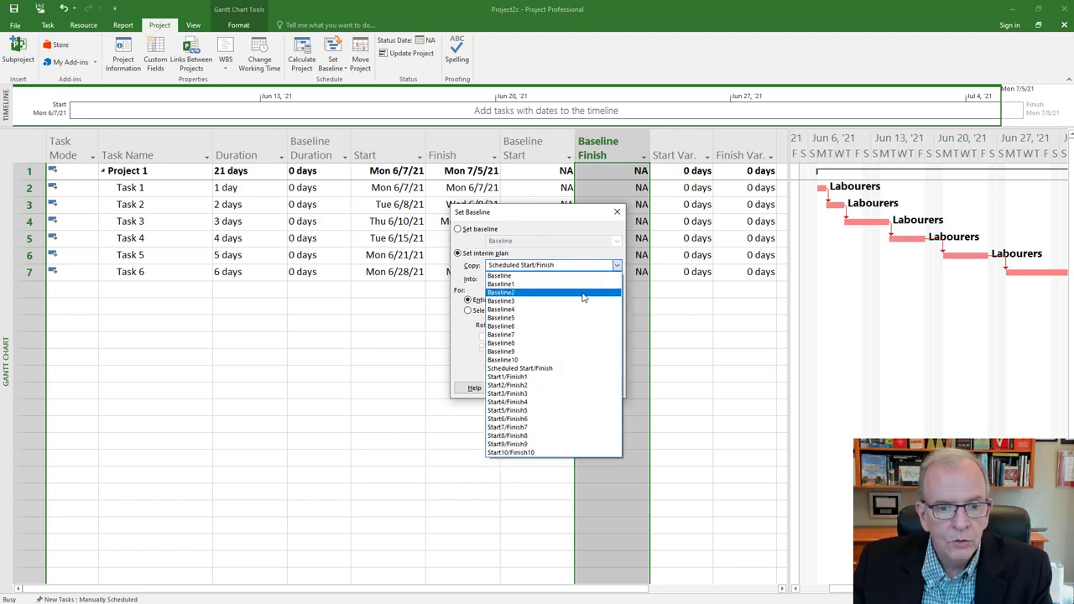
pyautogui.click(564, 359)
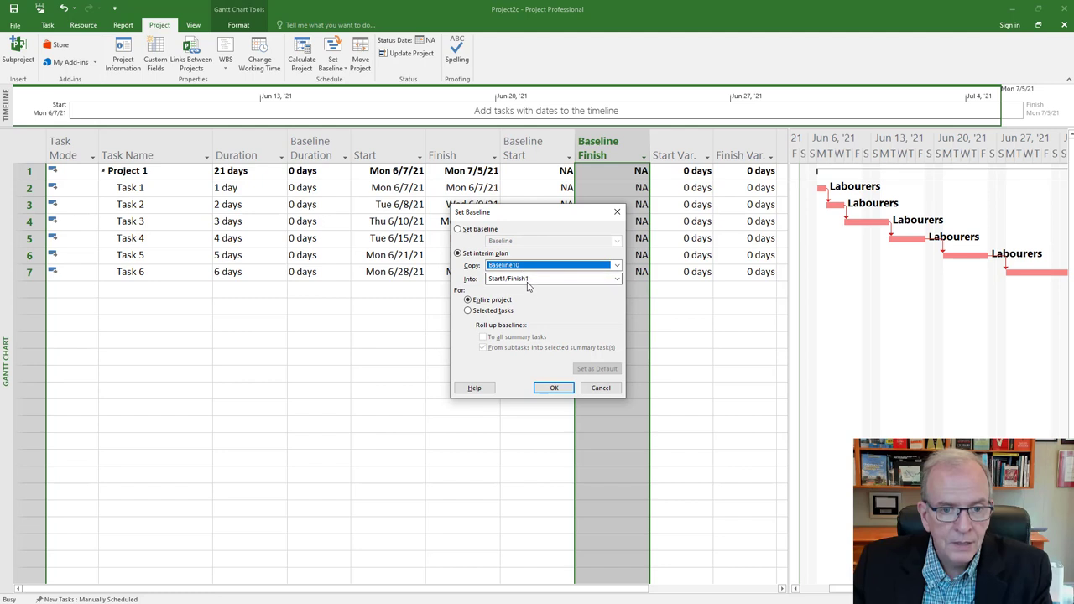
pyautogui.click(617, 279)
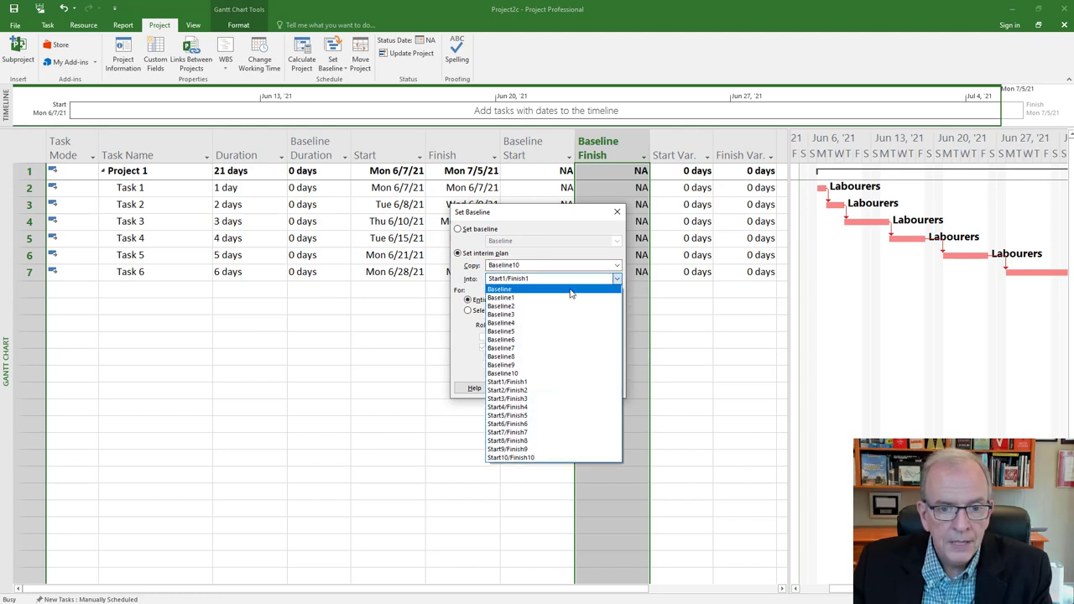
pyautogui.click(570, 291)
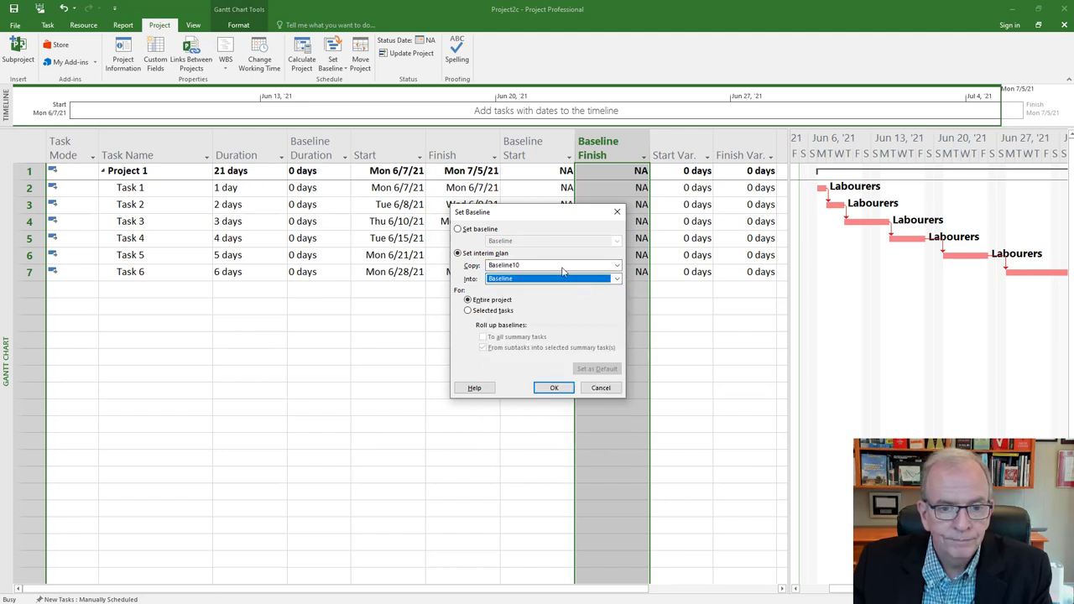
pyautogui.click(553, 388)
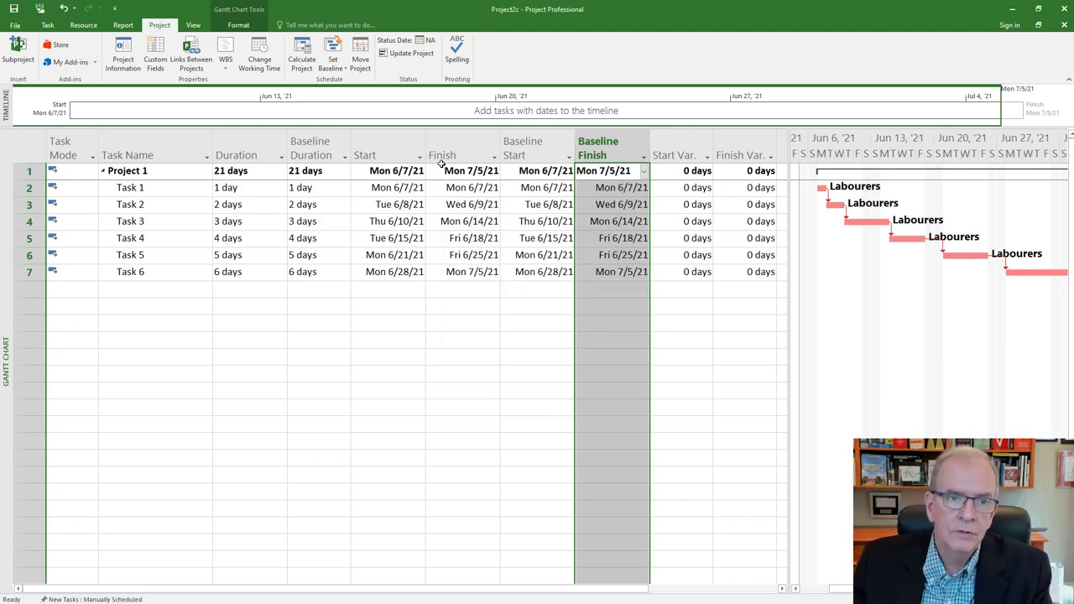
# Step: Review which baselines carry a last-saved date in the Set Baseline list, without setting a baseline
pyautogui.click(334, 67)
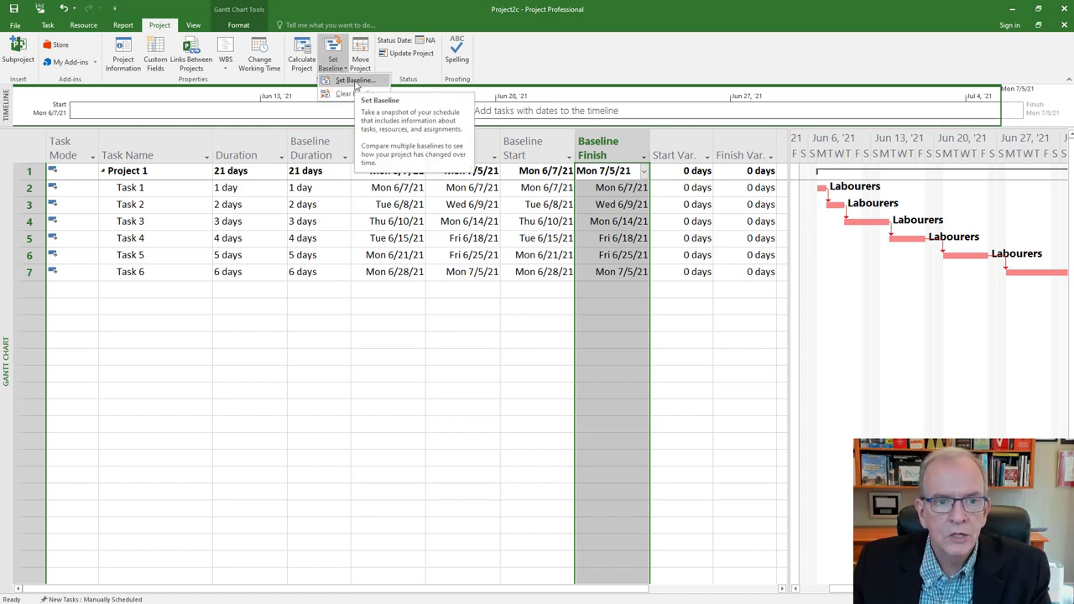
pyautogui.click(356, 81)
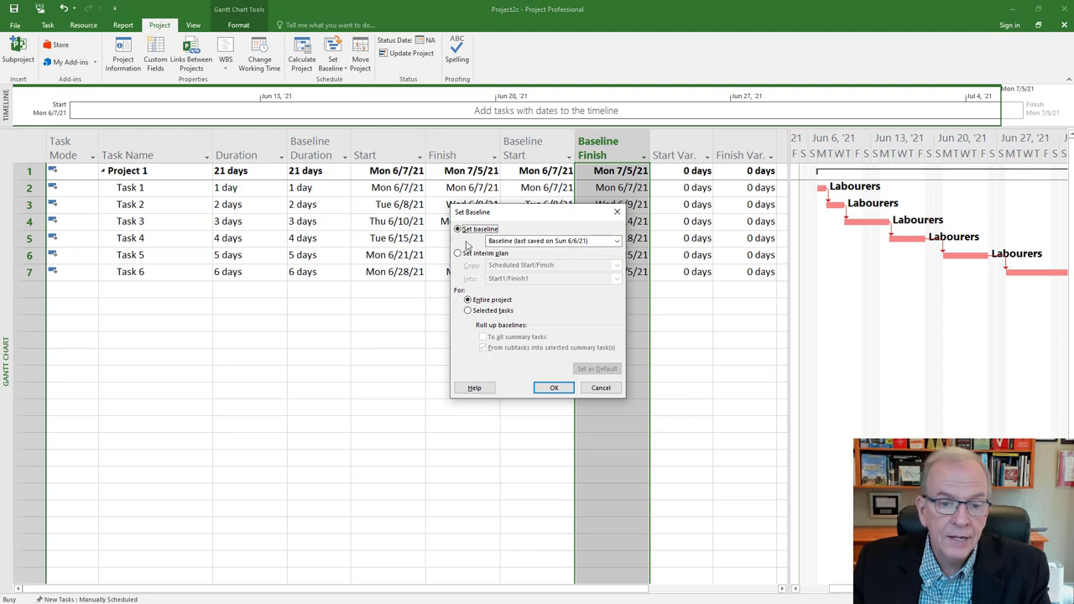
pyautogui.click(617, 241)
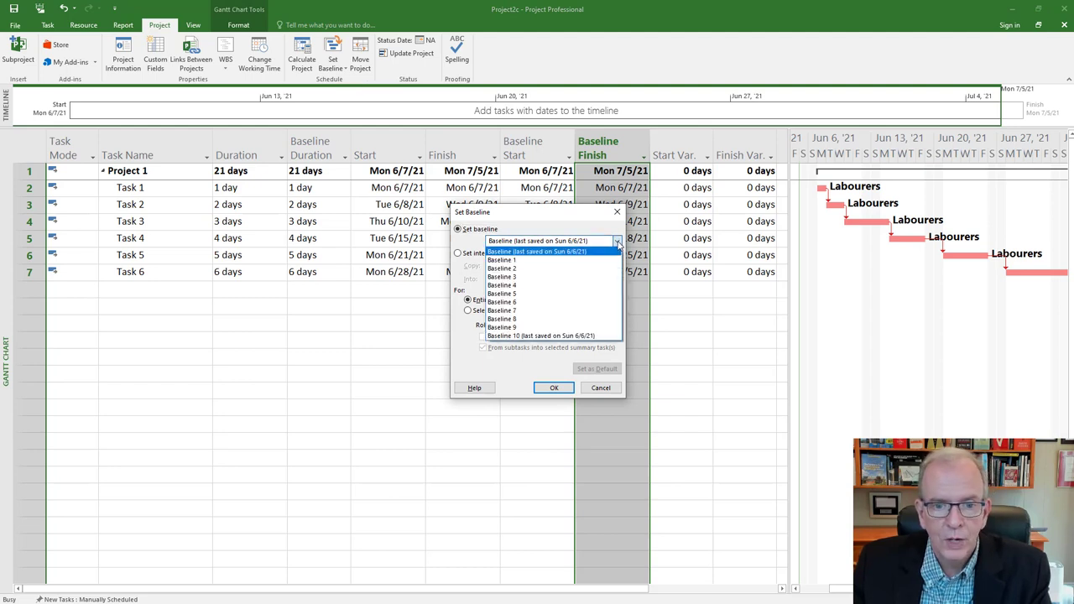
pyautogui.click(700, 320)
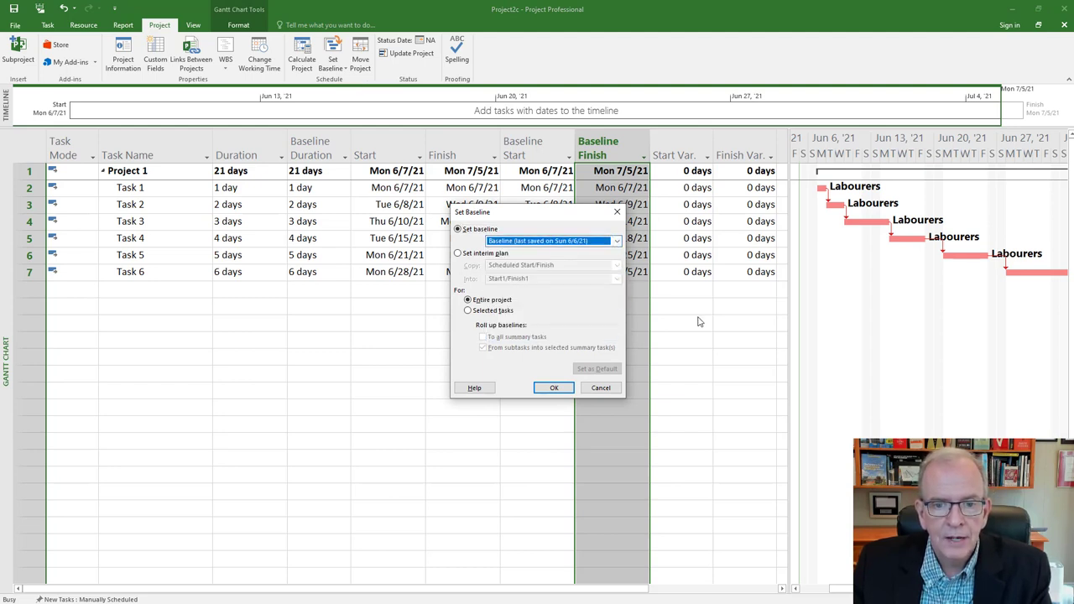
pyautogui.click(375, 342)
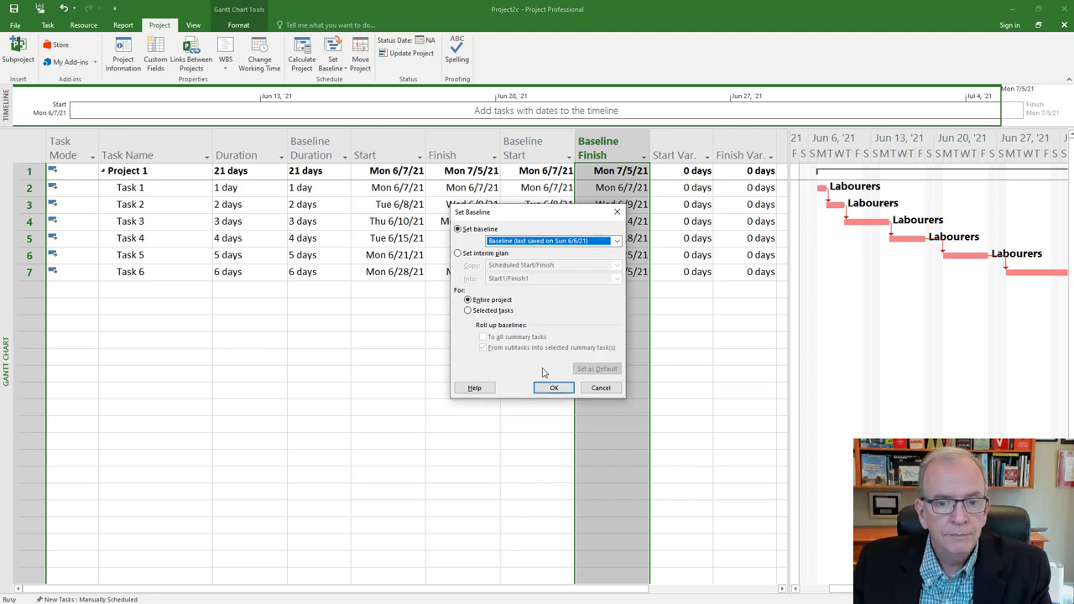
pyautogui.click(611, 390)
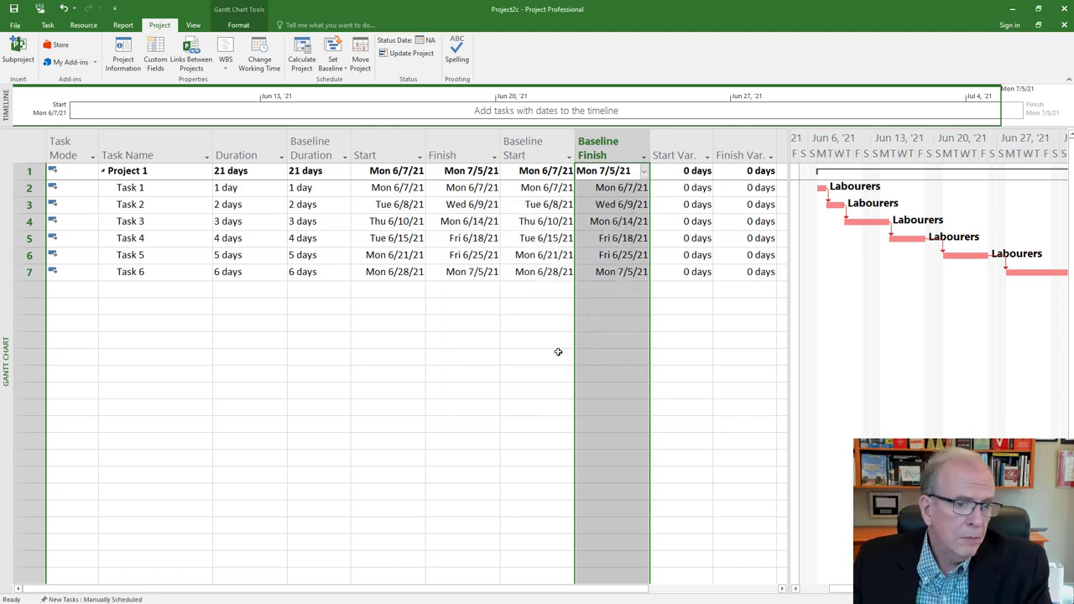
# Step: Set the durations of Task 1 and Task 2 to 3 days each
pyautogui.click(262, 190)
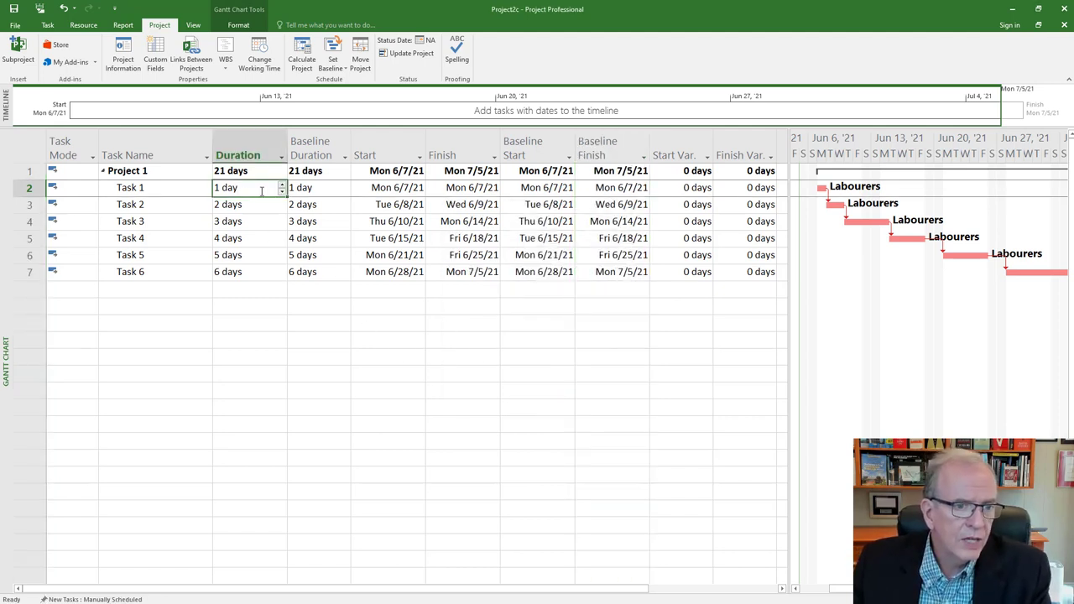
pyautogui.click(283, 188)
pyautogui.click(276, 305)
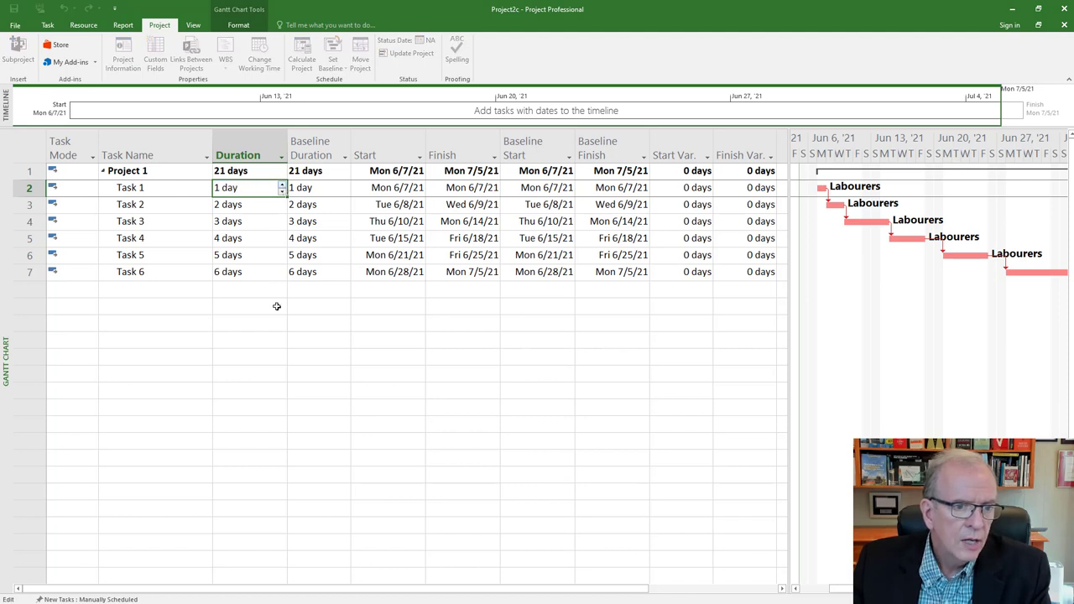
pyautogui.click(271, 208)
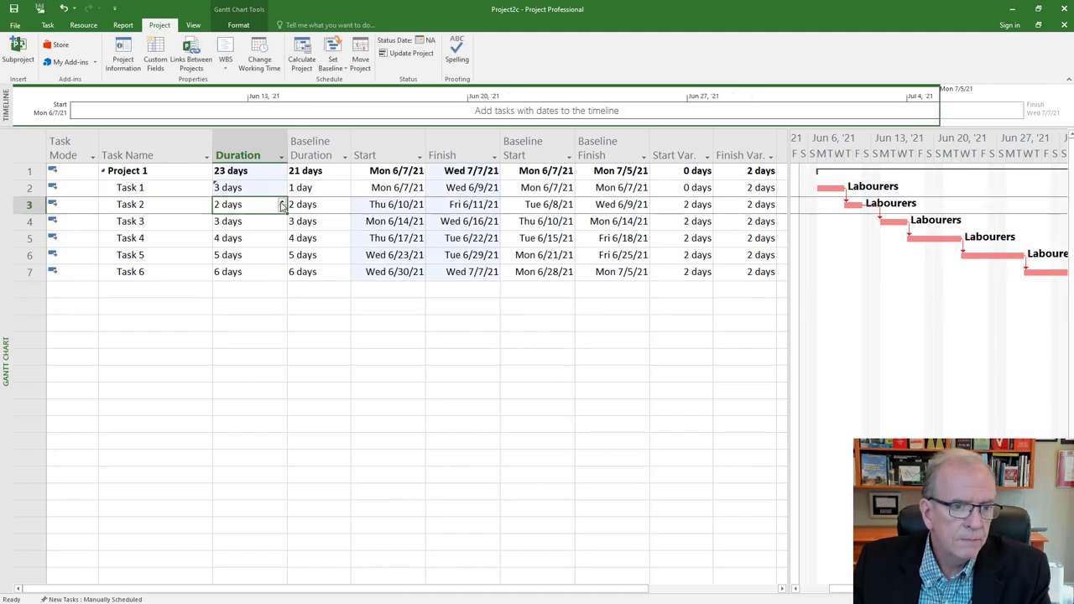
pyautogui.click(283, 202)
pyautogui.click(260, 288)
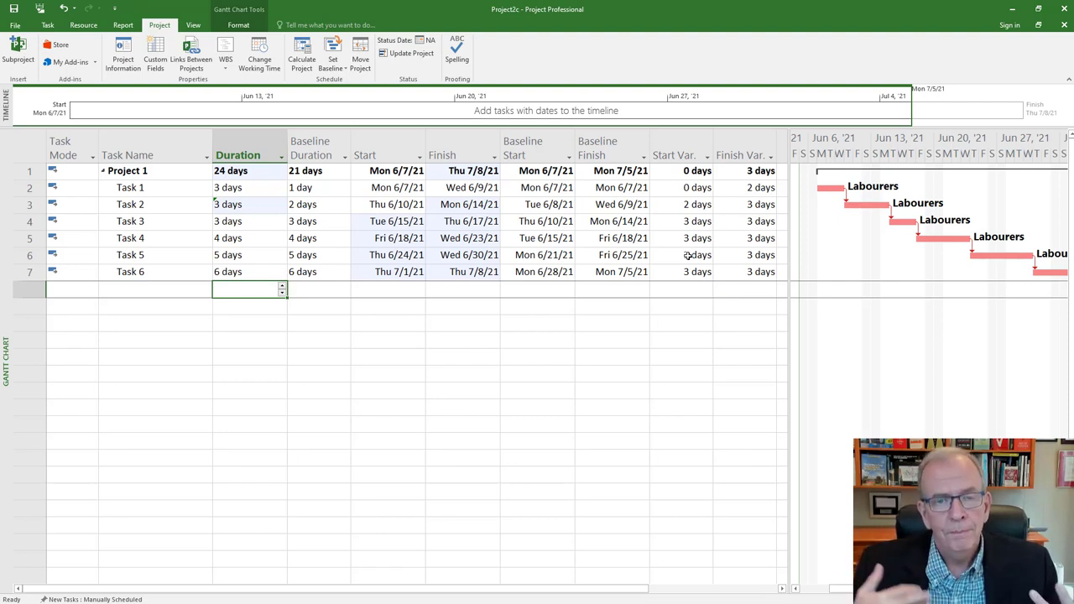
# Step: Check the saved dates of Baseline and Baseline 10 after the duration changes, leaving both baselines as they are
pyautogui.click(339, 68)
pyautogui.click(347, 81)
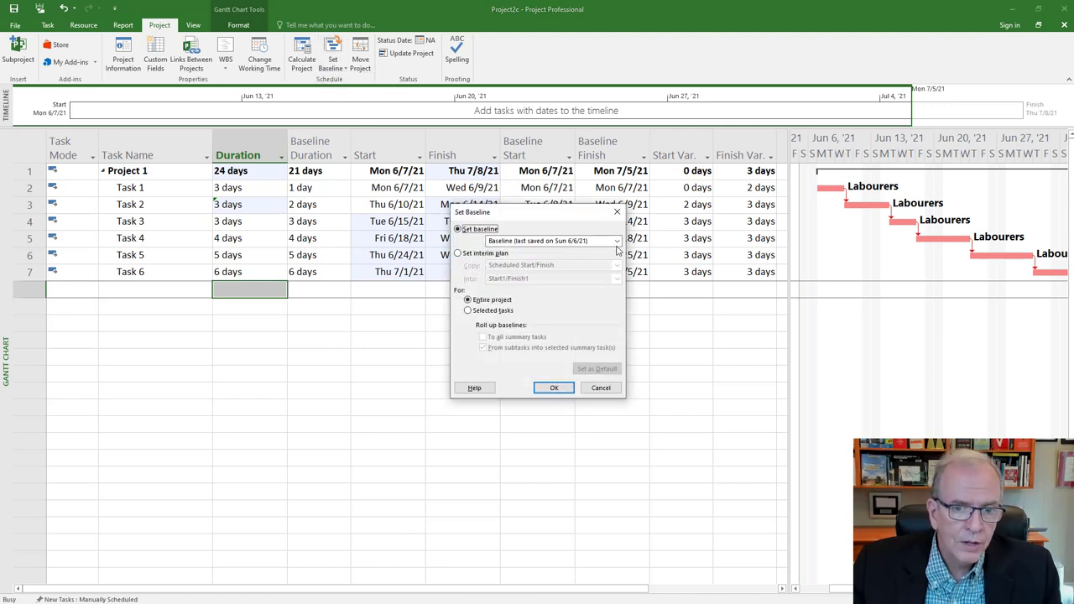
pyautogui.click(616, 243)
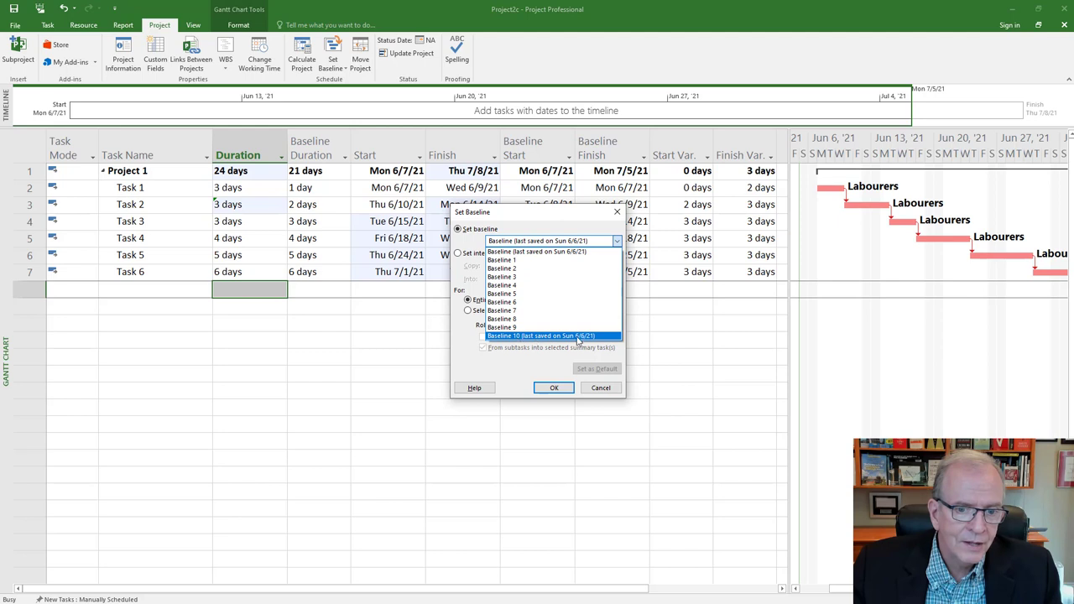
pyautogui.click(681, 360)
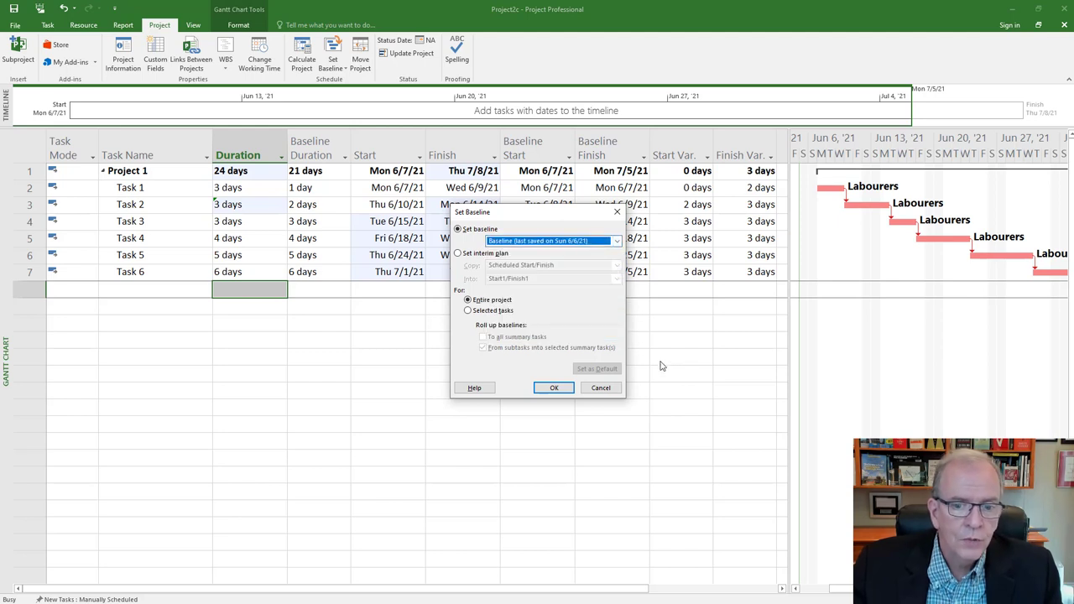
pyautogui.click(600, 388)
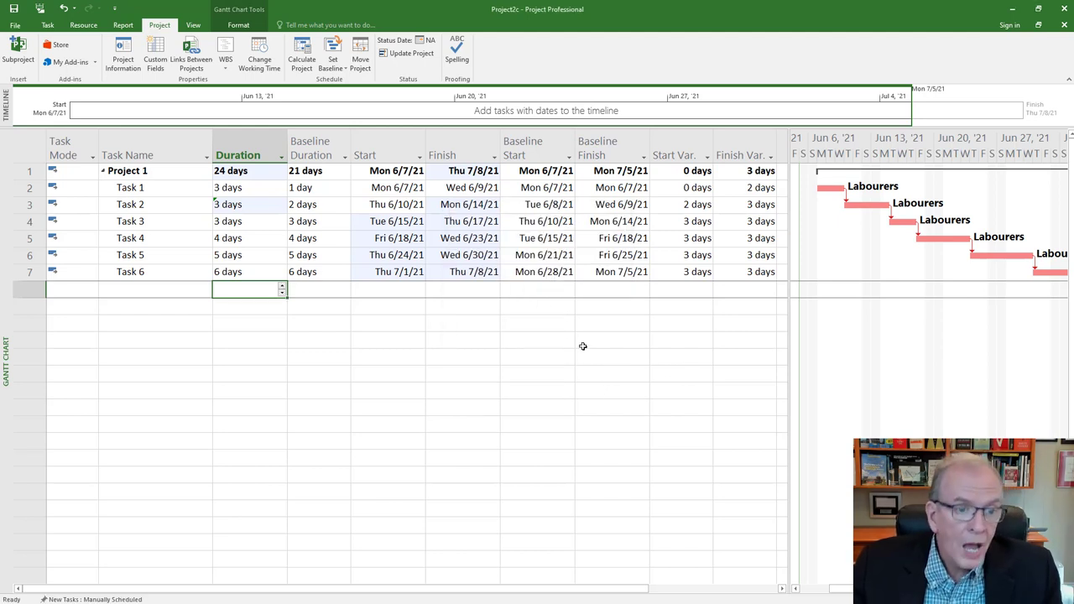
# Step: Overwrite the default Baseline with the current schedule for the entire project
pyautogui.click(342, 74)
pyautogui.click(351, 80)
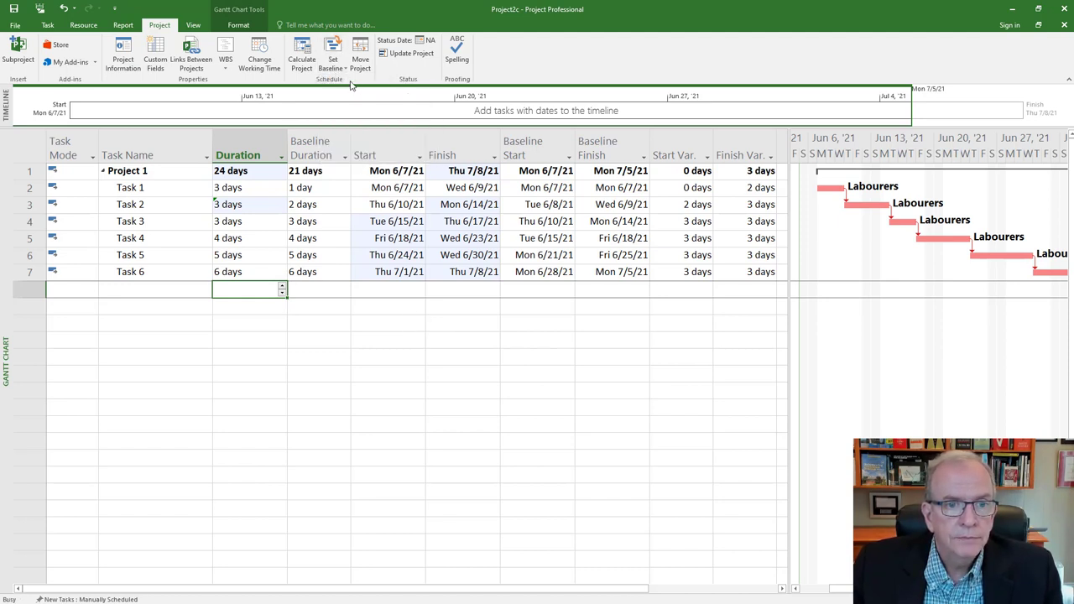
pyautogui.moveTo(521, 212); pyautogui.dragTo(427, 300)
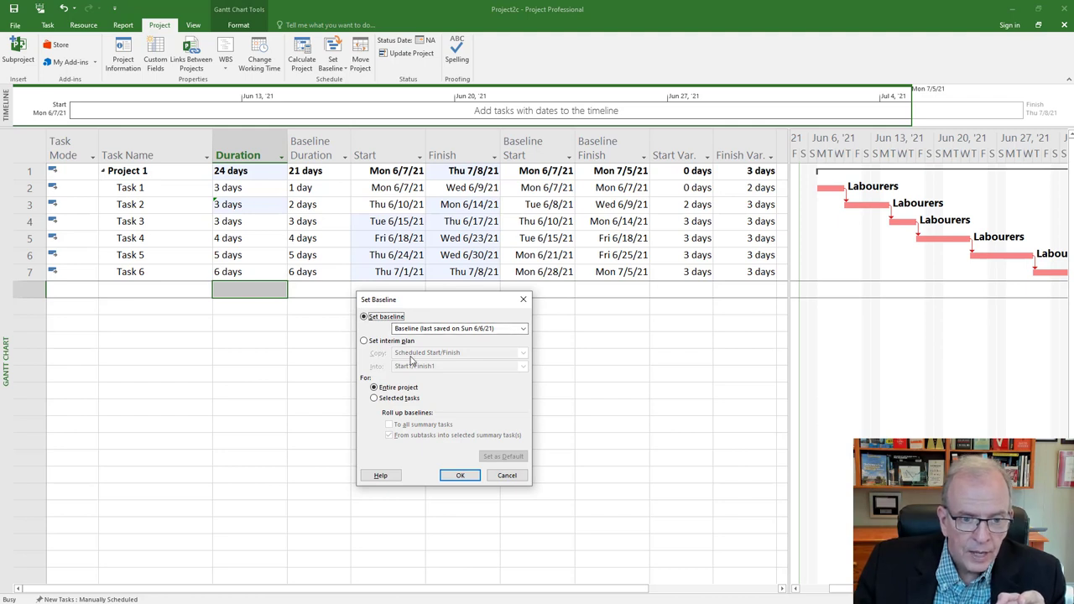
pyautogui.click(460, 477)
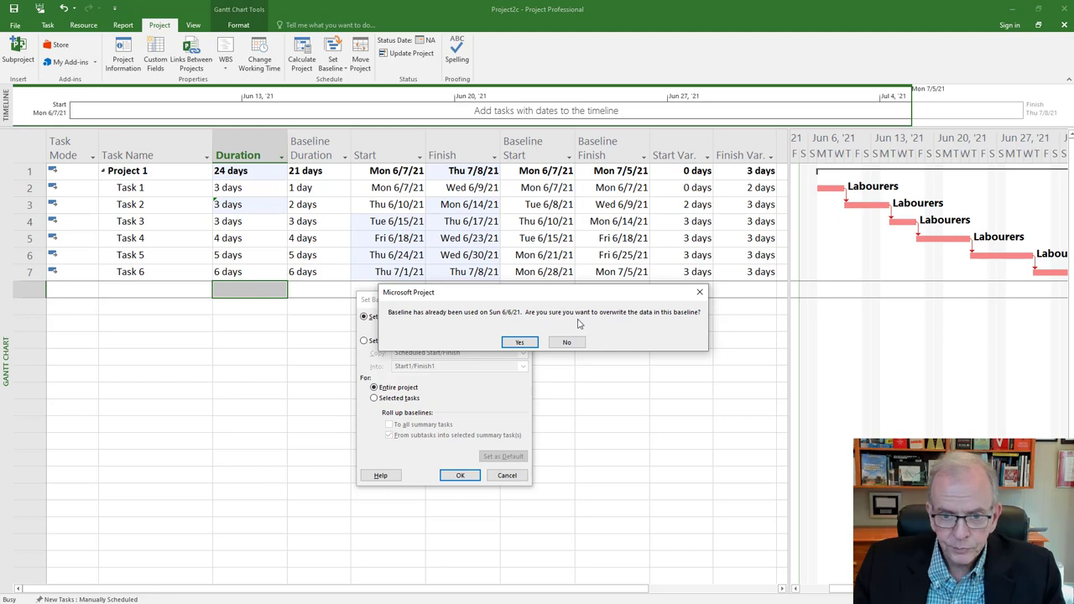
pyautogui.click(517, 344)
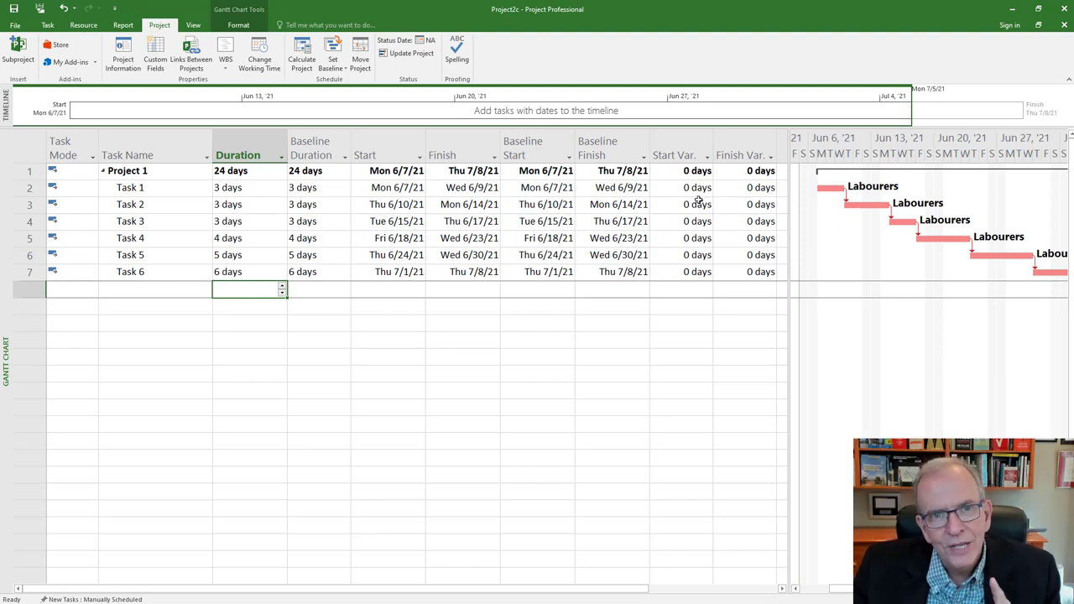
# Step: Compare the default Baseline and Baseline 10 entries in the list of saved baselines, without saving another one
pyautogui.click(333, 66)
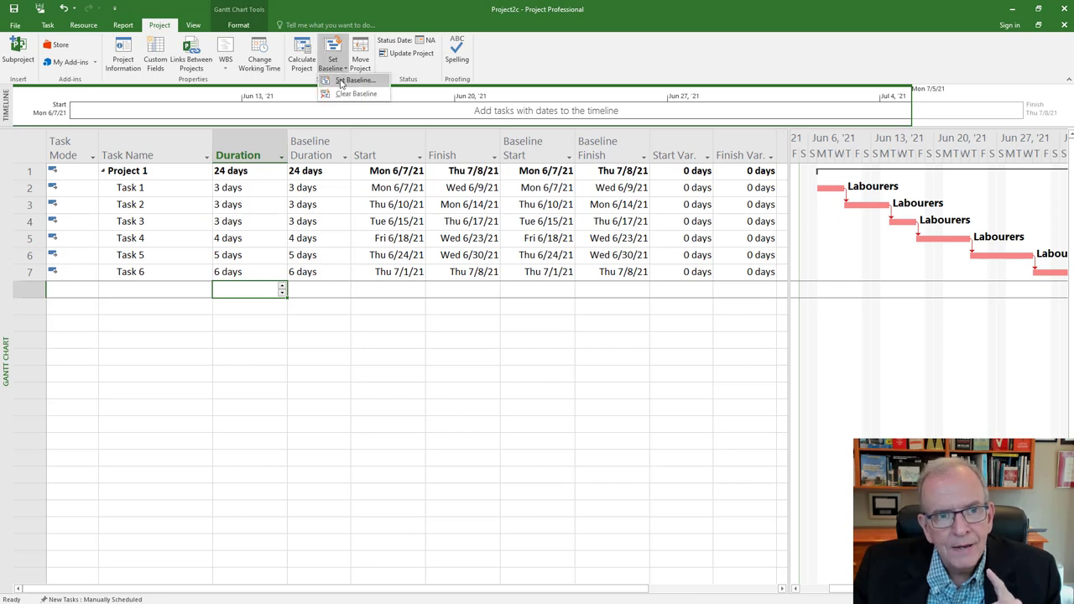
pyautogui.click(351, 81)
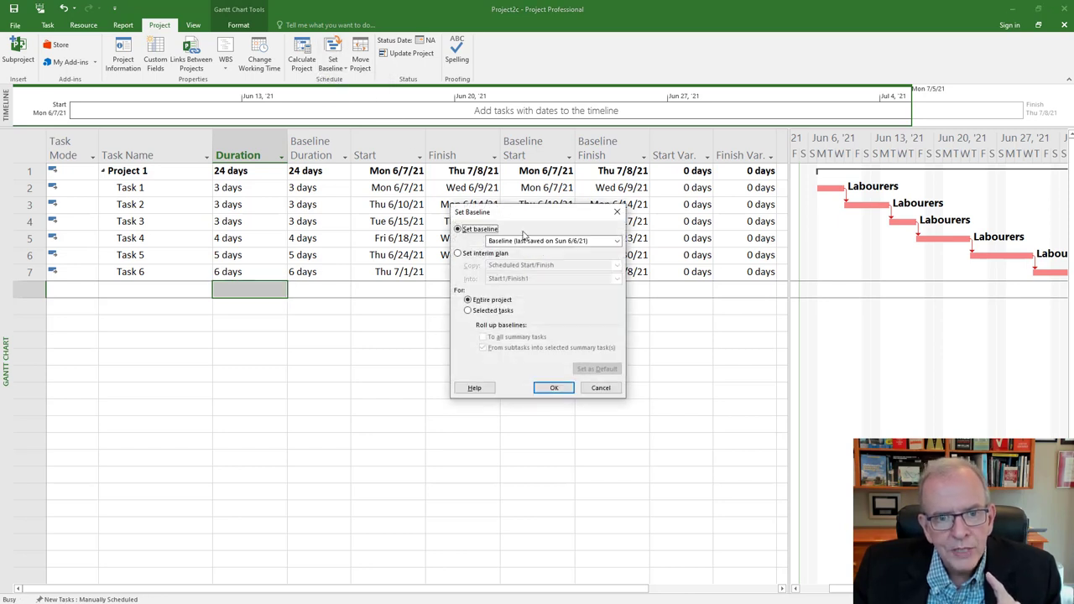
pyautogui.click(617, 242)
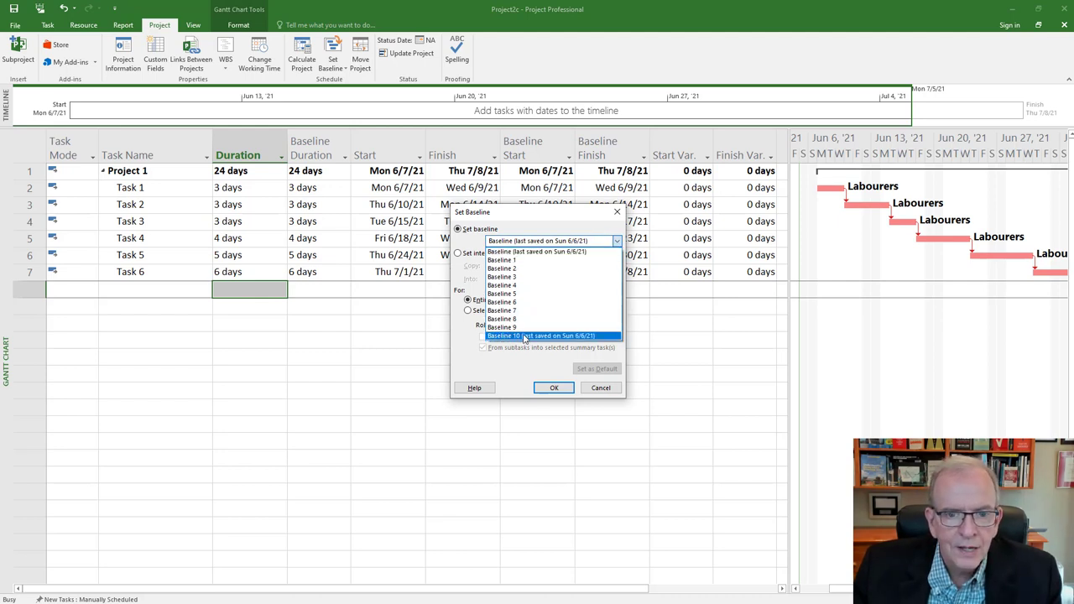
pyautogui.click(554, 254)
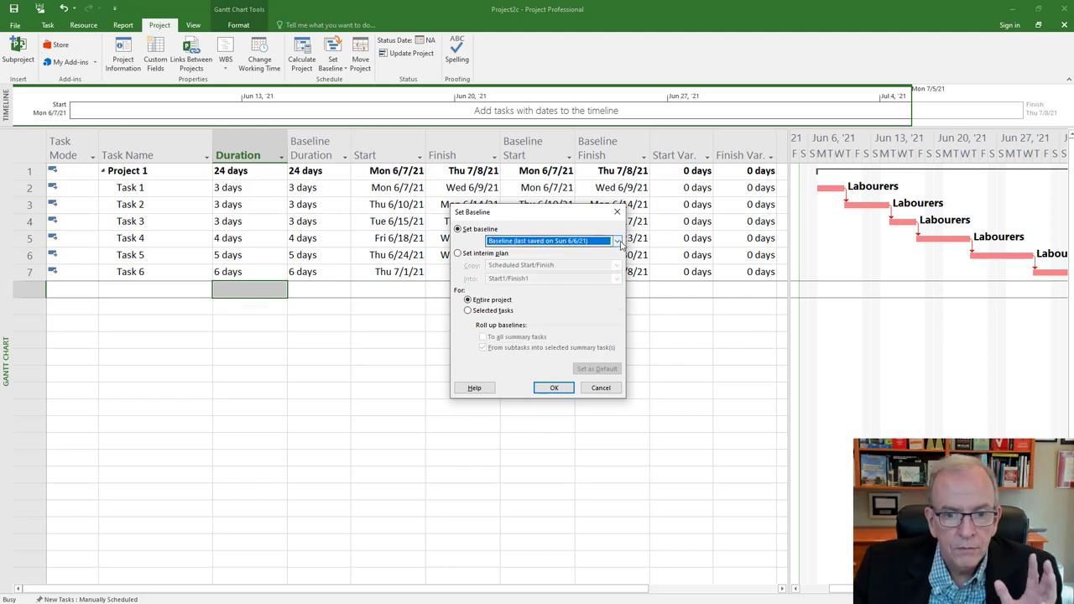
pyautogui.click(617, 242)
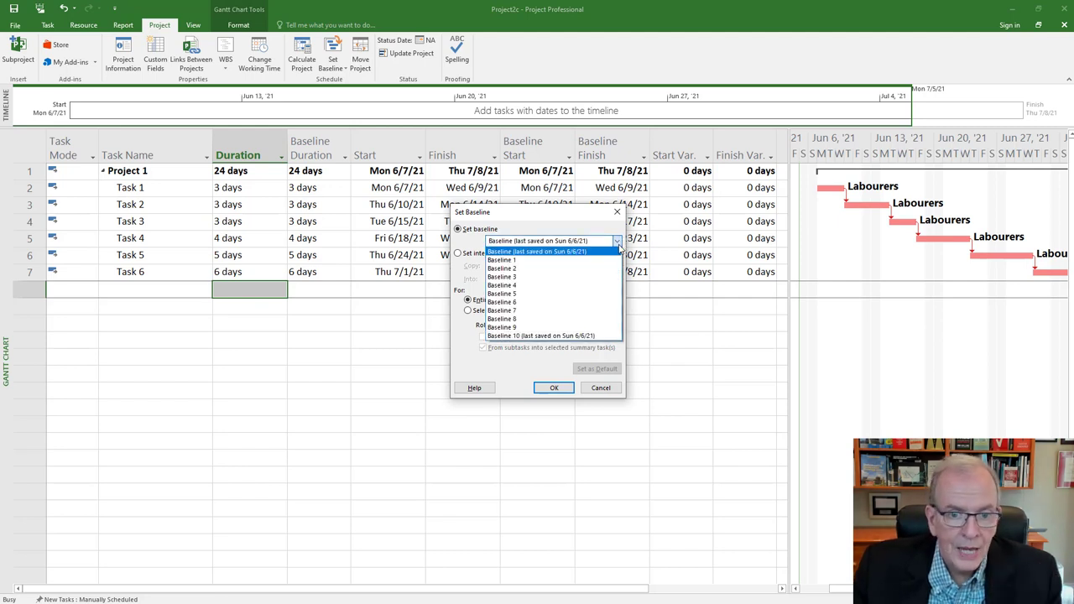
pyautogui.click(608, 390)
pyautogui.click(609, 387)
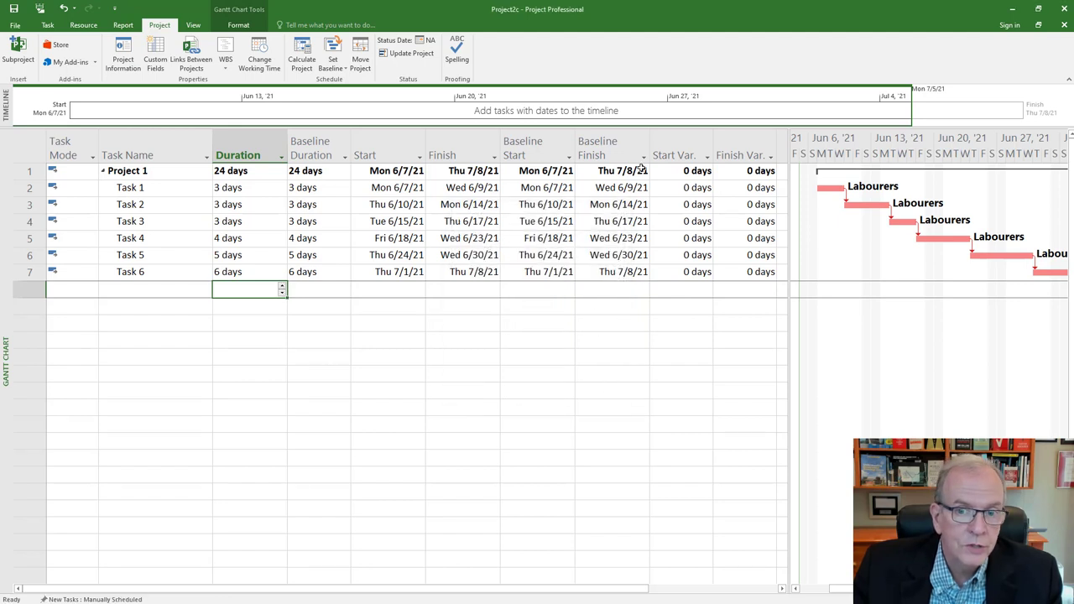
# Step: Insert a Baseline10 Start column before Baseline Start and compare its dates with the default baseline columns
pyautogui.click(525, 151)
pyautogui.rightClick(523, 154)
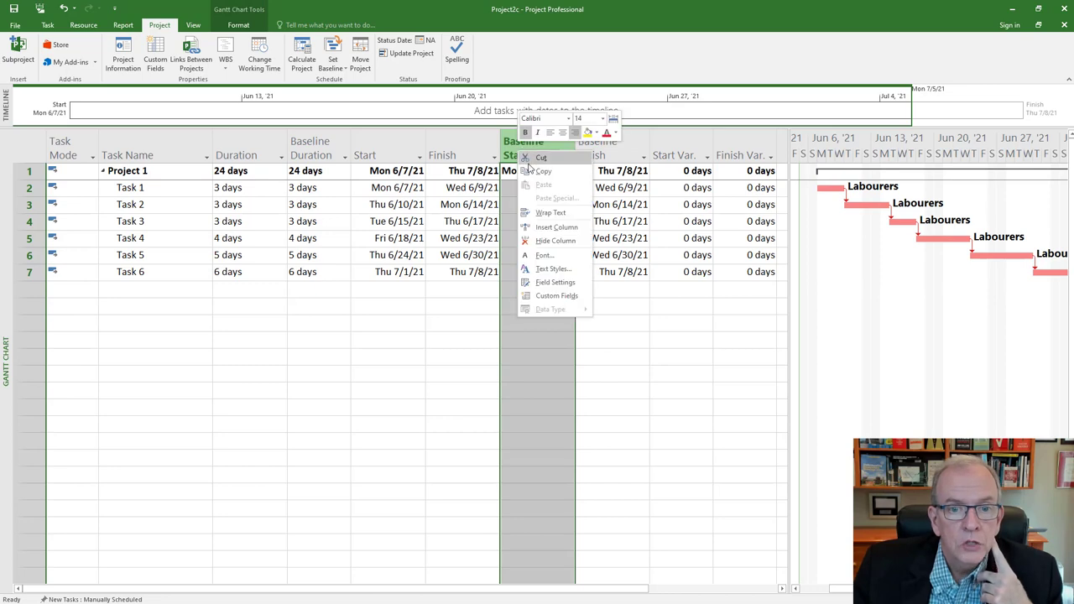
pyautogui.click(552, 235)
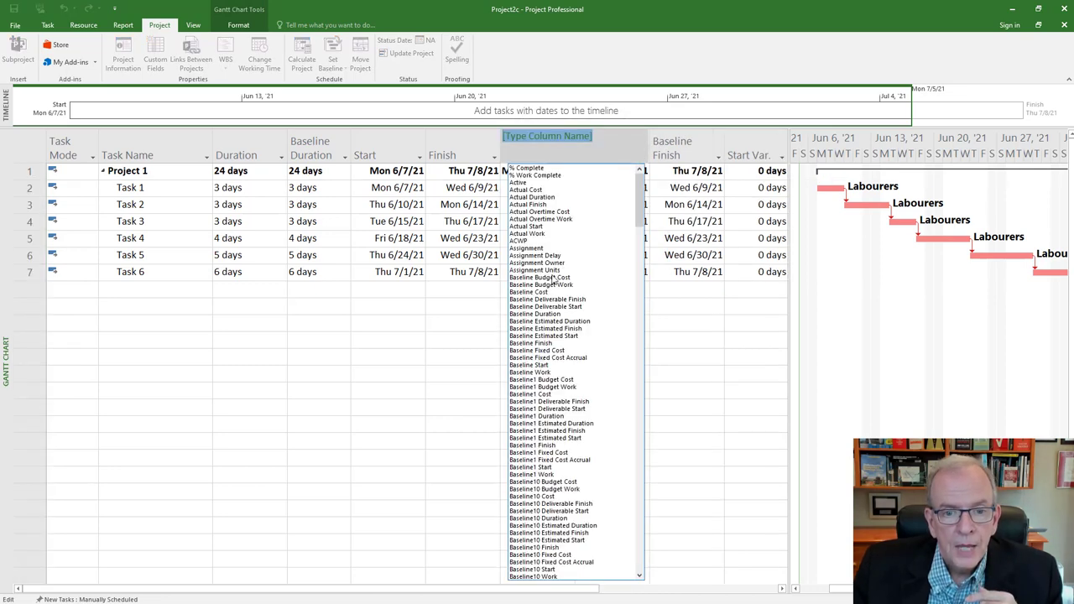
pyautogui.scroll(-9, 558, 302)
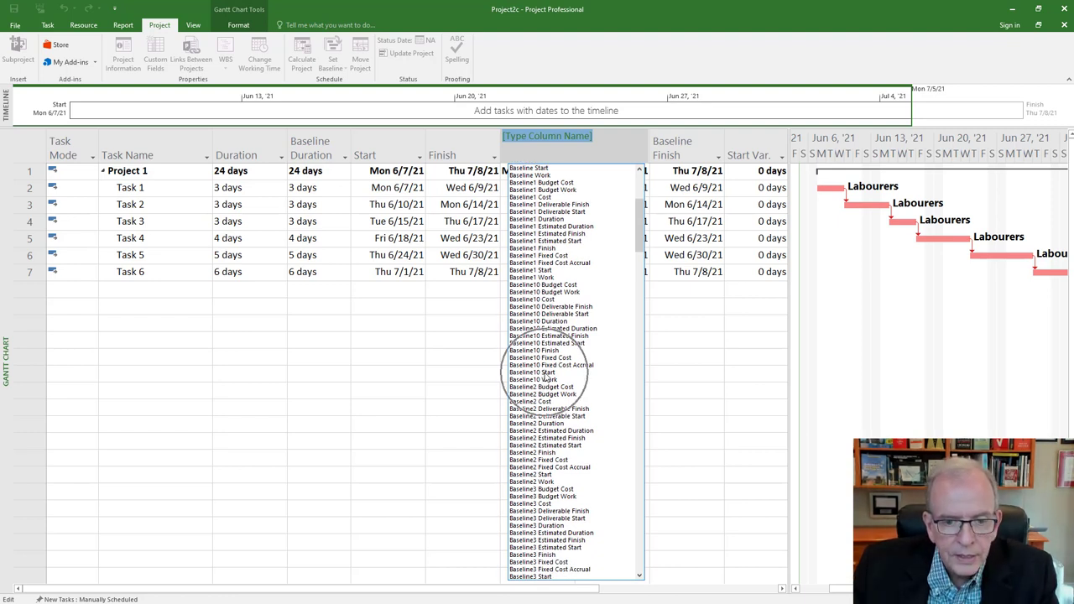
pyautogui.click(554, 374)
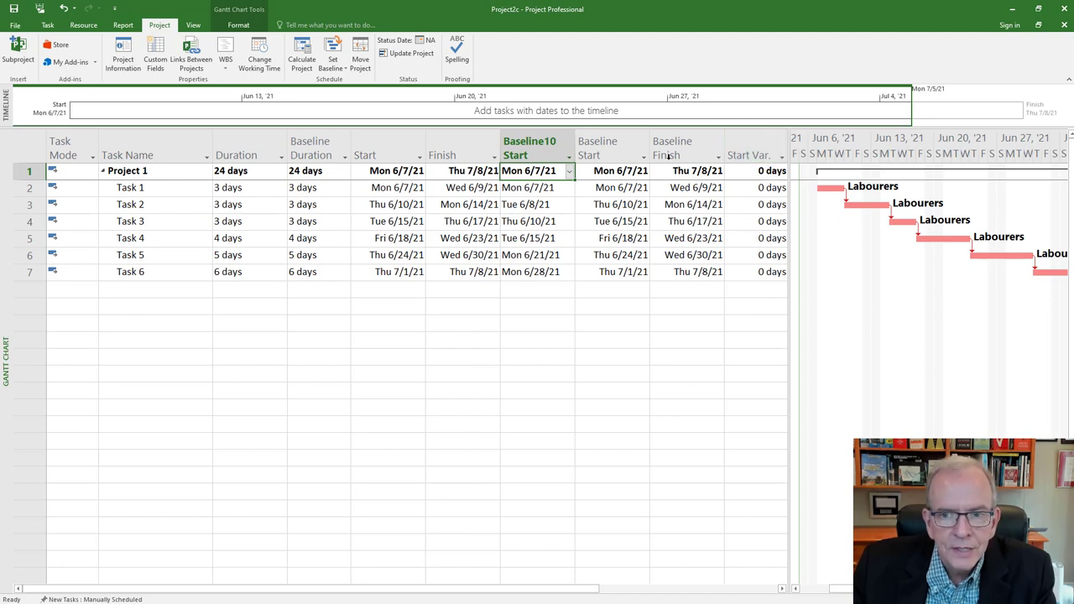
pyautogui.click(617, 146)
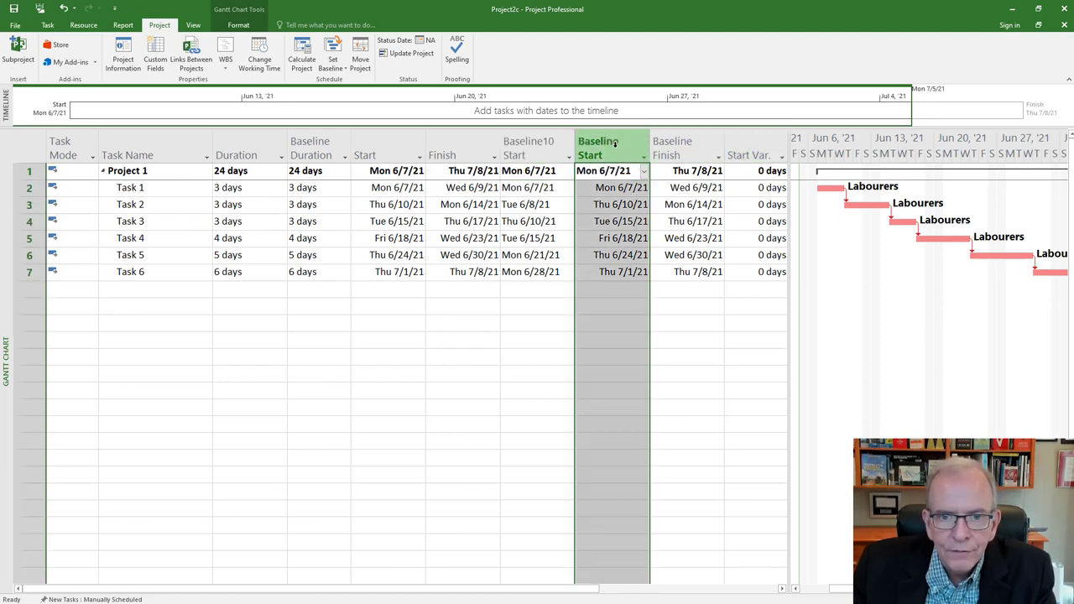
pyautogui.click(672, 144)
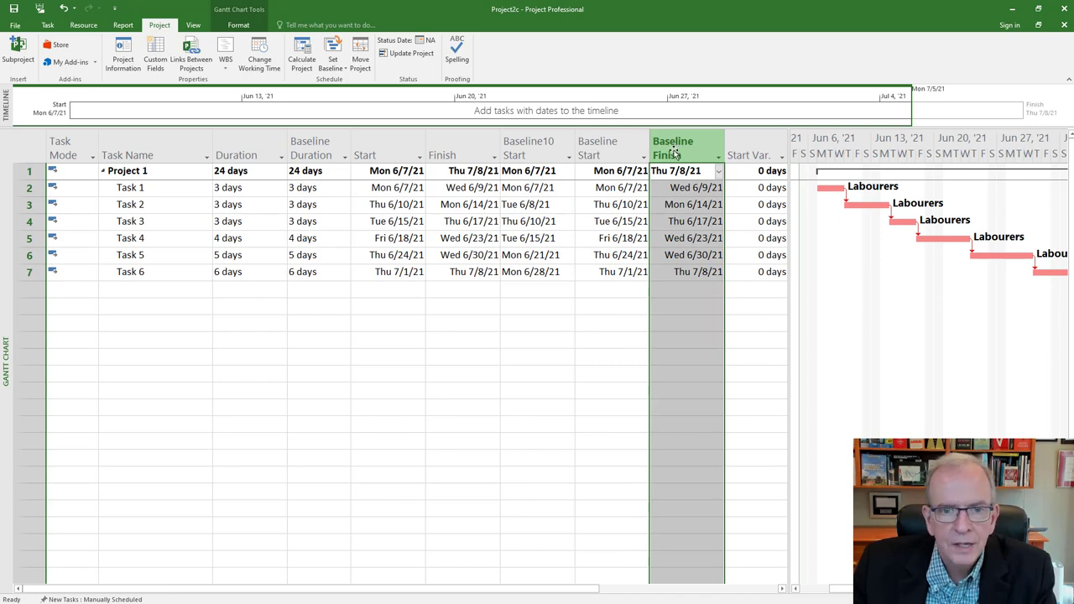
# Step: Remove the Baseline10 Start column from the task table and fit the table's width to the Finish Var. column
pyautogui.click(548, 150)
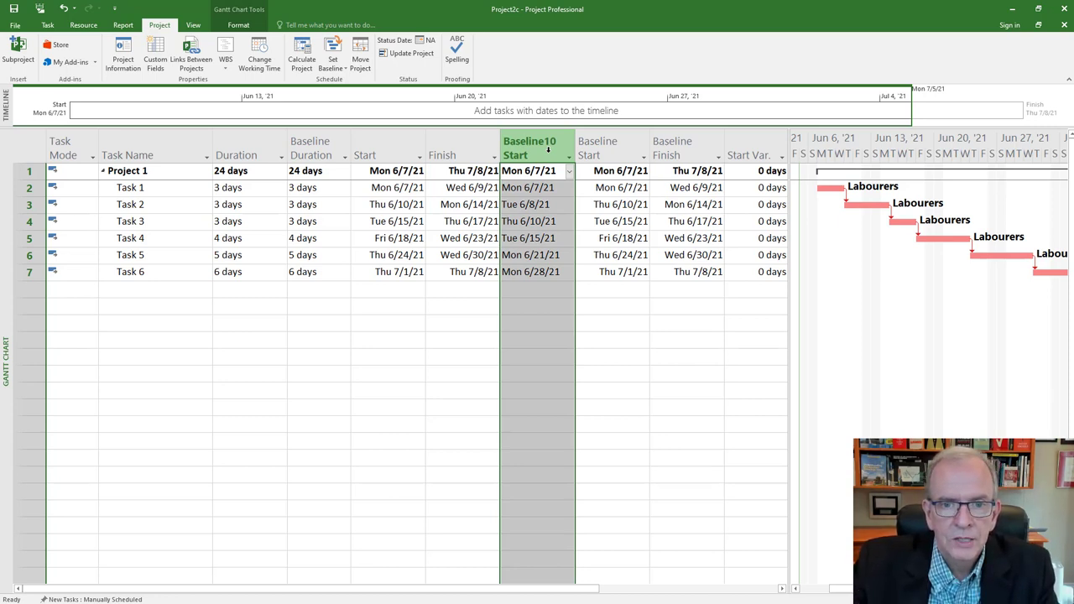
pyautogui.press('Delete')
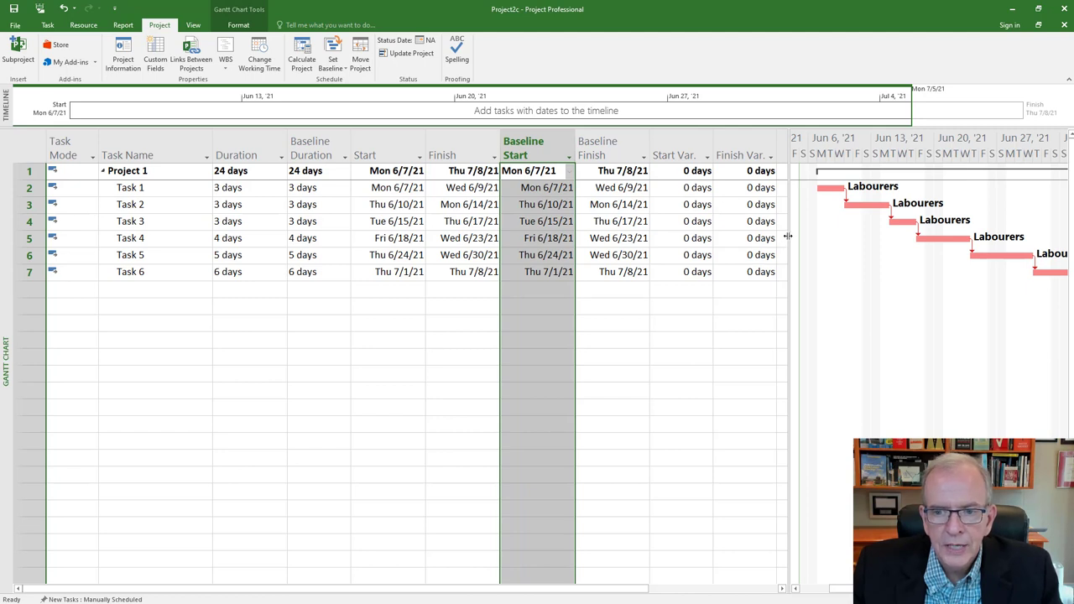
pyautogui.moveTo(788, 236); pyautogui.dragTo(777, 239)
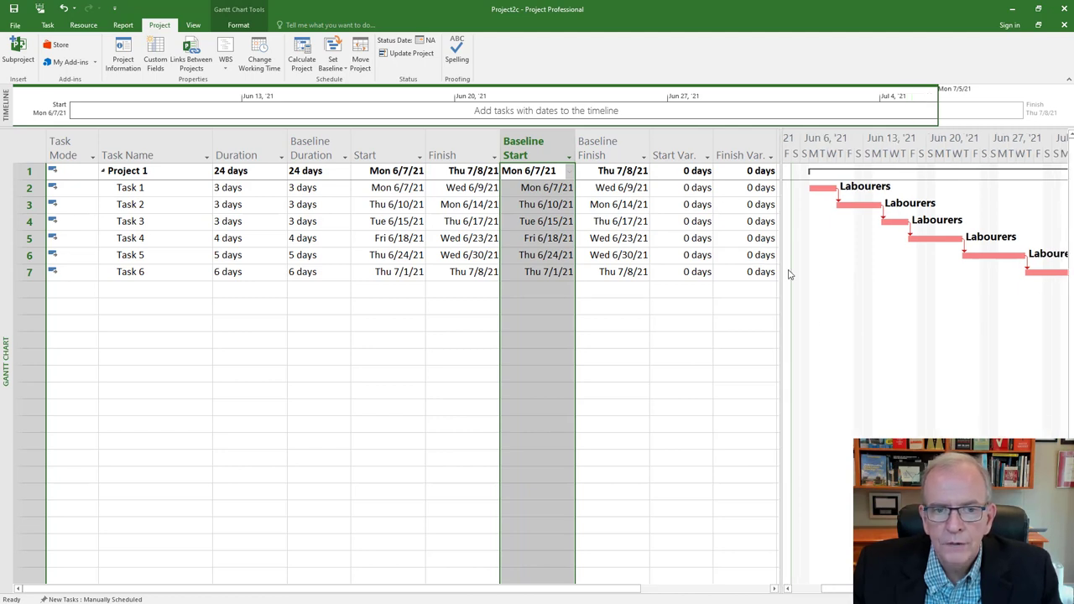
pyautogui.click(748, 345)
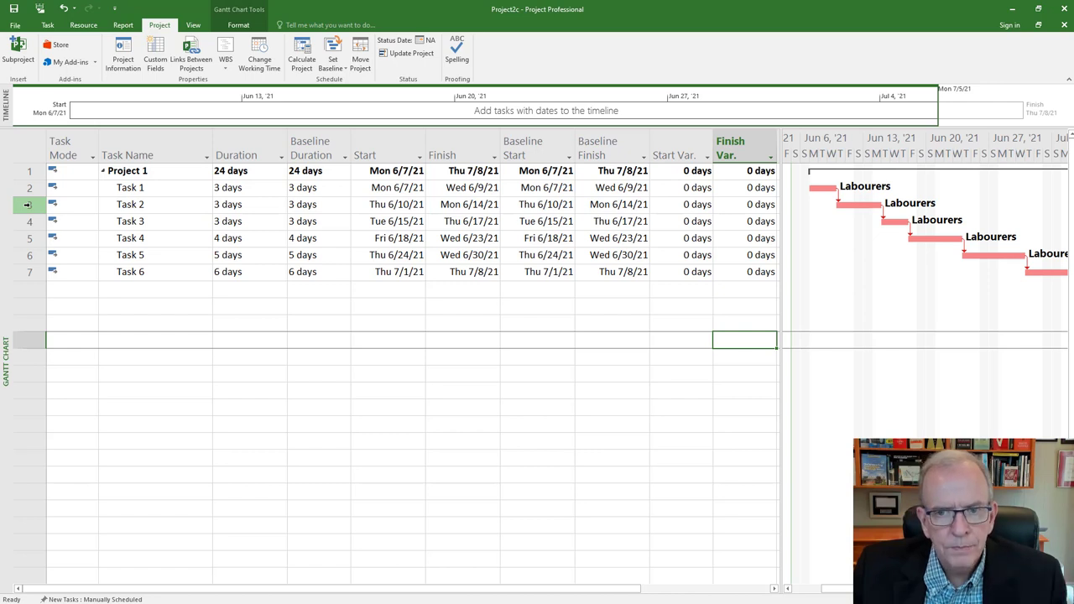
# Step: Set the durations of Task 1, Task 2 and Task 3 to 4 days each
pyautogui.click(228, 190)
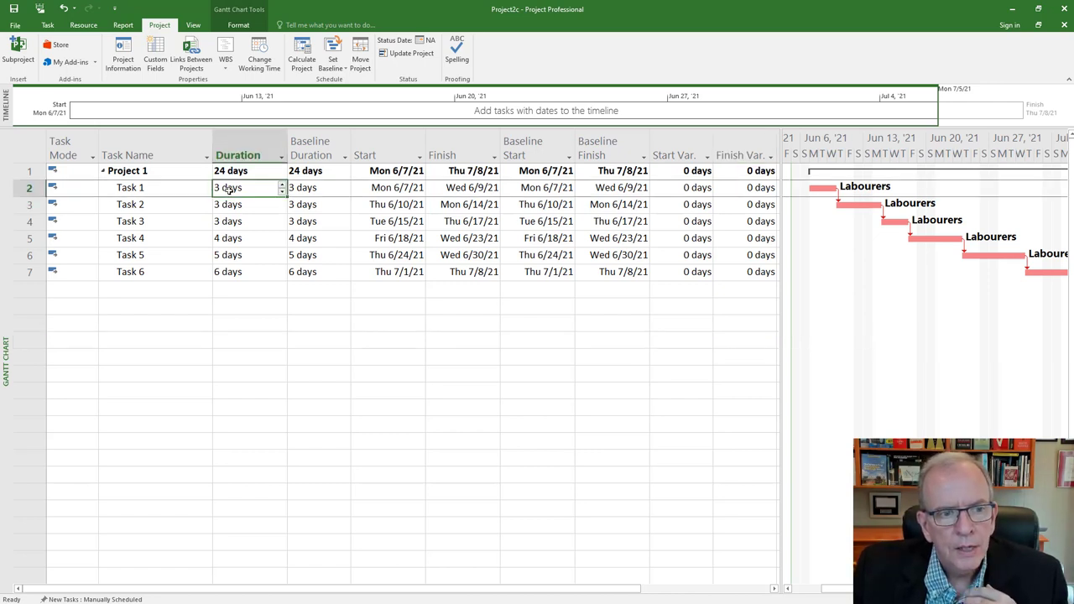
pyautogui.click(283, 185)
pyautogui.click(273, 206)
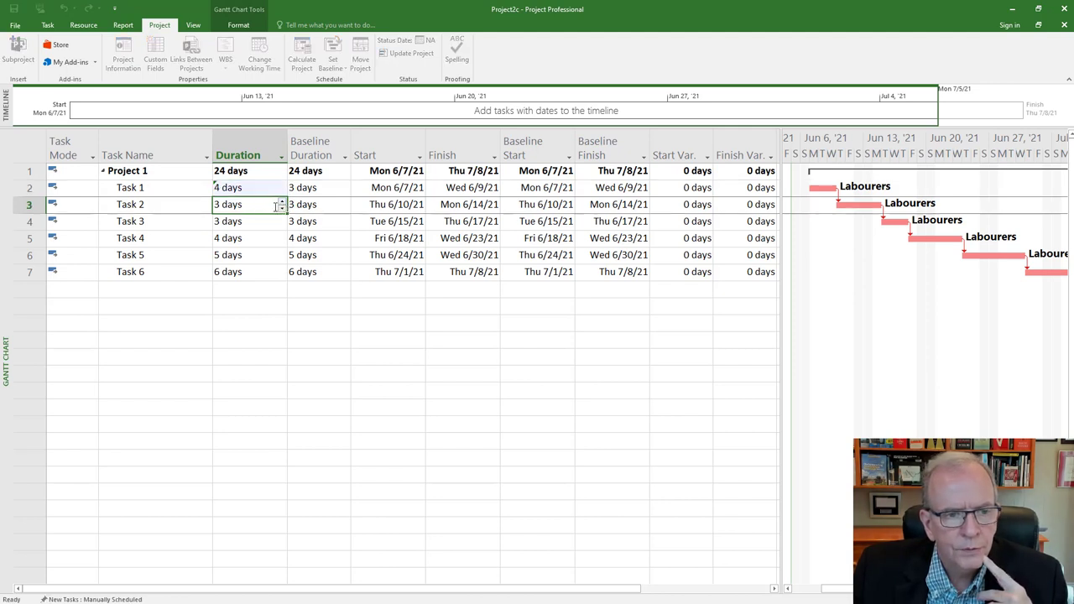
pyautogui.click(283, 201)
pyautogui.click(272, 224)
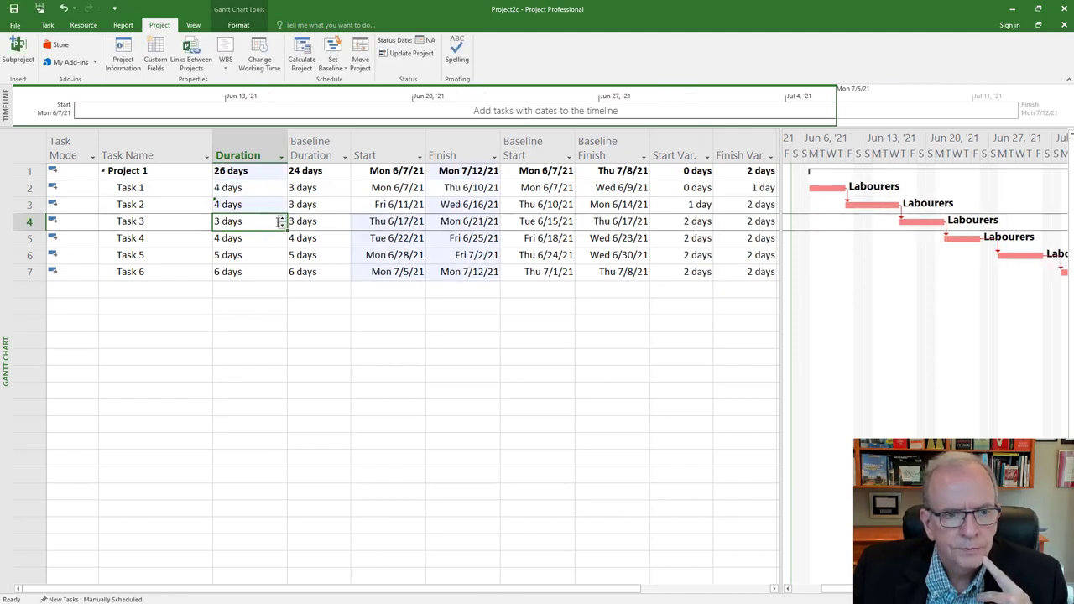
pyautogui.click(282, 218)
pyautogui.click(262, 316)
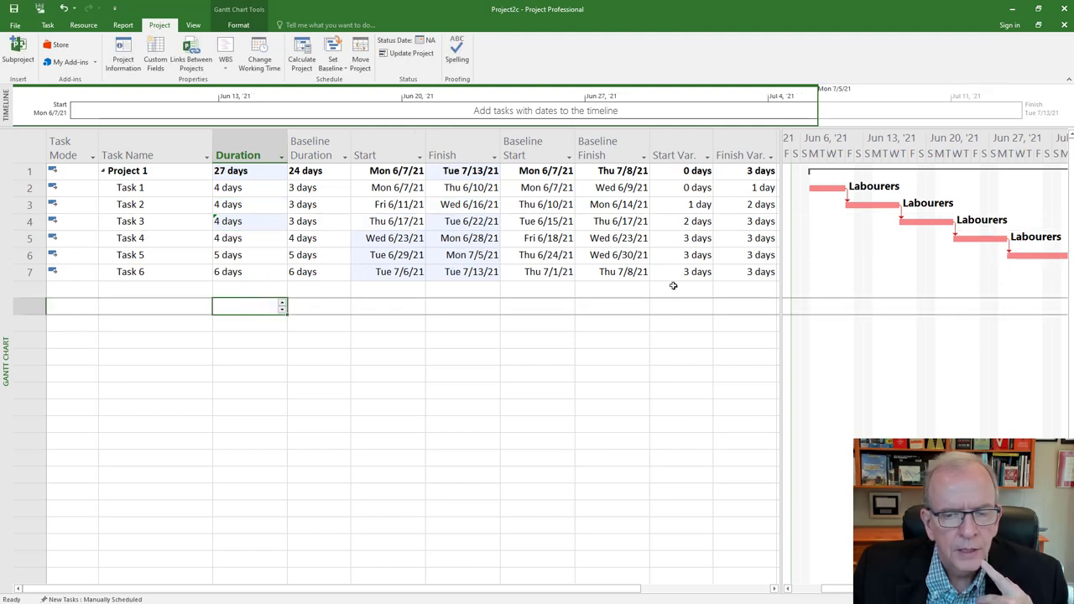
# Step: Save the current schedule of the entire project as Baseline 1
pyautogui.click(341, 72)
pyautogui.click(351, 81)
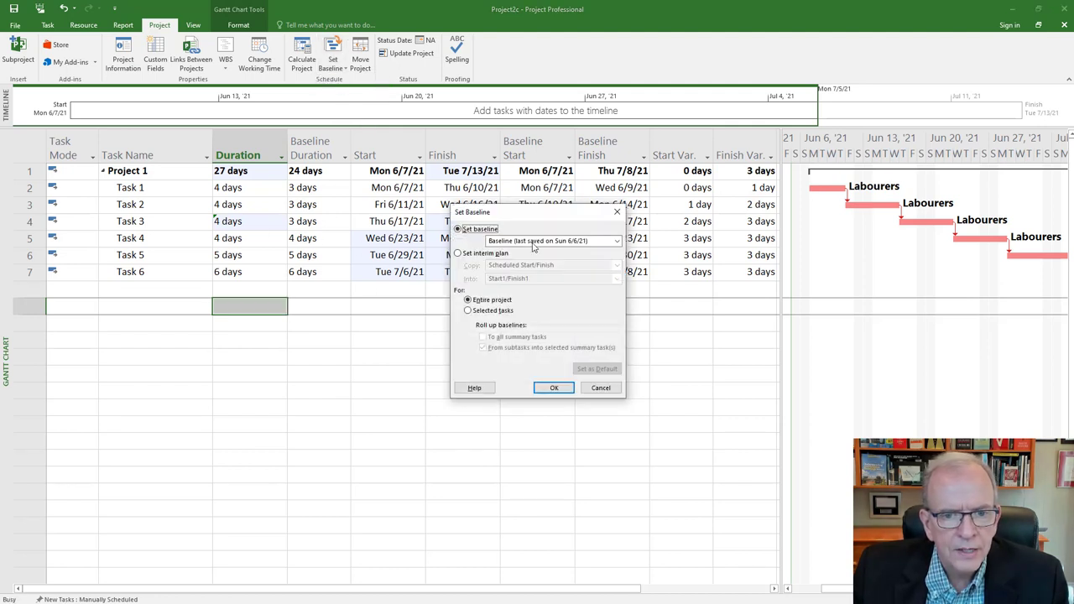
pyautogui.click(617, 241)
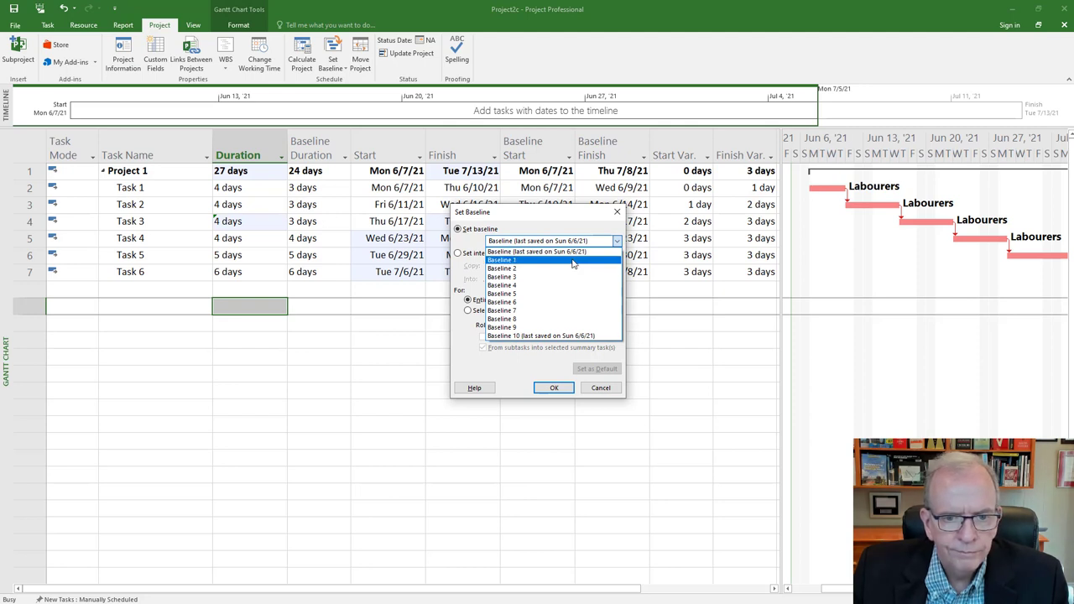
pyautogui.click(573, 261)
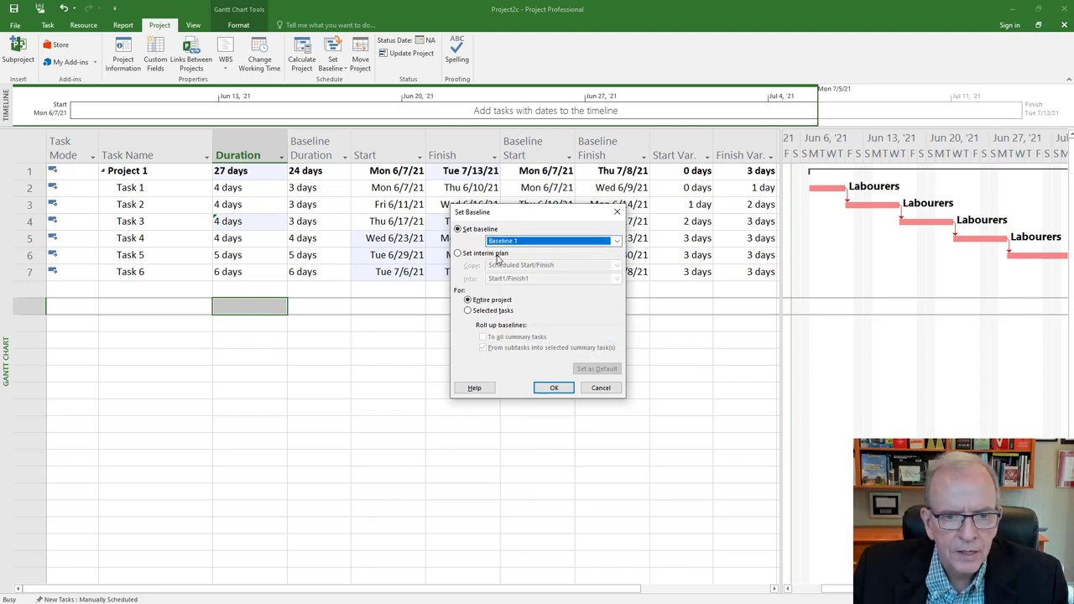
pyautogui.click(550, 389)
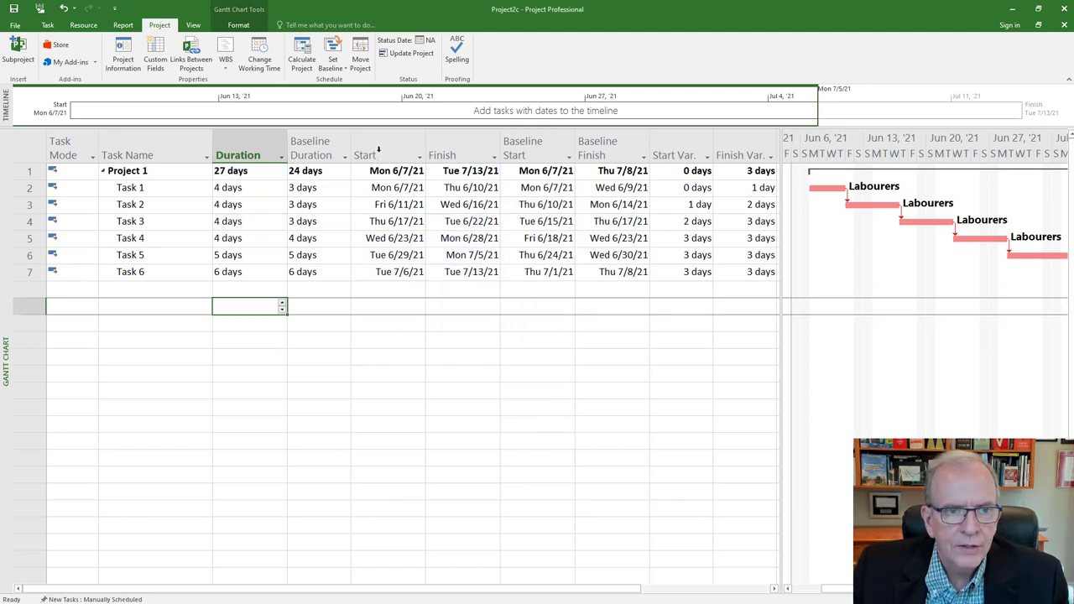
# Step: Check the list of saved baselines for the Baseline 1 entry, without setting another one
pyautogui.click(341, 68)
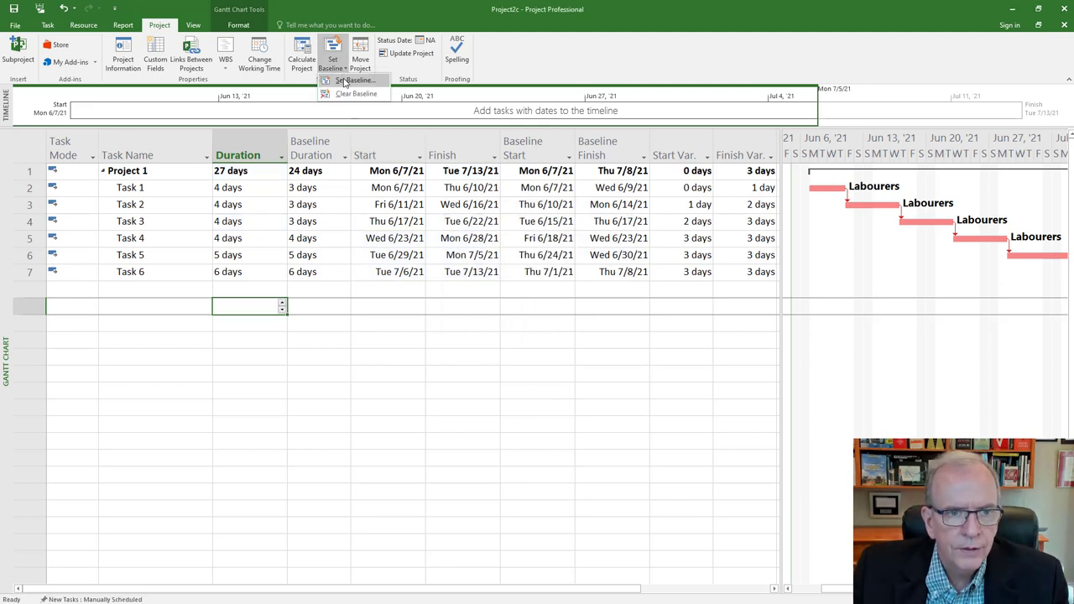
pyautogui.click(351, 80)
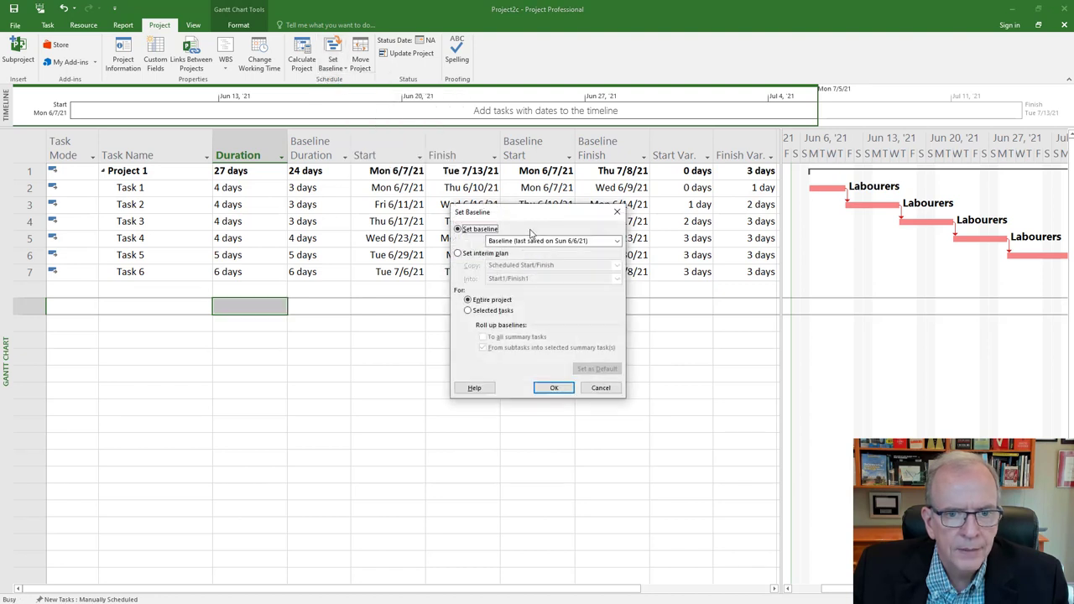
pyautogui.click(617, 242)
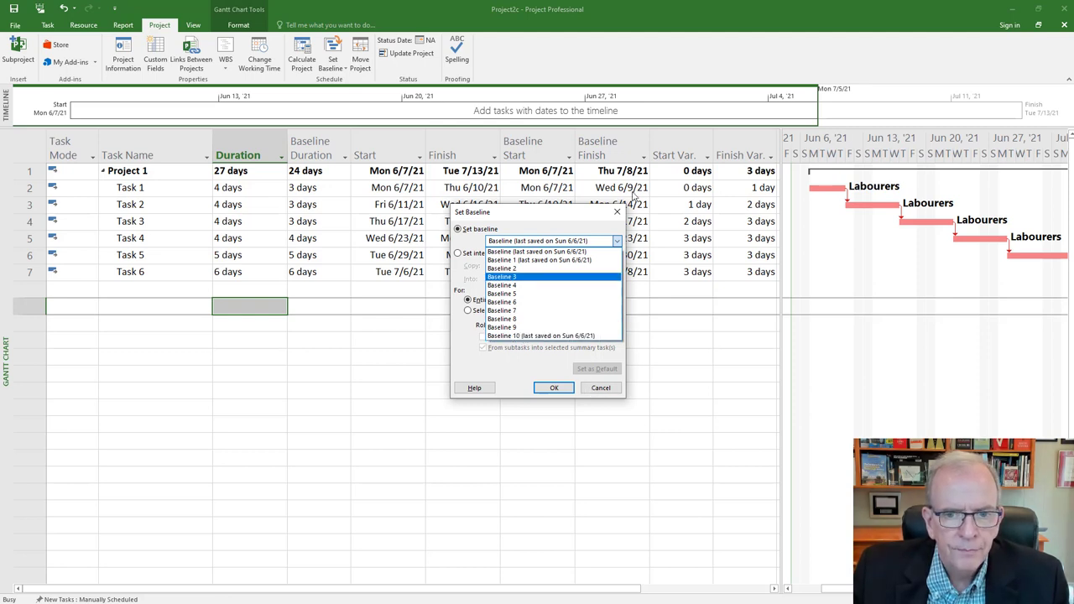
pyautogui.click(618, 214)
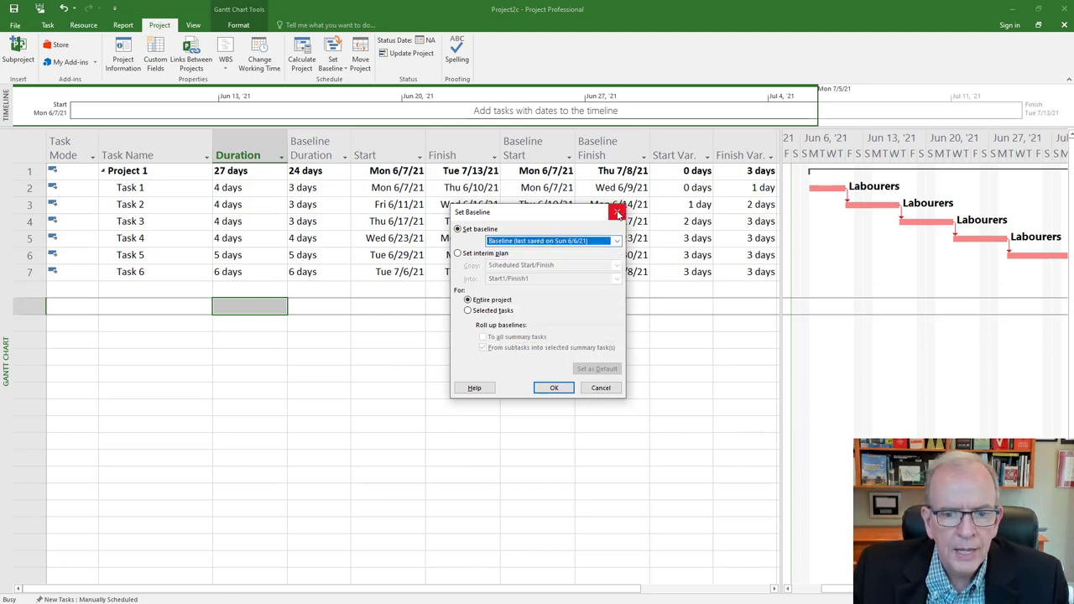
pyautogui.click(600, 388)
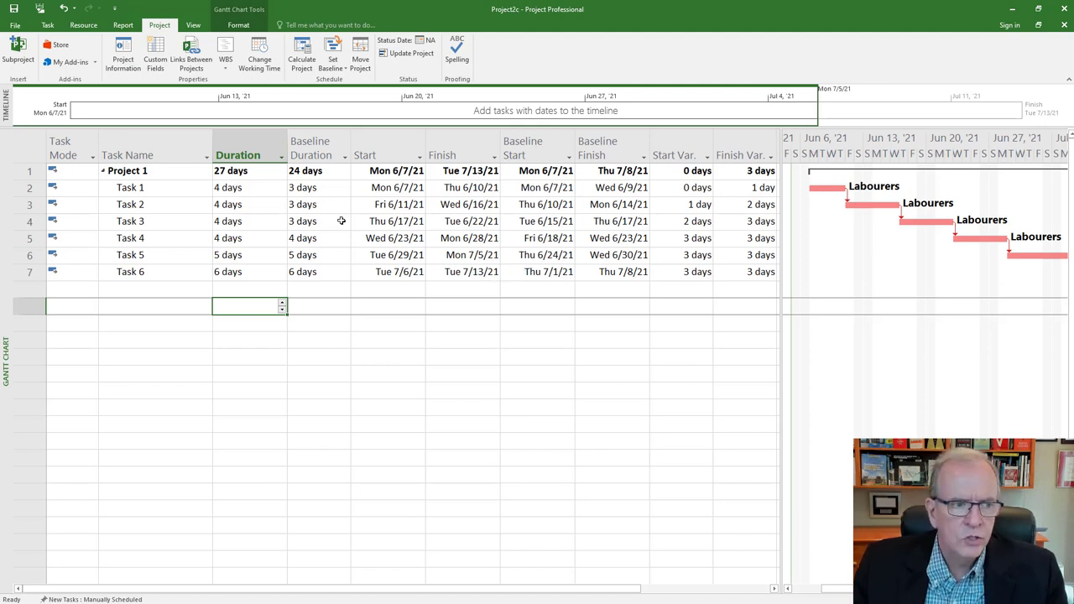
# Step: Switch to the Tracking Gantt view and inspect the baseline details of Task 2's bar
pyautogui.rightClick(3, 237)
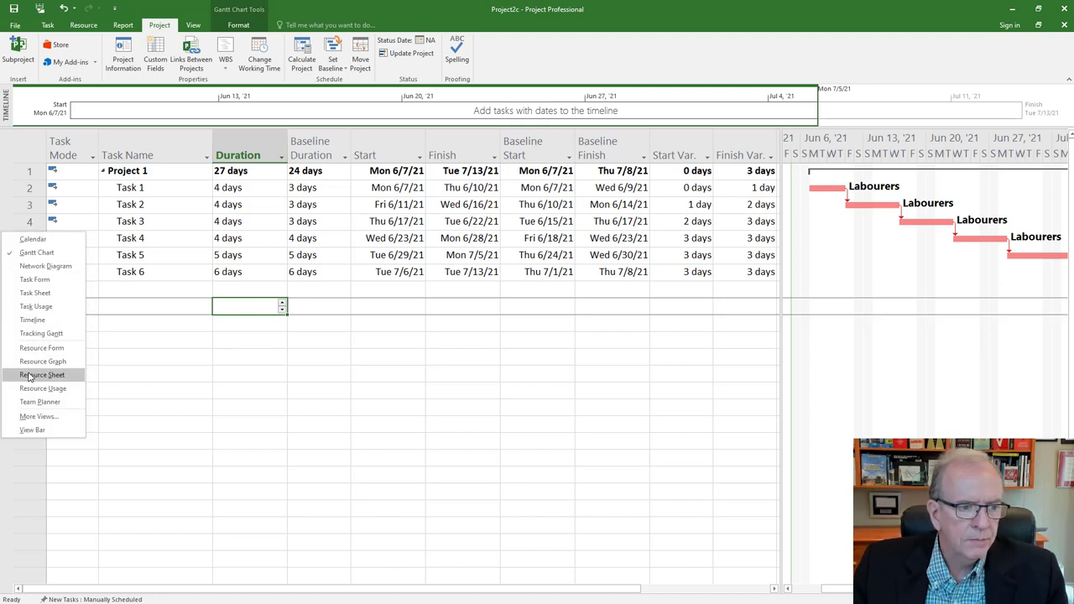
pyautogui.click(39, 334)
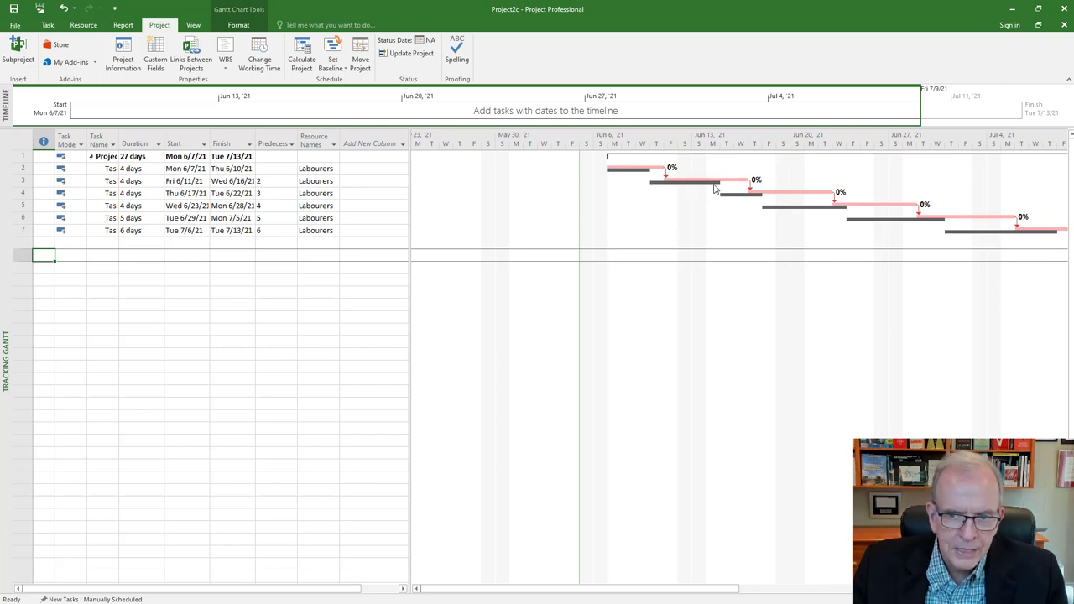
pyautogui.moveTo(663, 187)
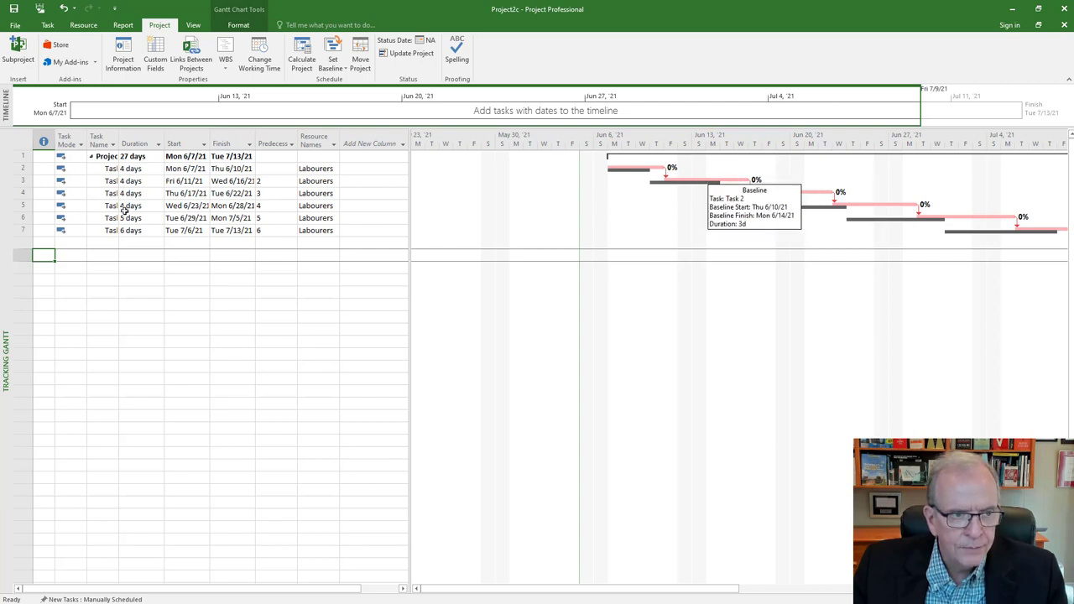
# Step: Insert a Baseline Duration column before the Start column in the Tracking Gantt table
pyautogui.click(137, 143)
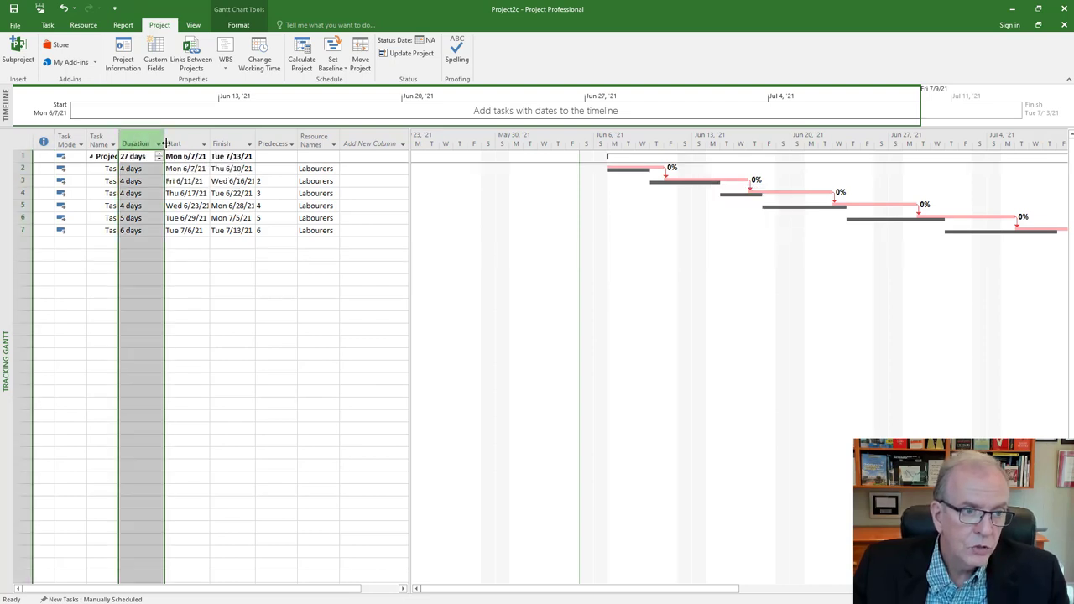
pyautogui.click(179, 138)
pyautogui.rightClick(180, 140)
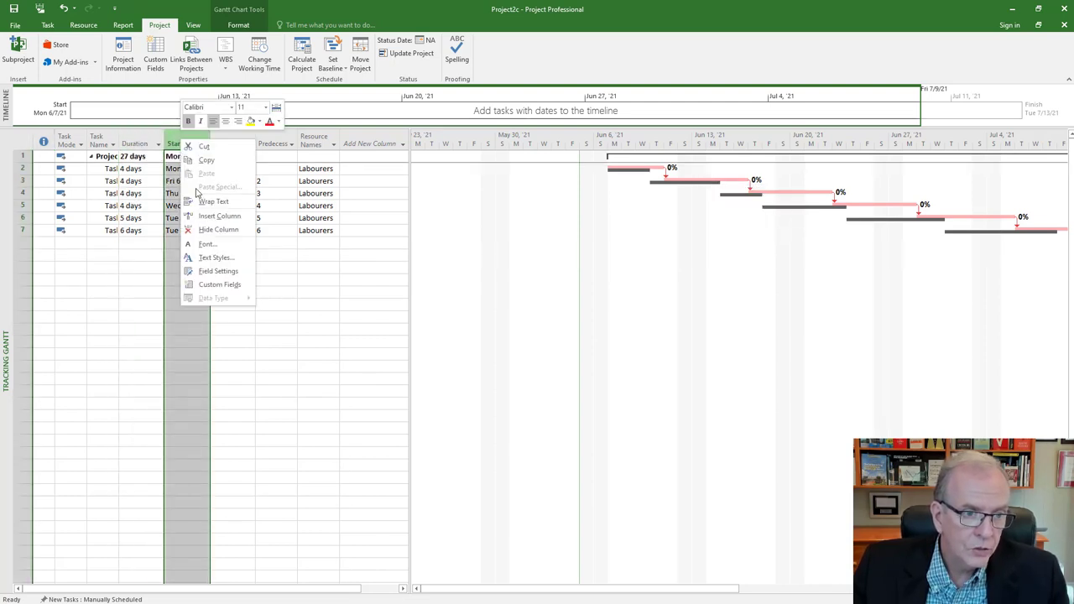
pyautogui.click(219, 217)
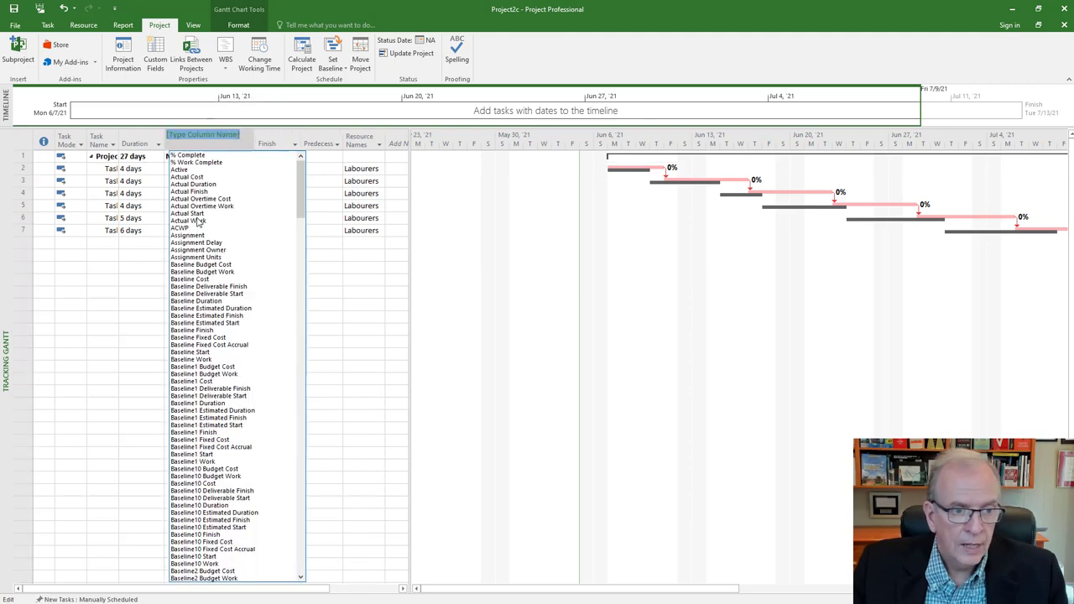
pyautogui.write('baseline Budget Cost')
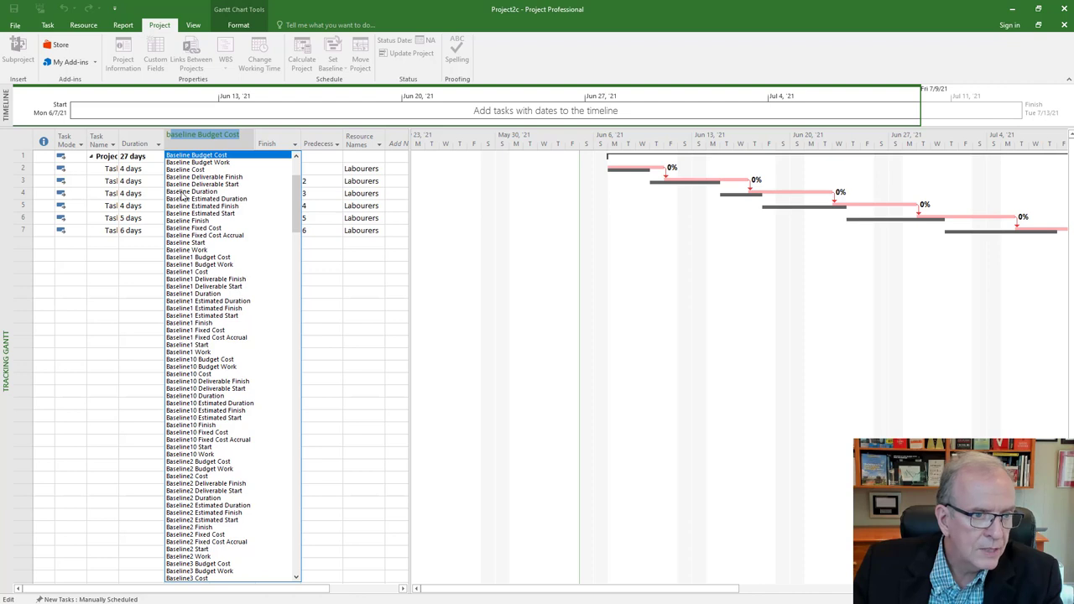
pyautogui.click(182, 192)
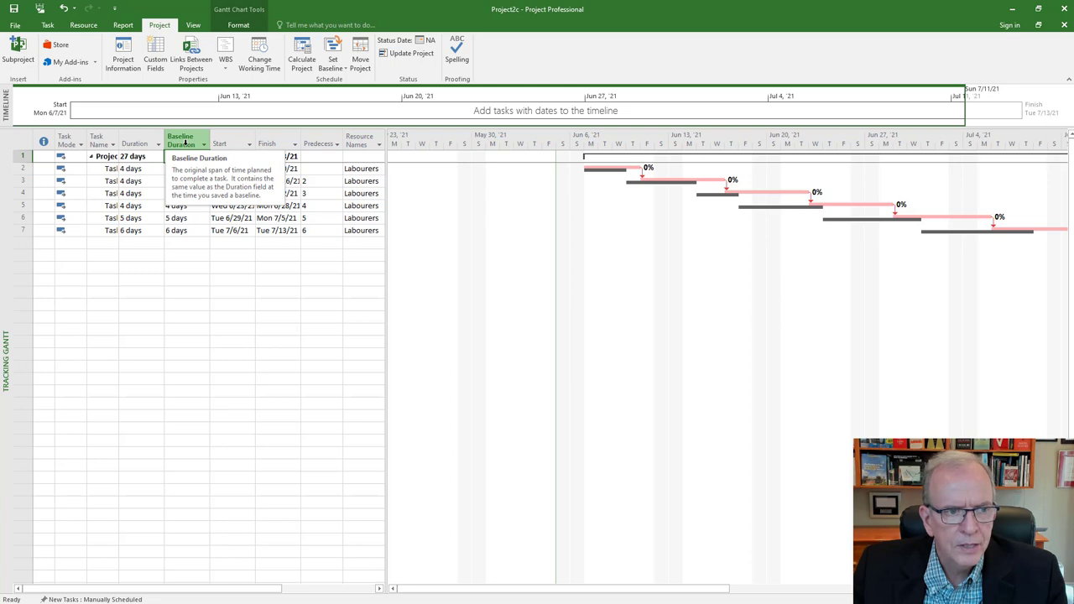
pyautogui.click(166, 279)
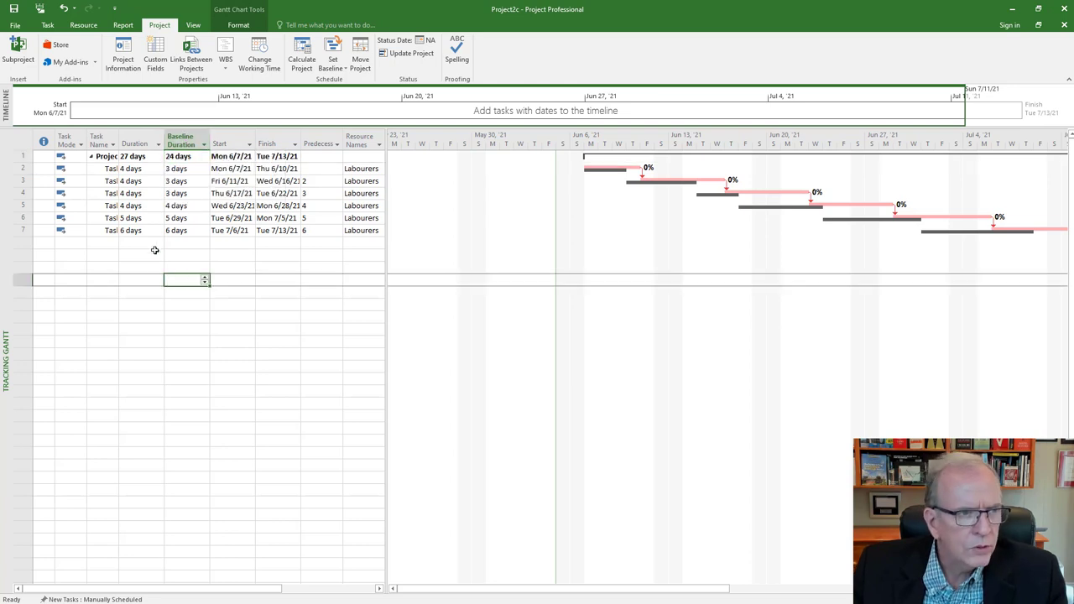
# Step: Switch from Tracking Gantt to the Multiple Baselines Gantt view
pyautogui.click(237, 27)
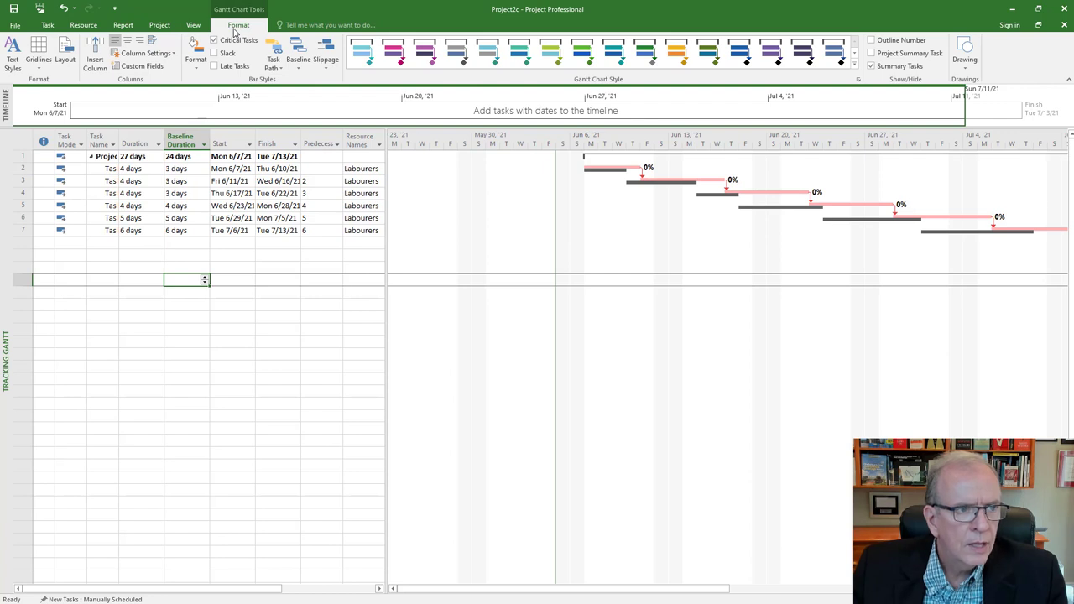
pyautogui.click(193, 26)
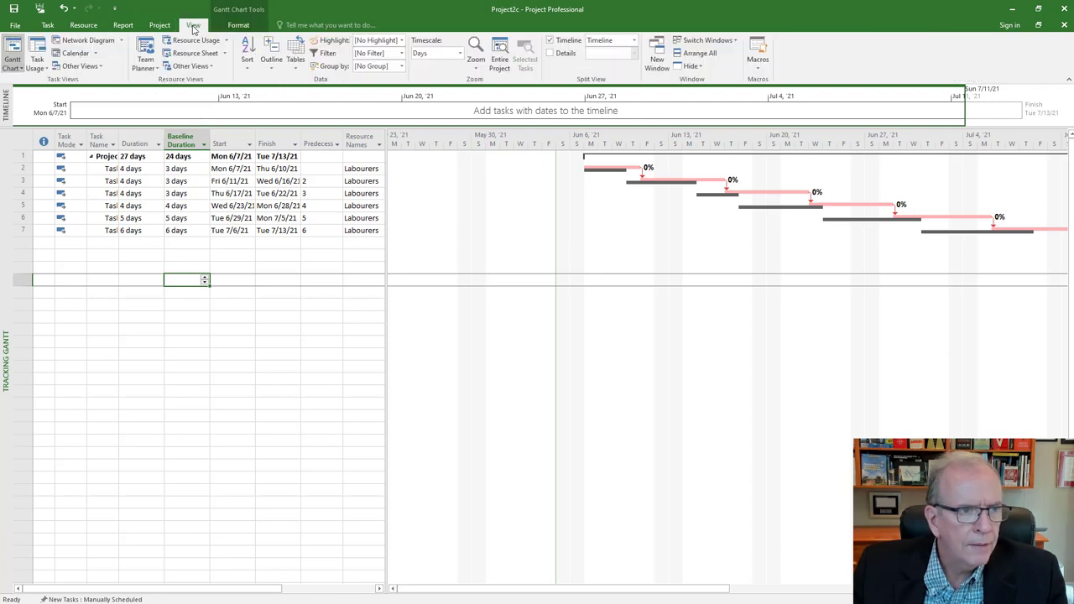
pyautogui.click(22, 71)
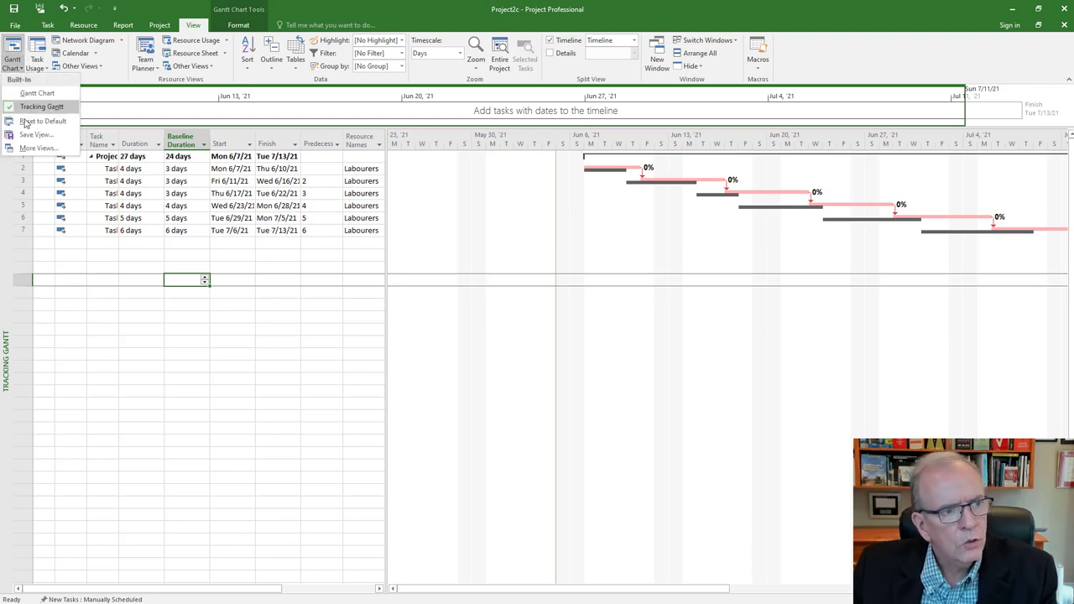
pyautogui.click(38, 148)
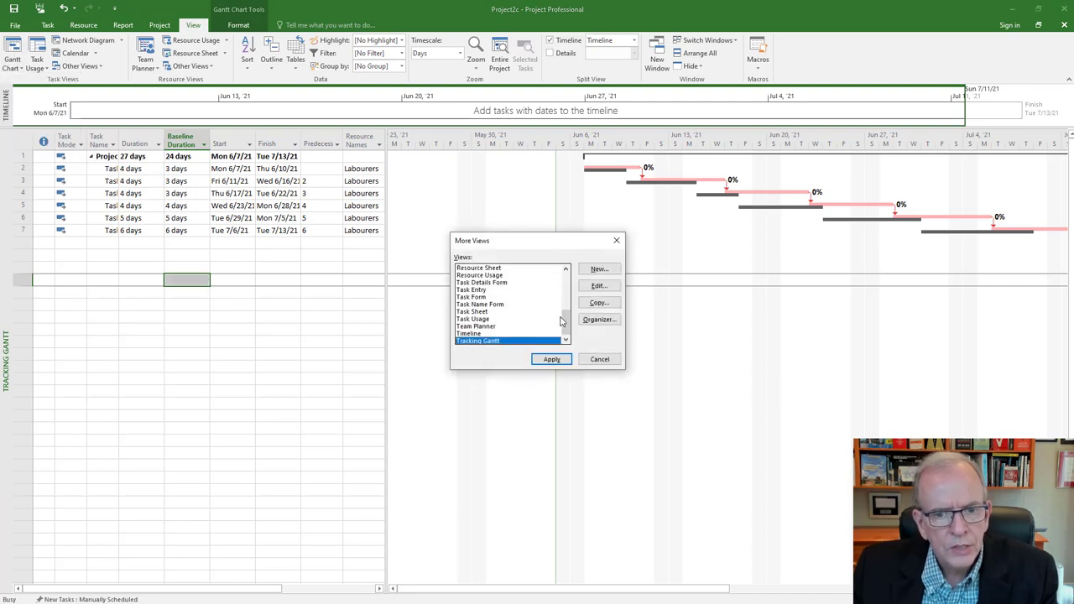
pyautogui.moveTo(566, 319); pyautogui.dragTo(573, 299)
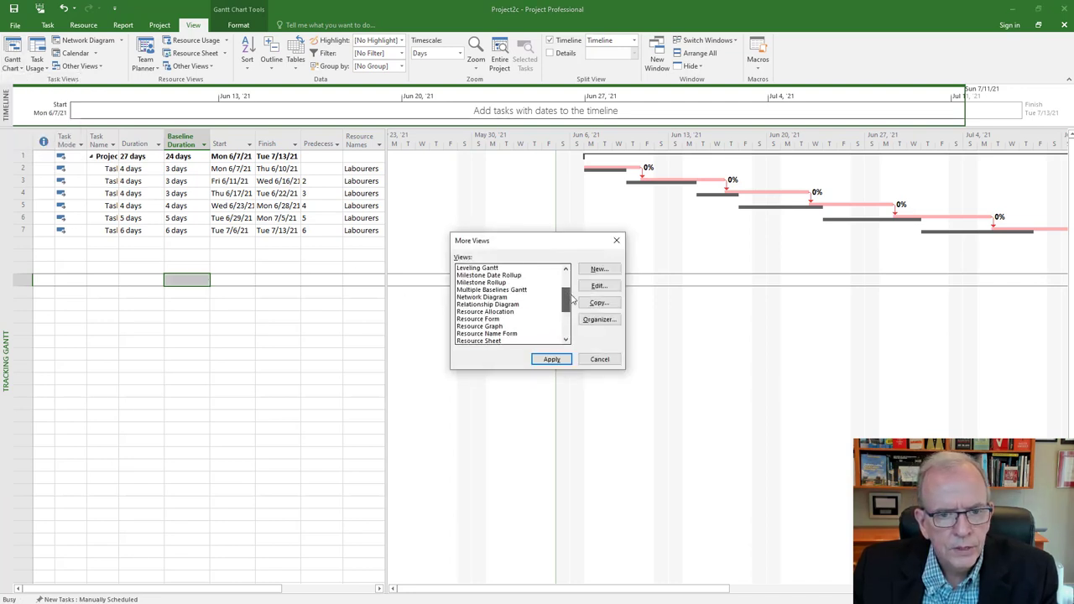
pyautogui.click(491, 290)
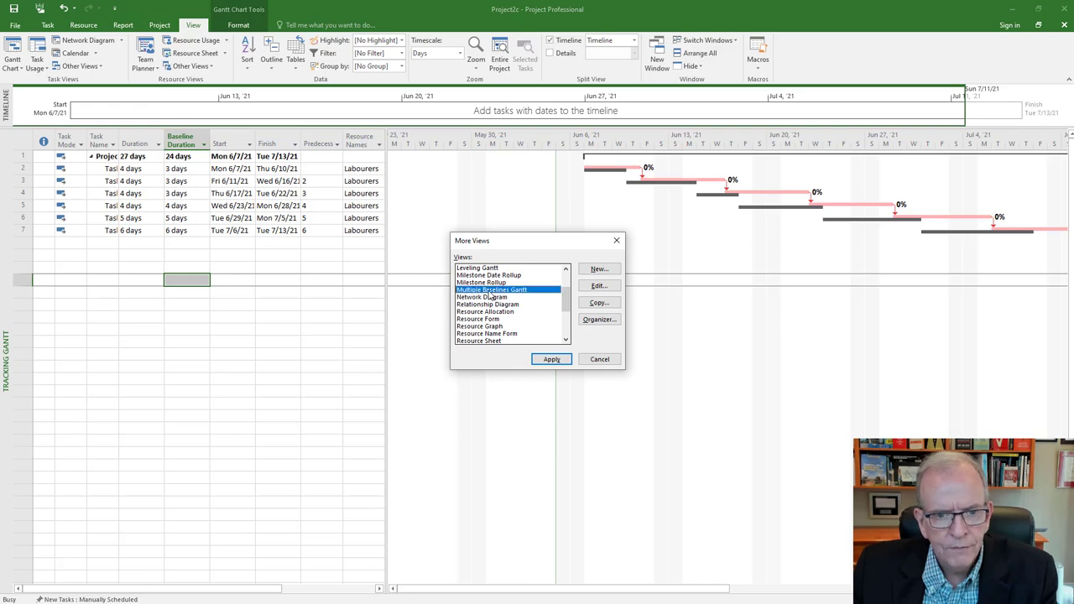
pyautogui.click(551, 359)
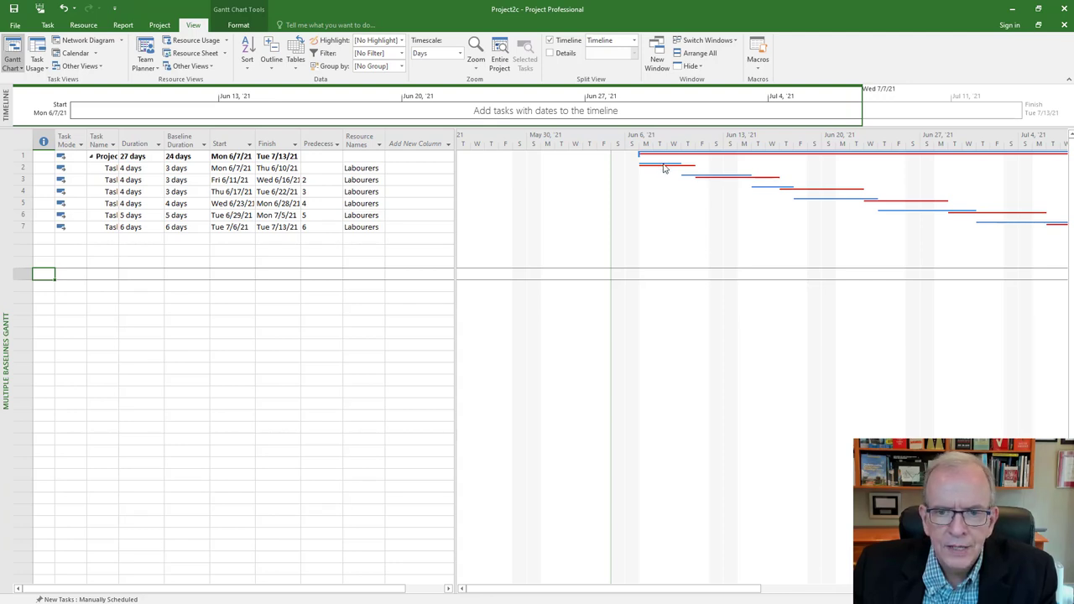
# Step: Inspect the Baseline details of Task 1's bar, the task durations, and the Baseline1 details of Task 3's bar
pyautogui.moveTo(664, 169)
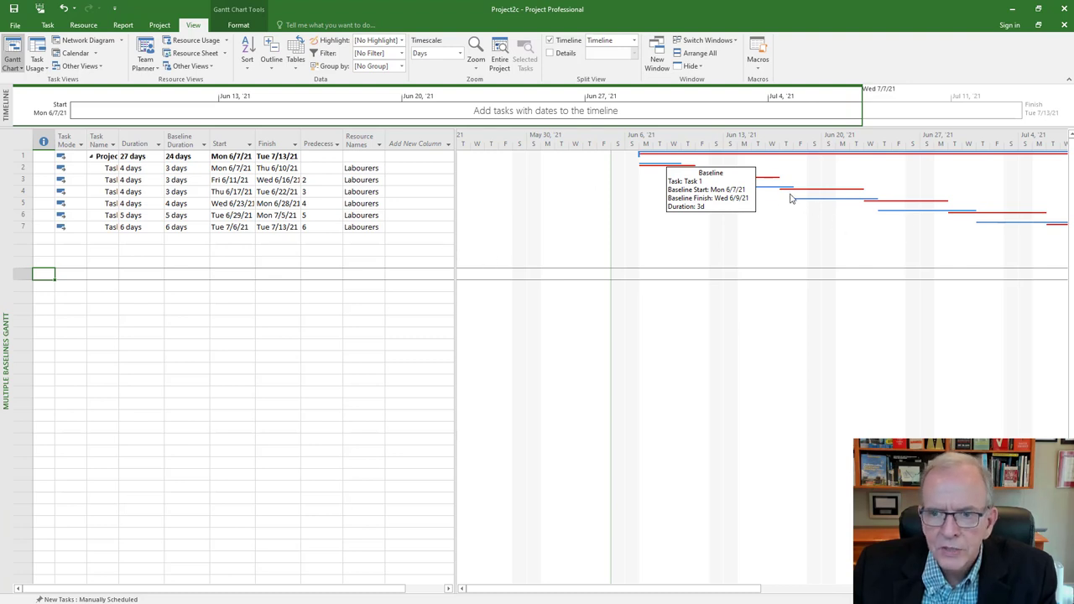
pyautogui.click(319, 263)
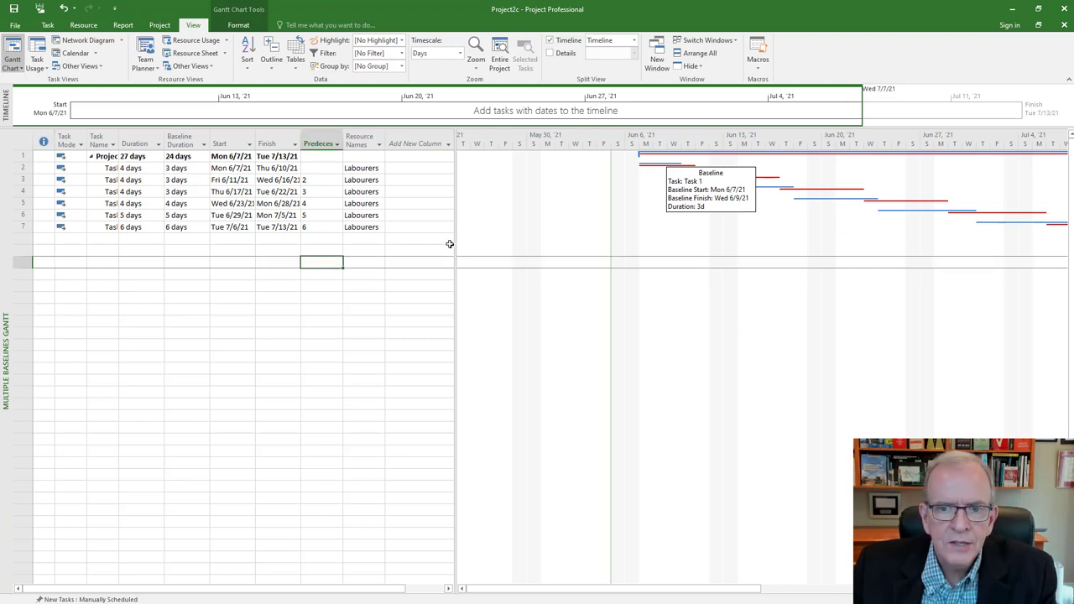
pyautogui.click(134, 216)
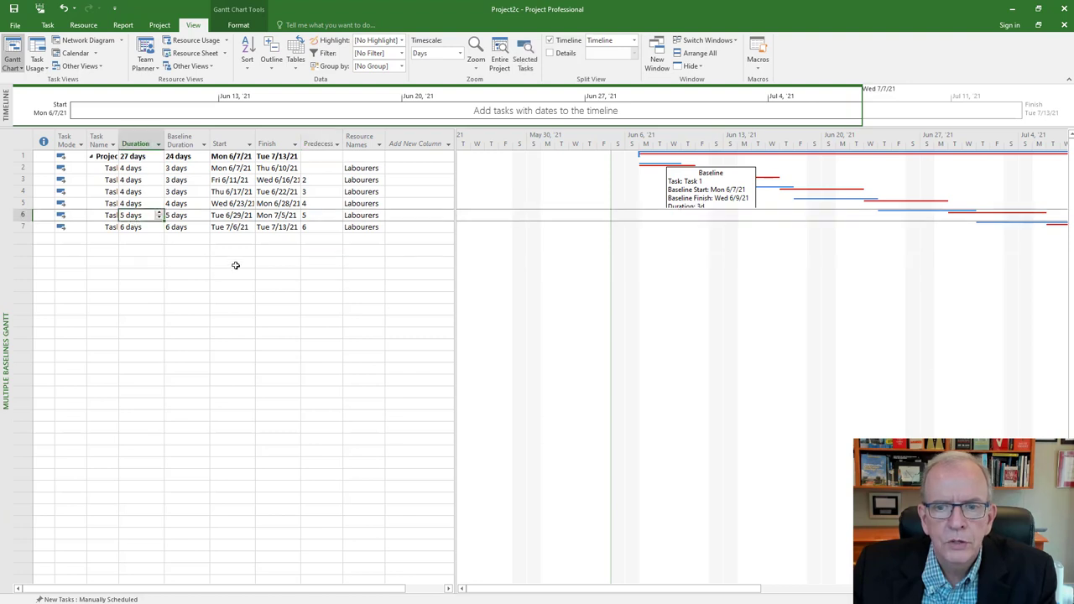
pyautogui.click(146, 203)
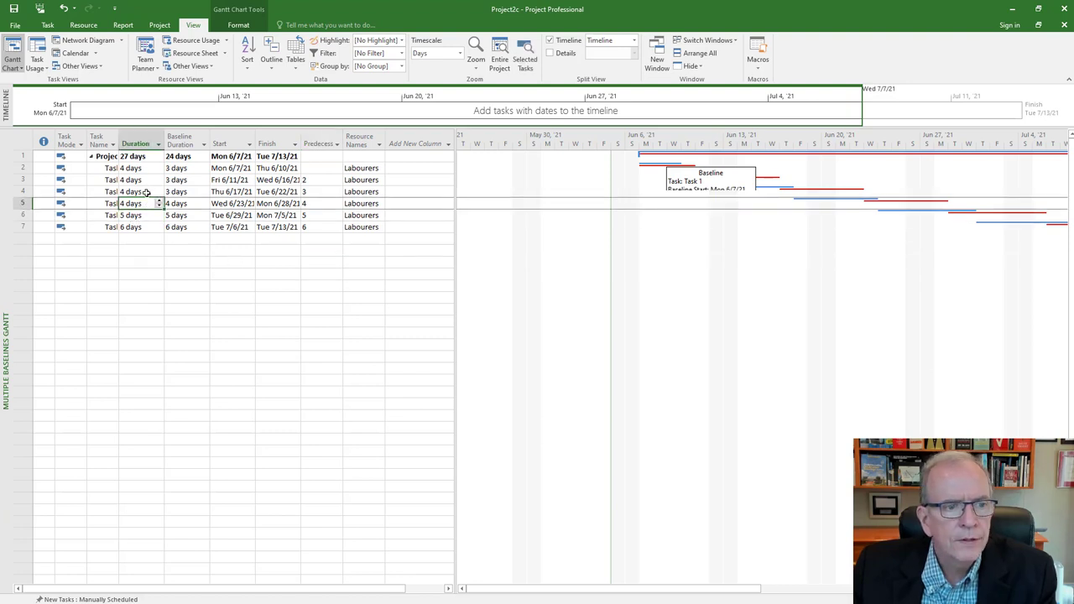
pyautogui.click(146, 191)
pyautogui.click(147, 179)
pyautogui.click(148, 169)
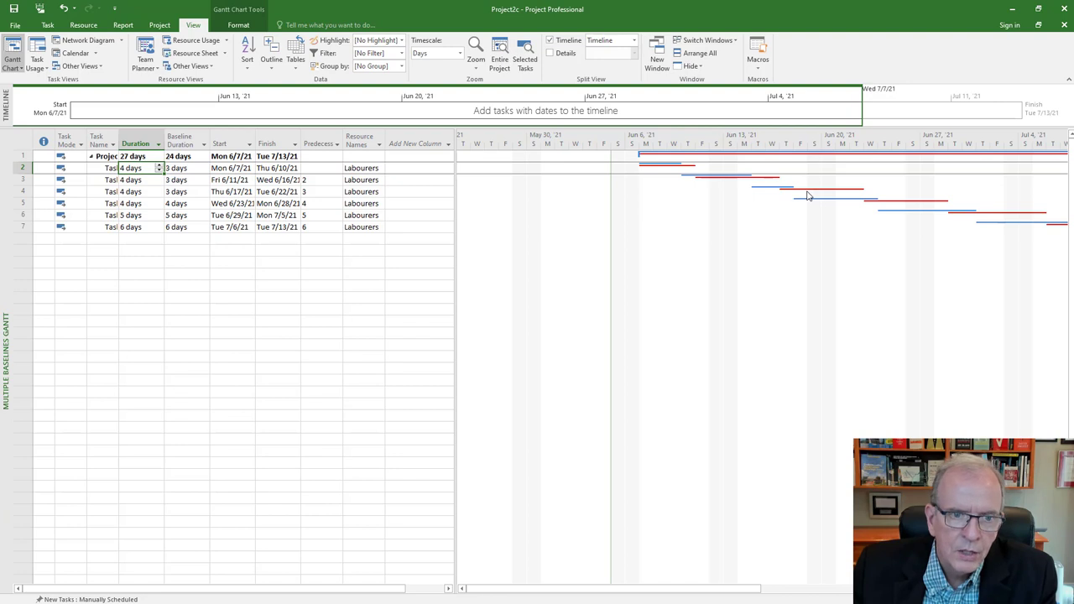
pyautogui.moveTo(867, 198)
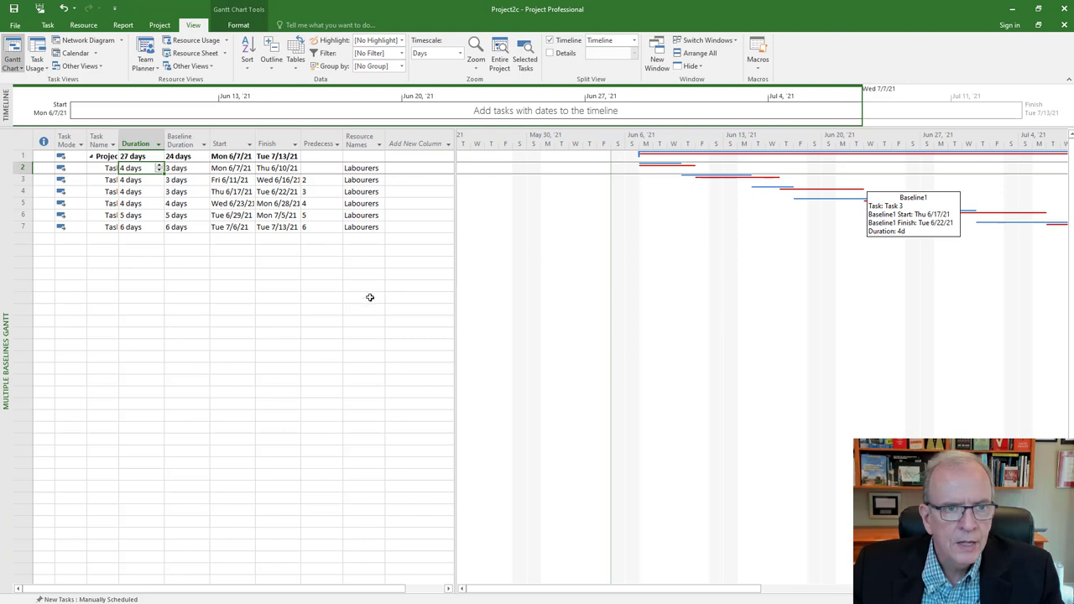
# Step: Switch to the Gantt Chart view and insert a new task directly above Task 2
pyautogui.click(13, 66)
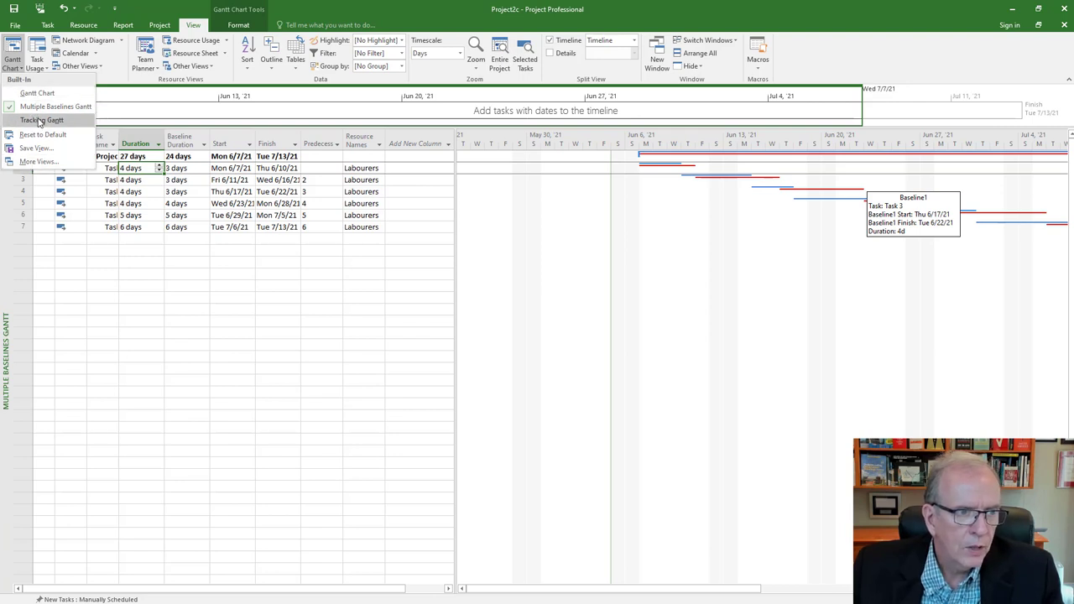
pyautogui.click(38, 93)
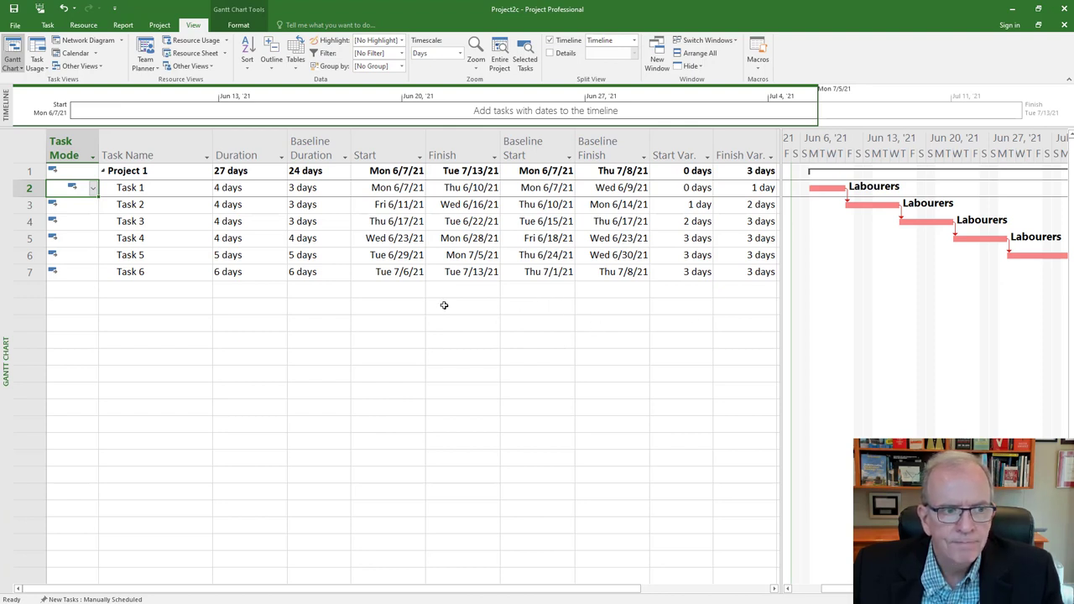
pyautogui.click(28, 204)
pyautogui.rightClick(30, 207)
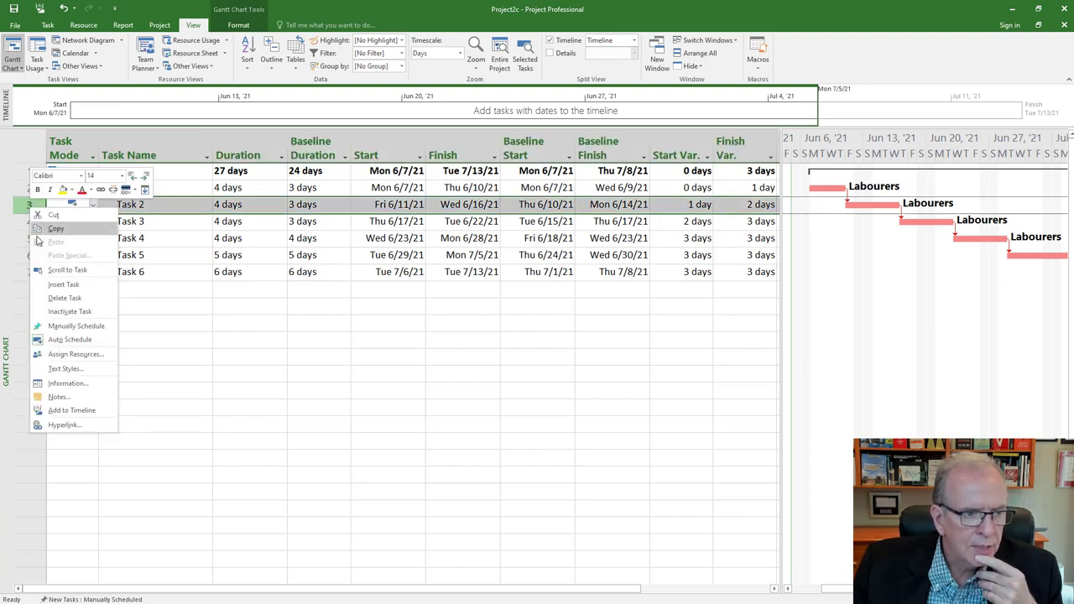
pyautogui.click(59, 285)
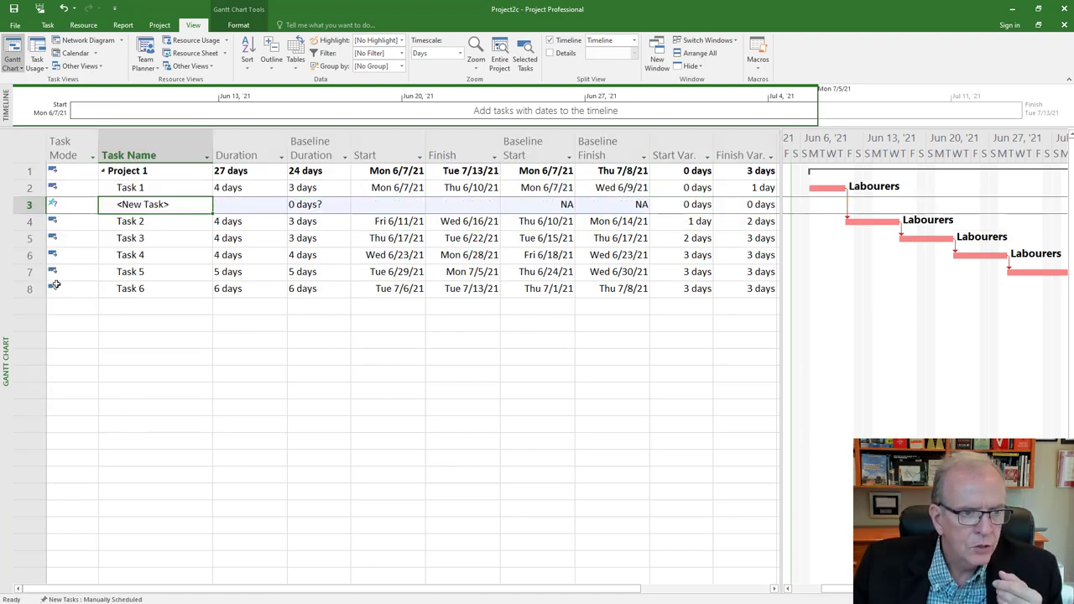
# Step: Set the inserted task's mode to Auto Scheduled and make Auto Scheduled the default for new tasks
pyautogui.click(93, 208)
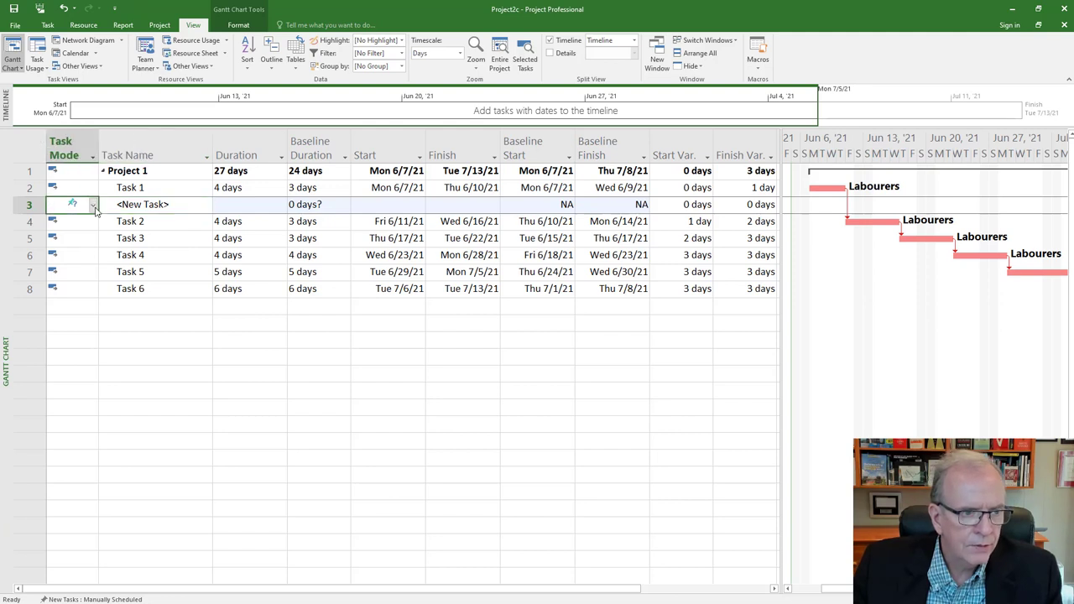
pyautogui.click(93, 207)
pyautogui.click(84, 227)
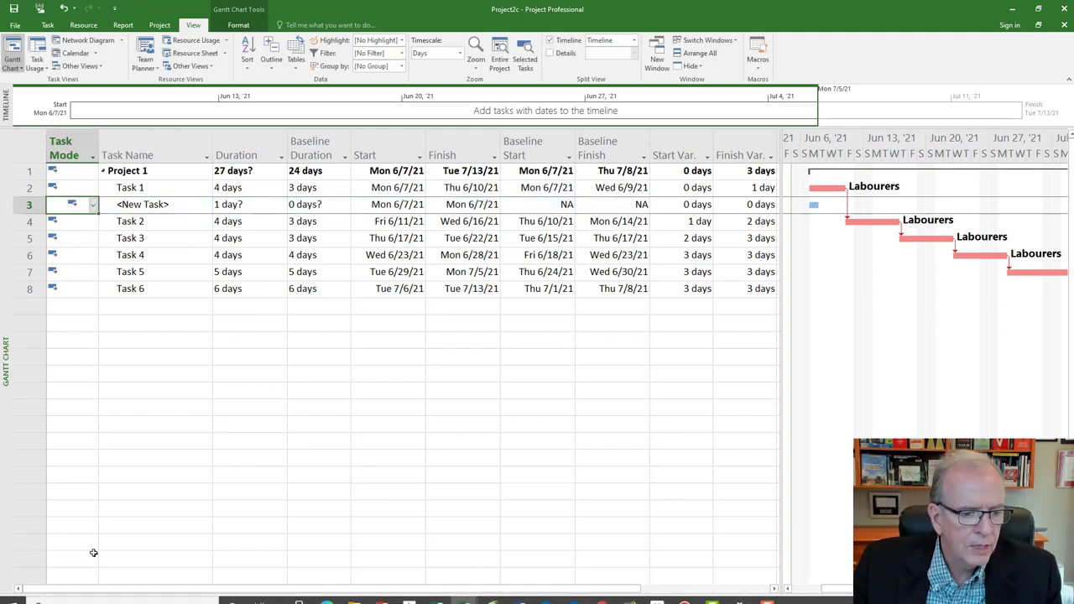
pyautogui.click(90, 599)
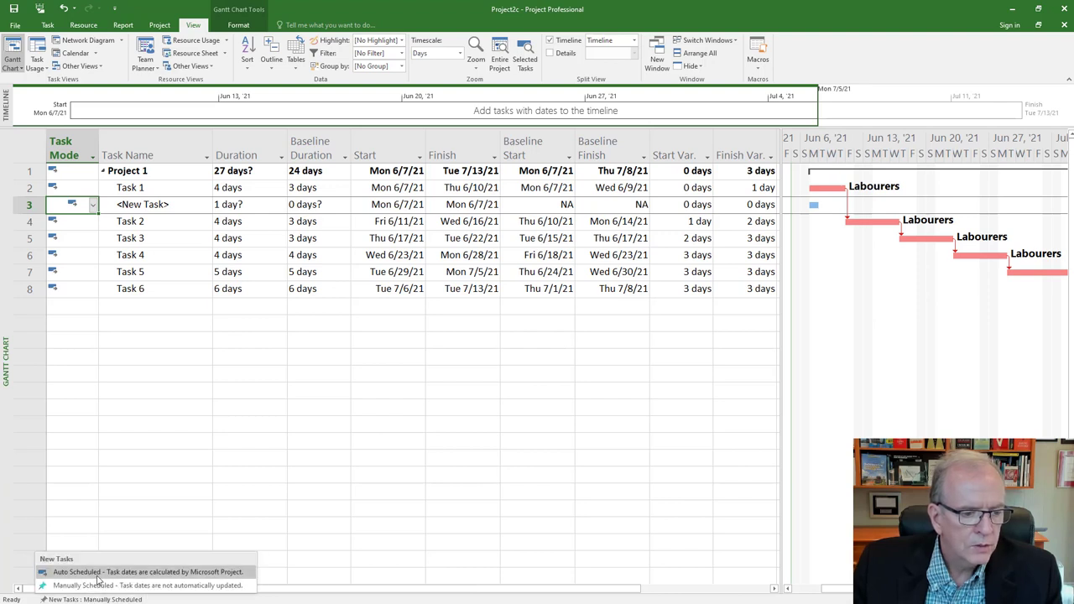
pyautogui.click(103, 564)
pyautogui.click(162, 442)
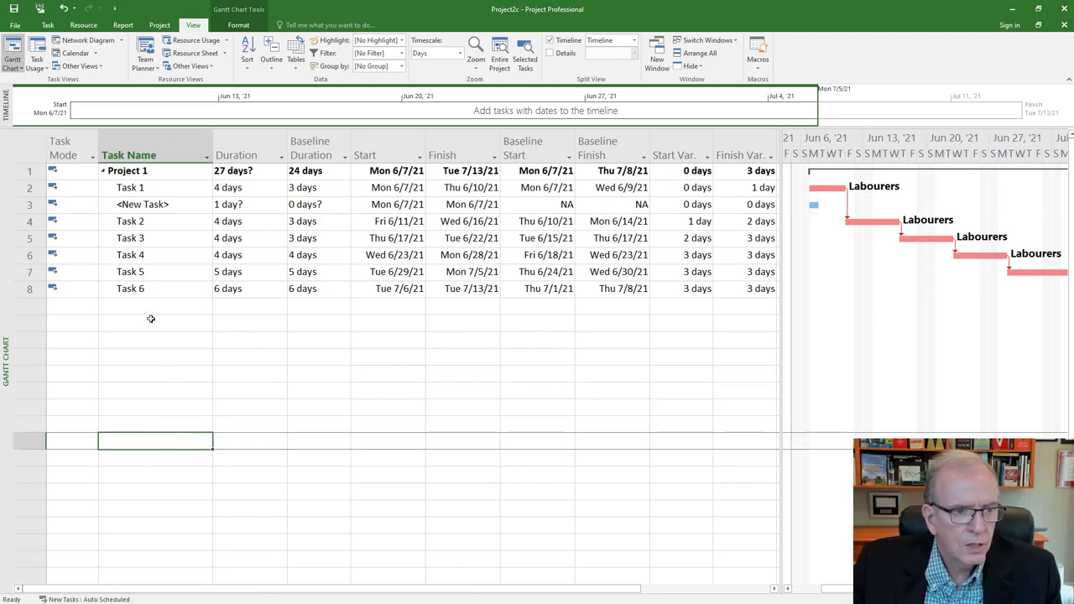
# Step: Name the new task between Task 1 and Task 2 "CO number 1"
pyautogui.click(189, 205)
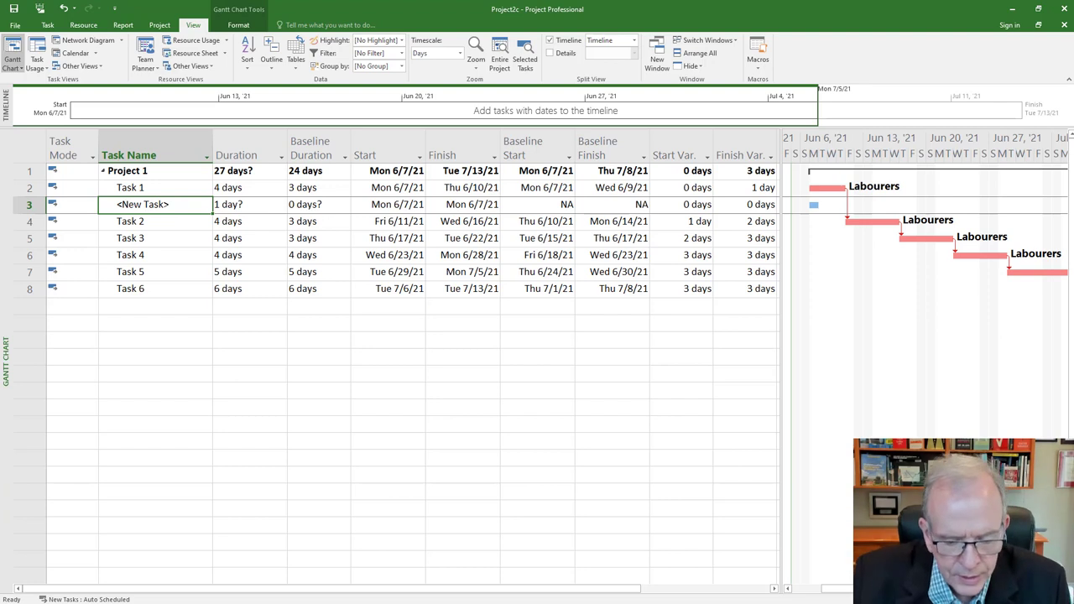
pyautogui.write('CO')
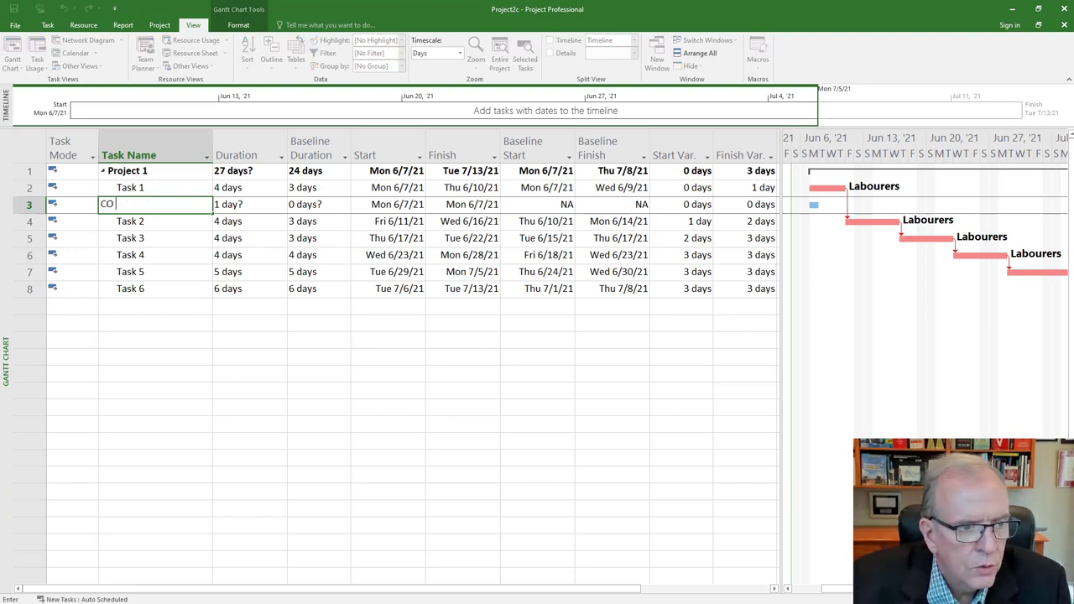
pyautogui.write(' number 1')
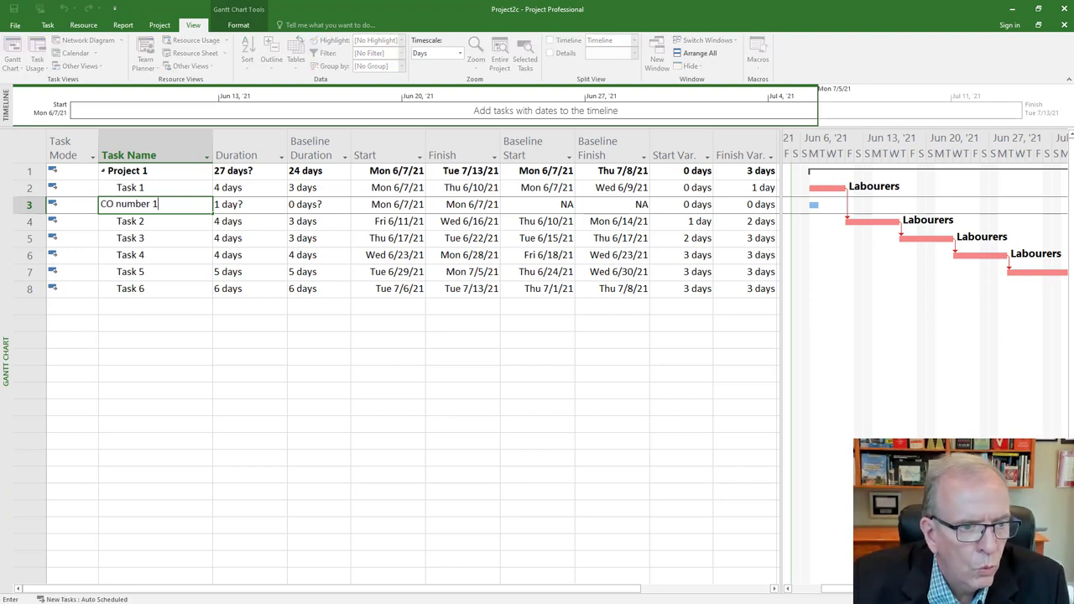
pyautogui.press('Return')
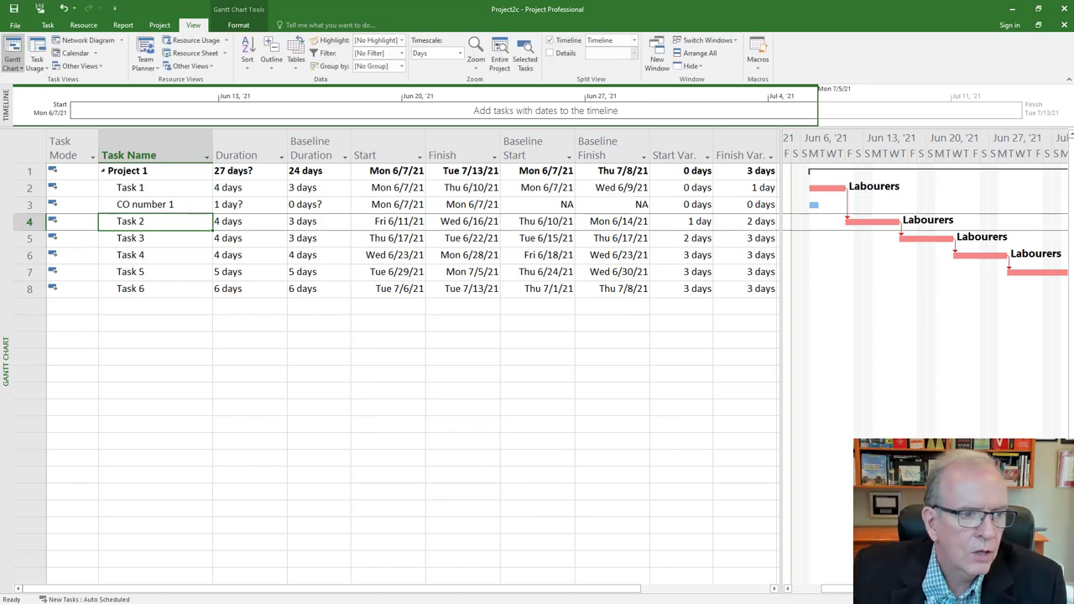
# Step: Insert a new task above Task 3 and name it "Task 2B"
pyautogui.click(28, 239)
pyautogui.rightClick(31, 240)
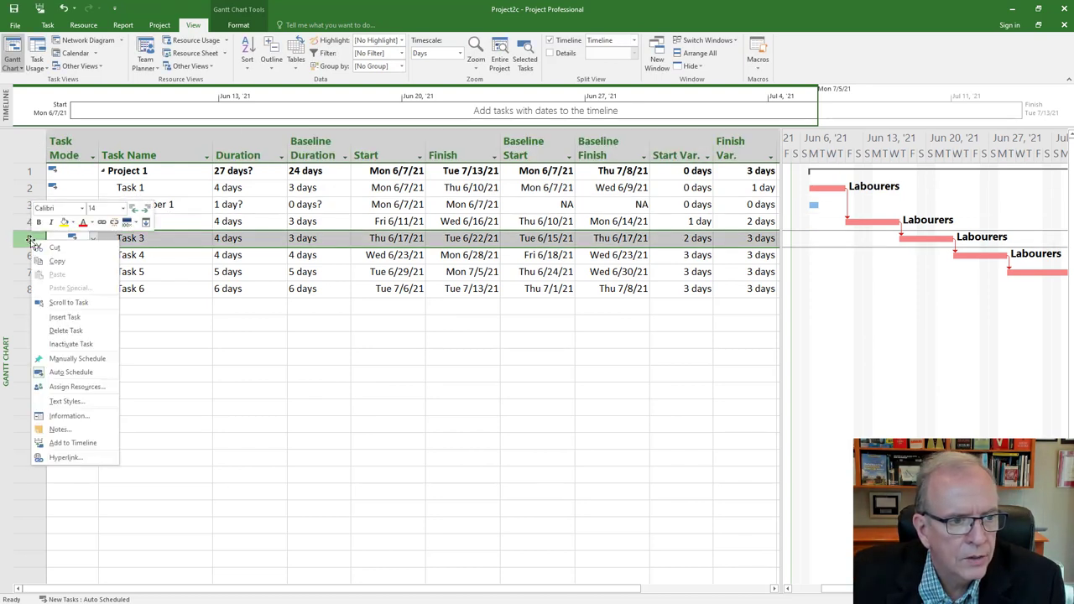
pyautogui.click(63, 317)
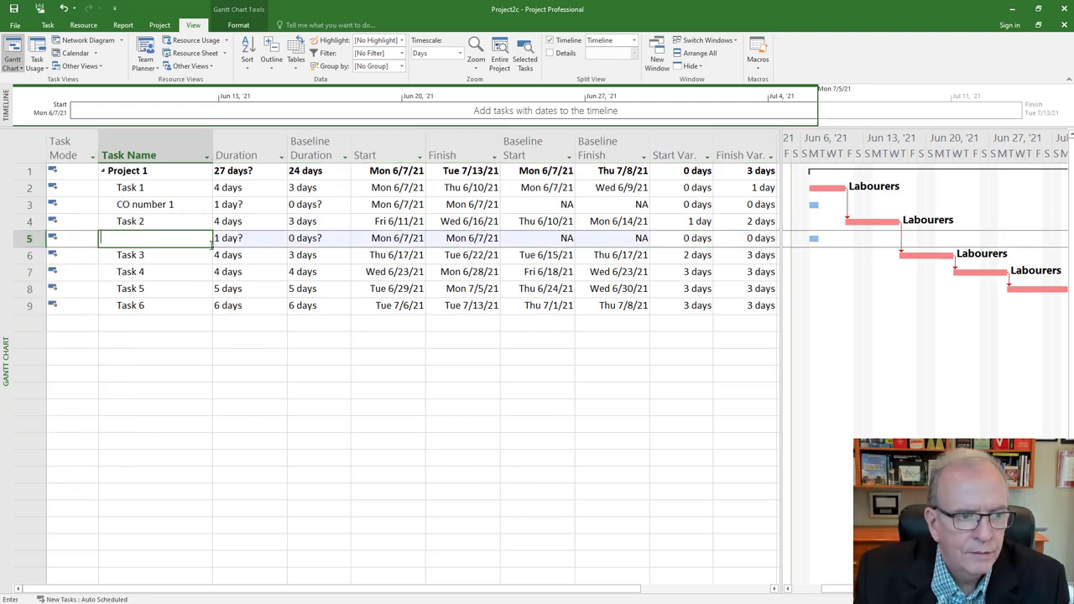
pyautogui.write('Task>')
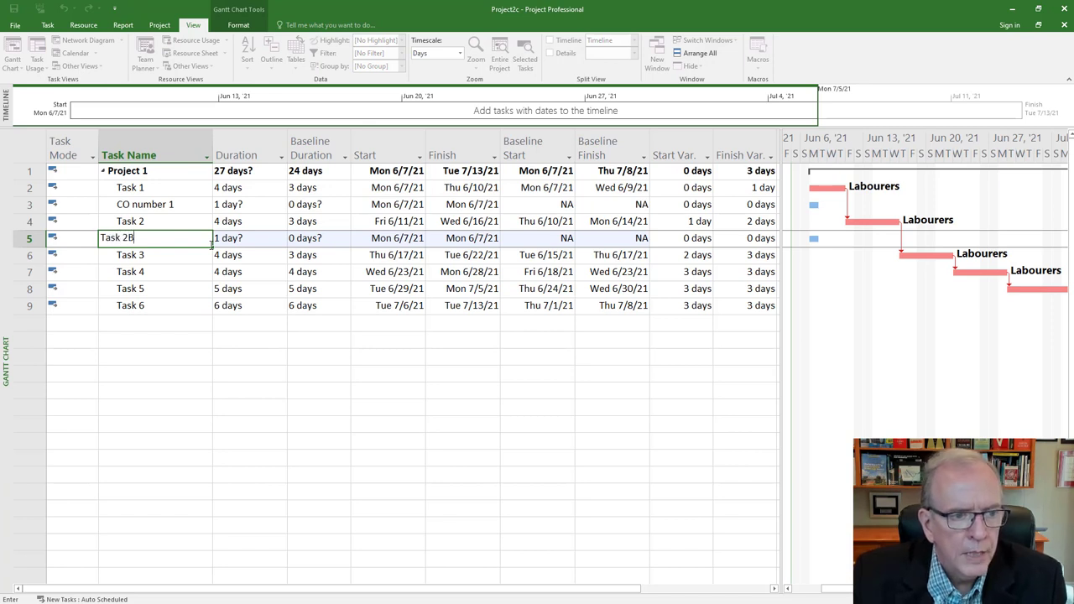
pyautogui.press('Return')
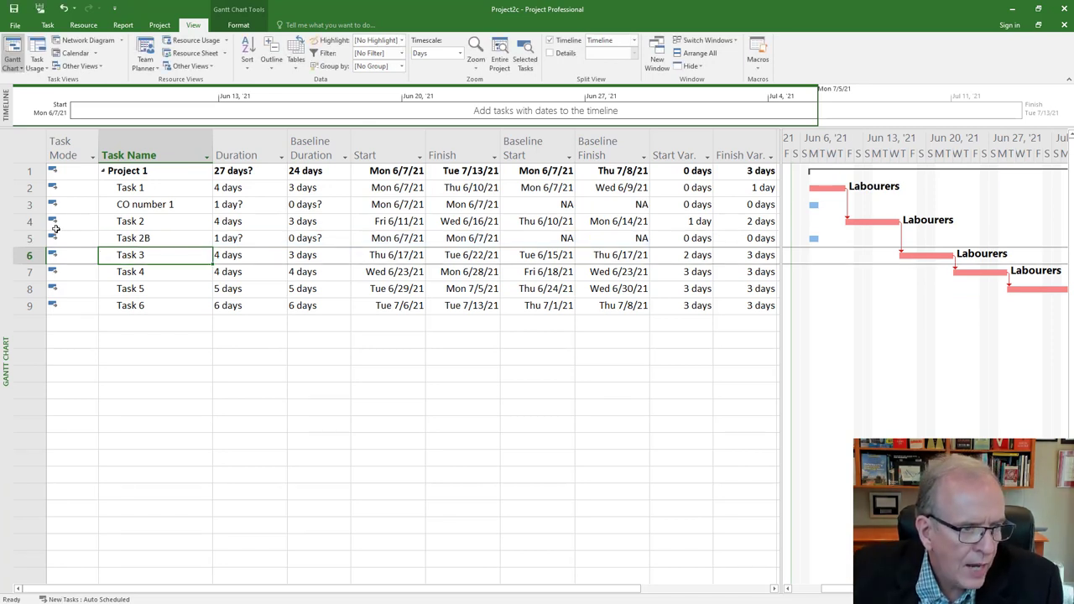
# Step: Indent Task 2 and Task 2B together so they become subtasks of CO number 1
pyautogui.moveTo(31, 221); pyautogui.dragTo(33, 238)
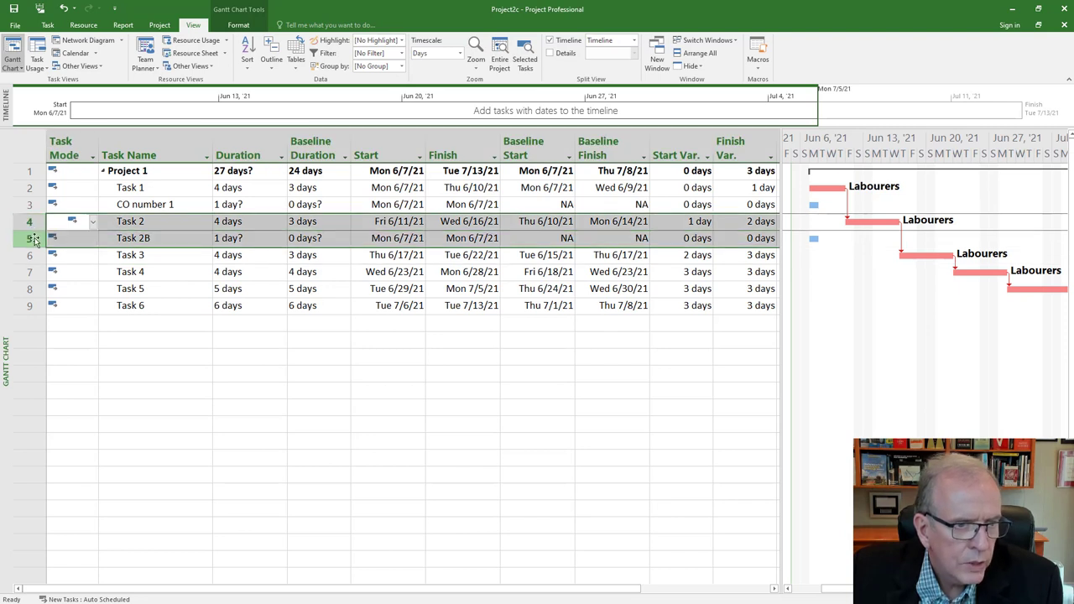
pyautogui.click(48, 25)
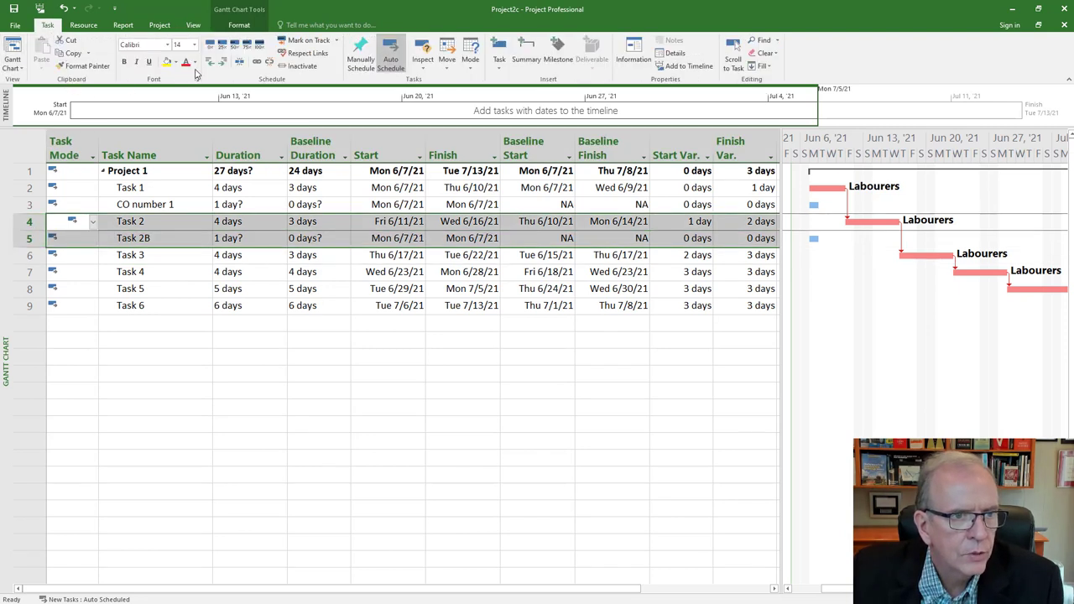
pyautogui.click(223, 64)
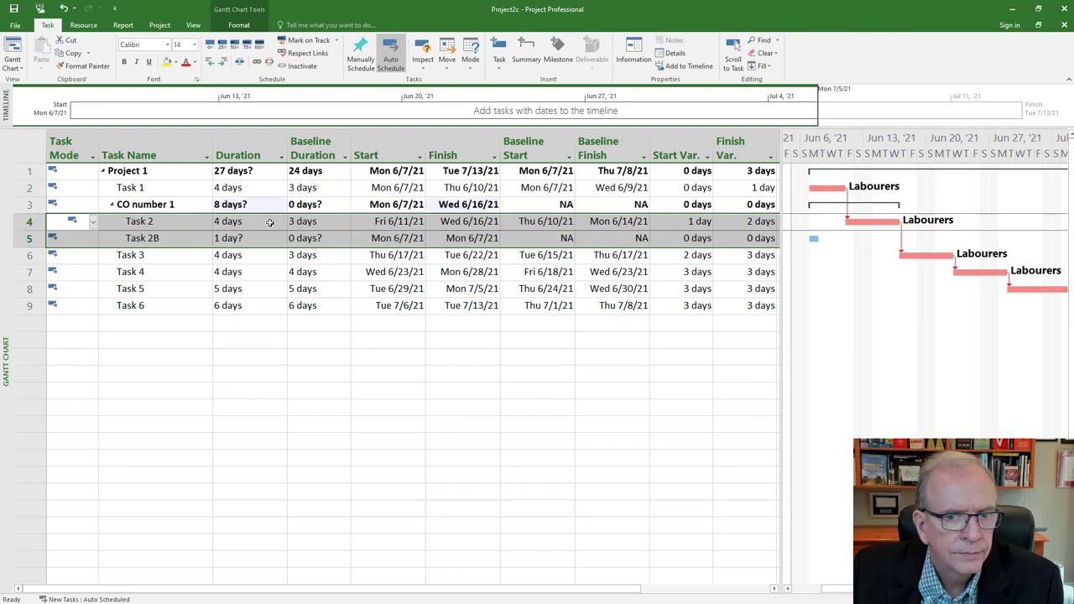
pyautogui.click(199, 371)
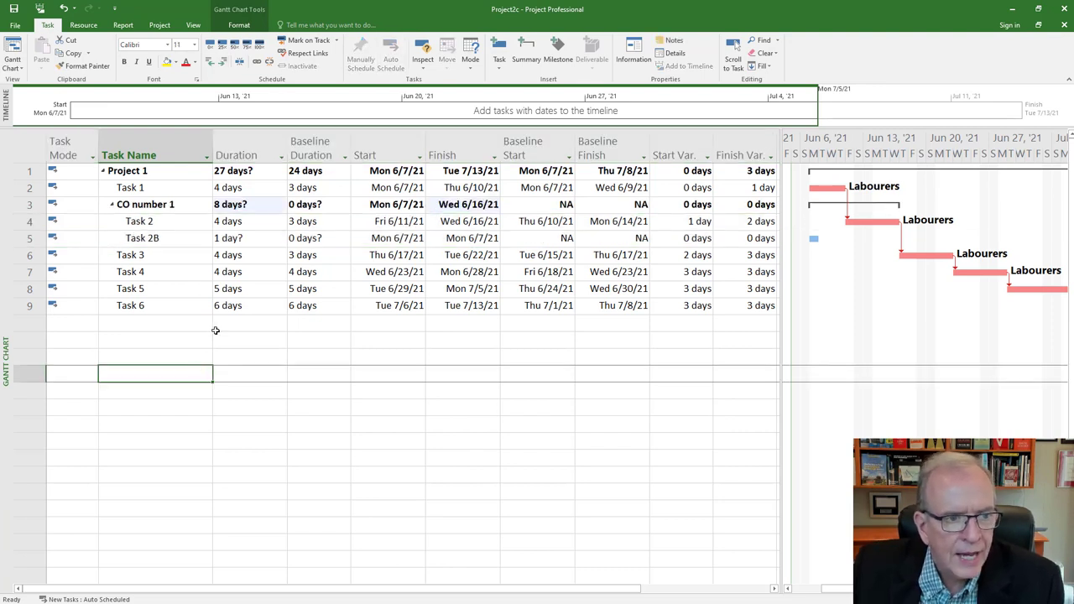
# Step: Move Task 2 above the CO number 1 summary task, directly below Task 1
pyautogui.click(160, 222)
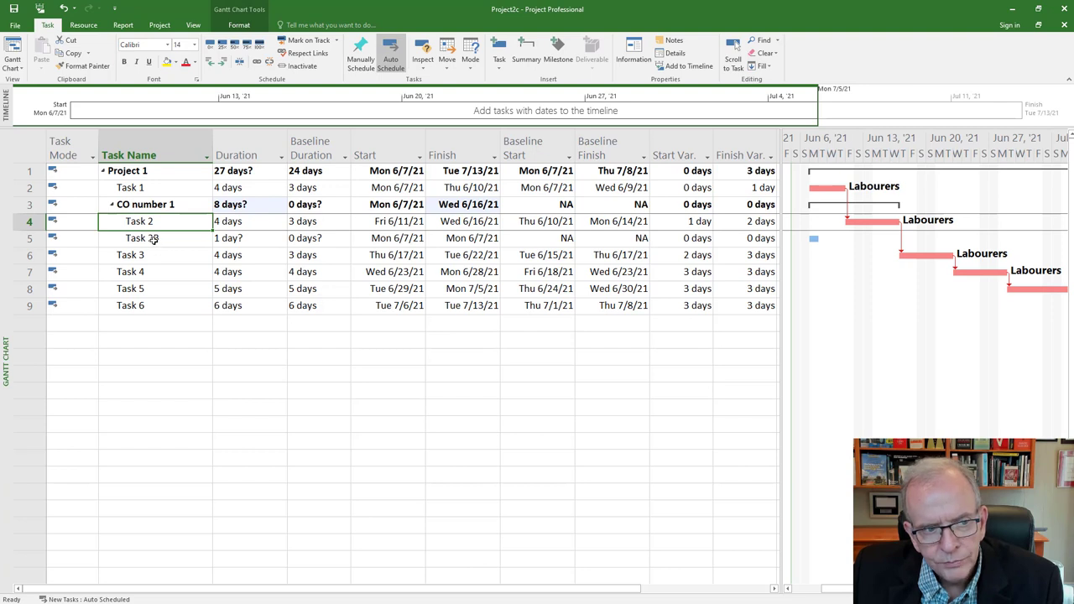
pyautogui.click(29, 223)
pyautogui.moveTo(32, 225); pyautogui.dragTo(40, 200)
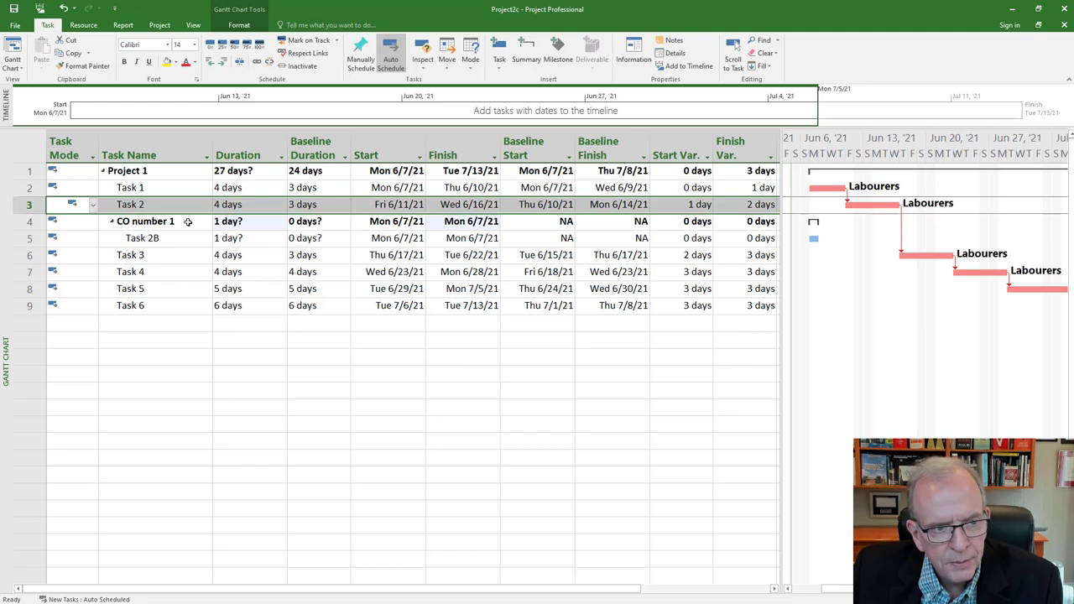
# Step: Make Task 2 the Finish-to-Start predecessor of Task 2B with 0d lag
pyautogui.click(169, 240)
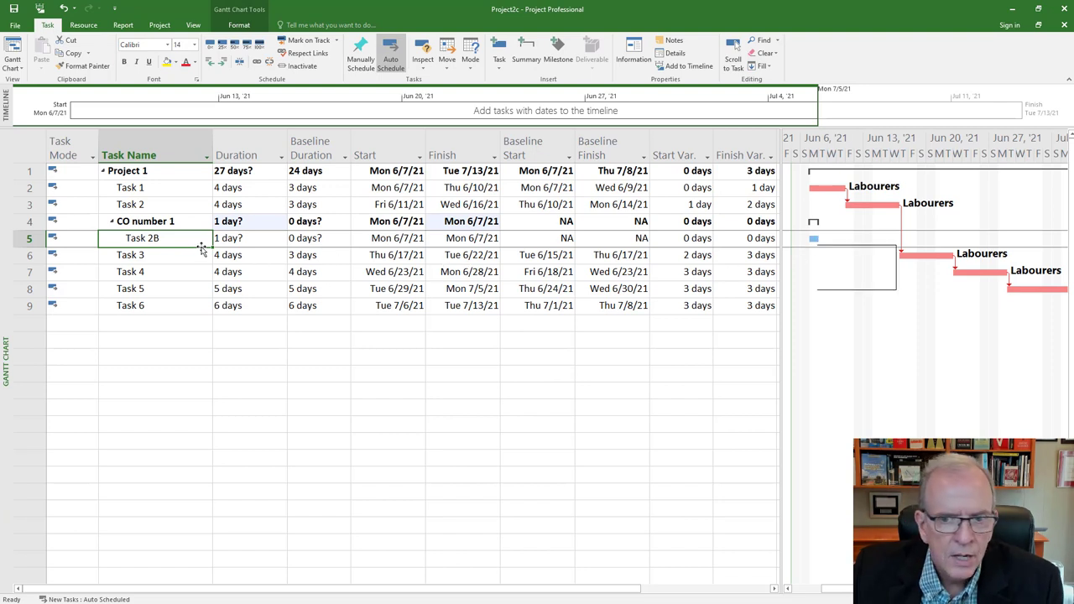
pyautogui.click(167, 242)
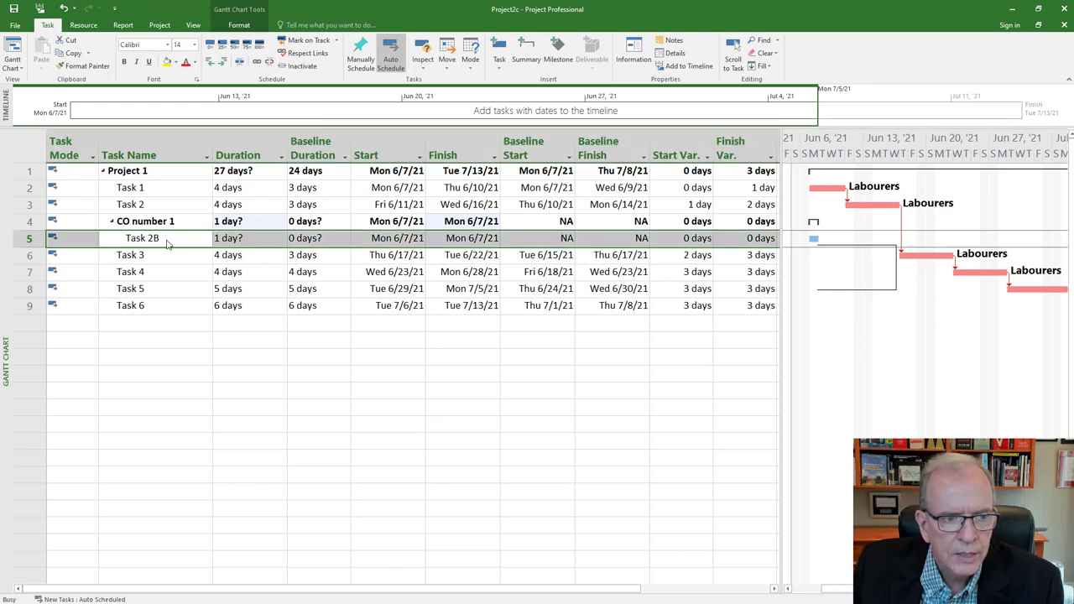
pyautogui.moveTo(444, 209); pyautogui.dragTo(401, 344)
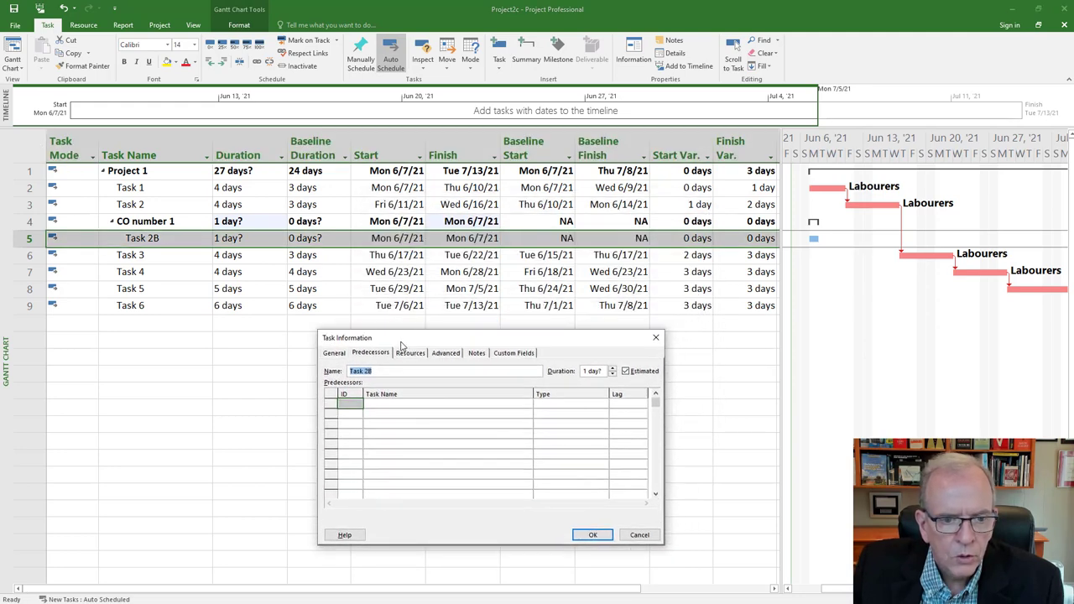
pyautogui.click(411, 405)
pyautogui.click(528, 406)
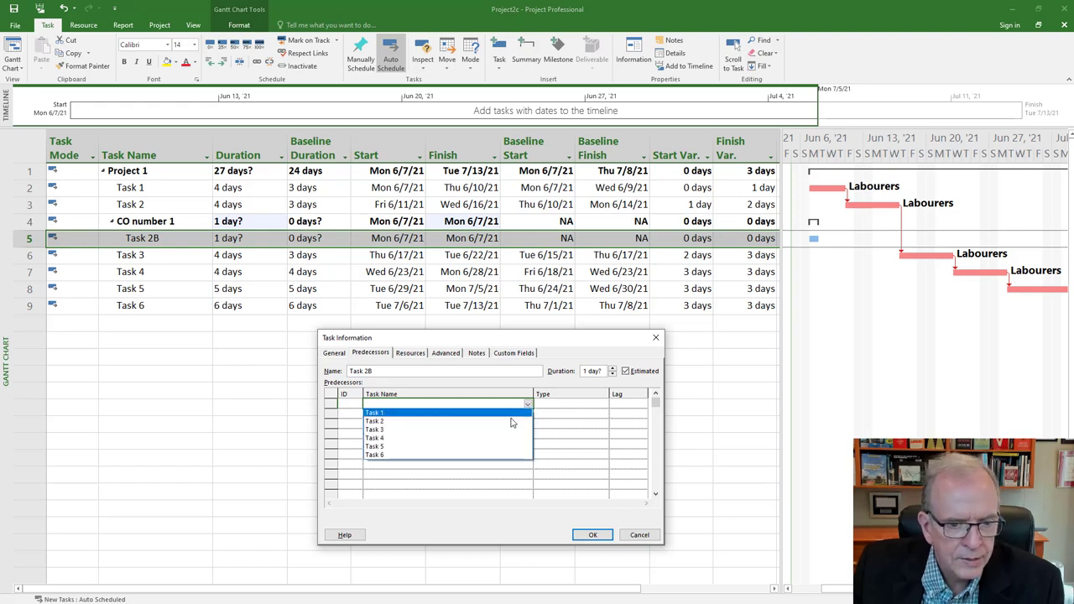
pyautogui.click(508, 422)
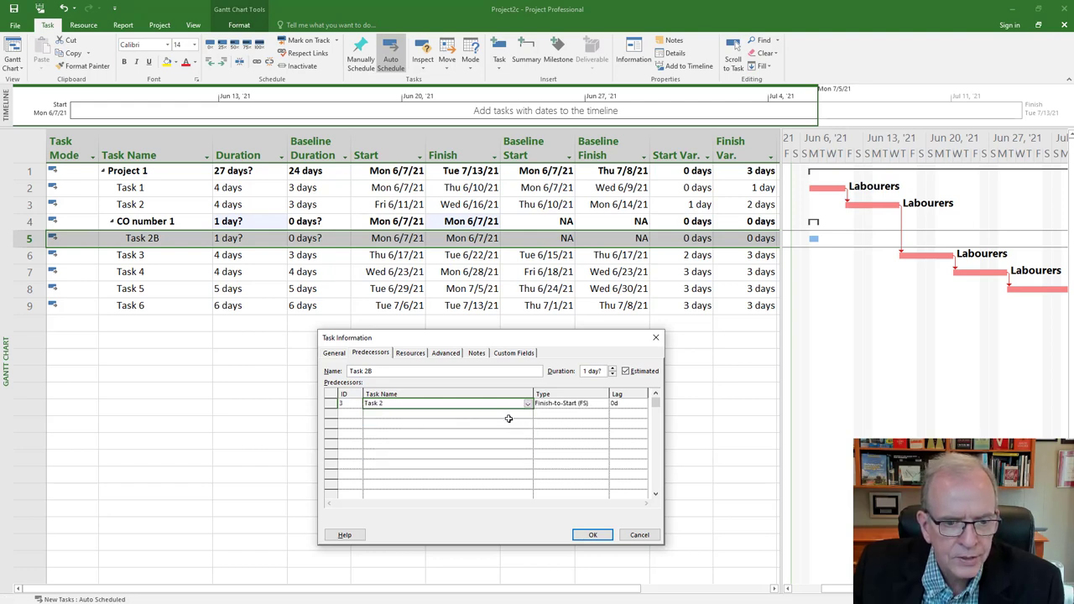
pyautogui.click(592, 536)
# Step: Change Task 3's predecessor to Task 2B, keeping the Finish-to-Start link type
pyautogui.doubleClick(172, 256)
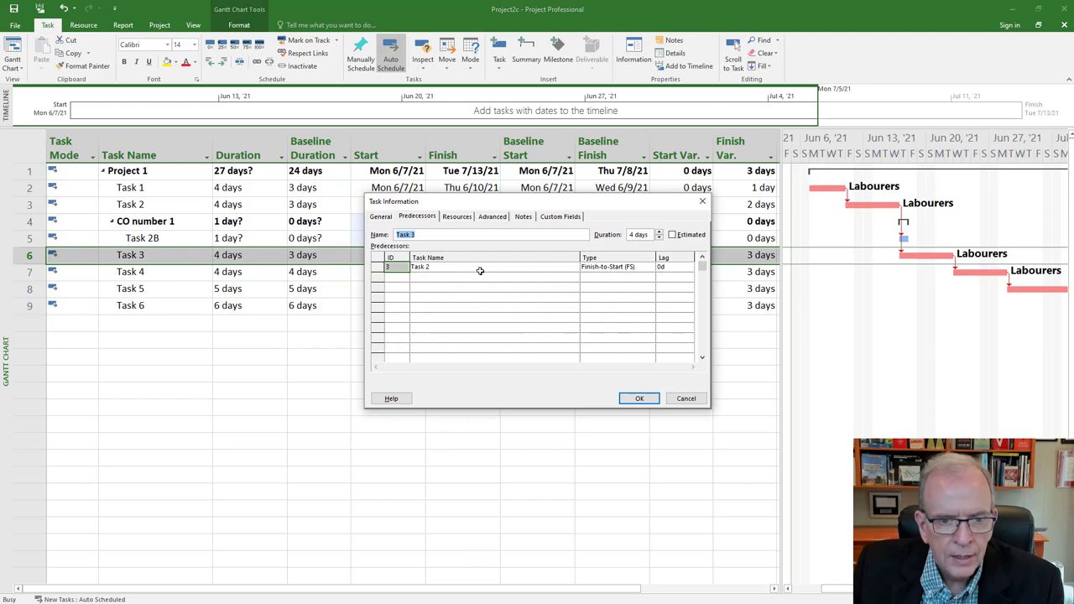
pyautogui.click(559, 269)
pyautogui.click(575, 267)
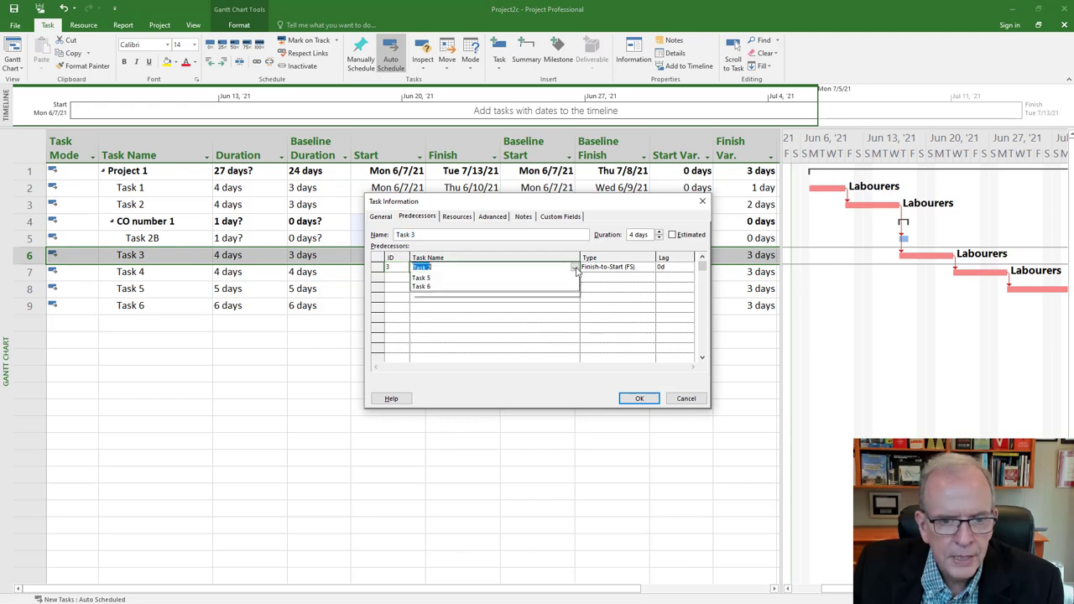
pyautogui.click(520, 299)
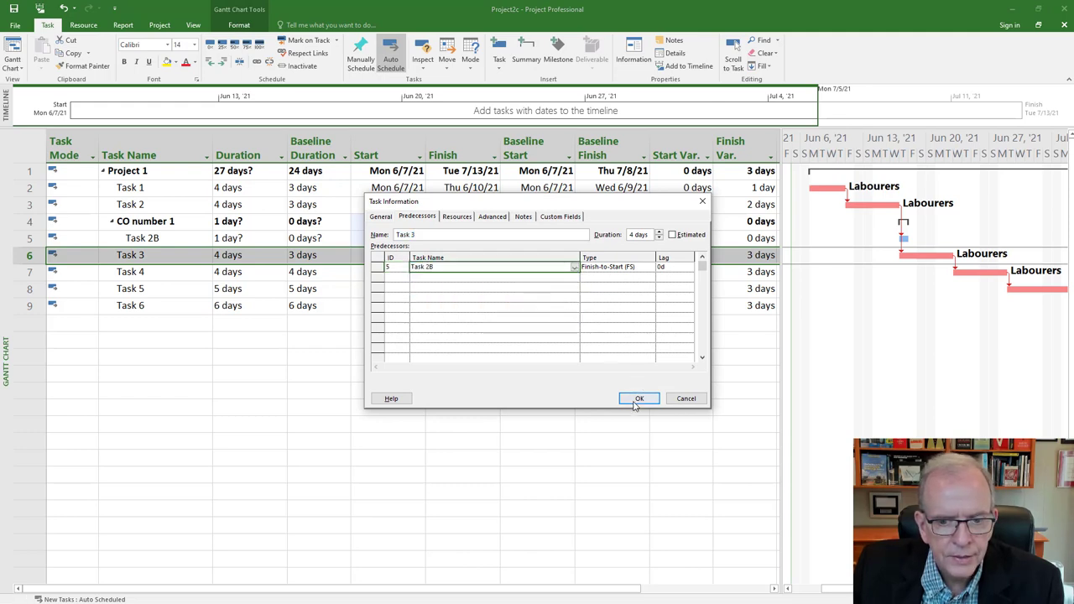
pyautogui.click(634, 400)
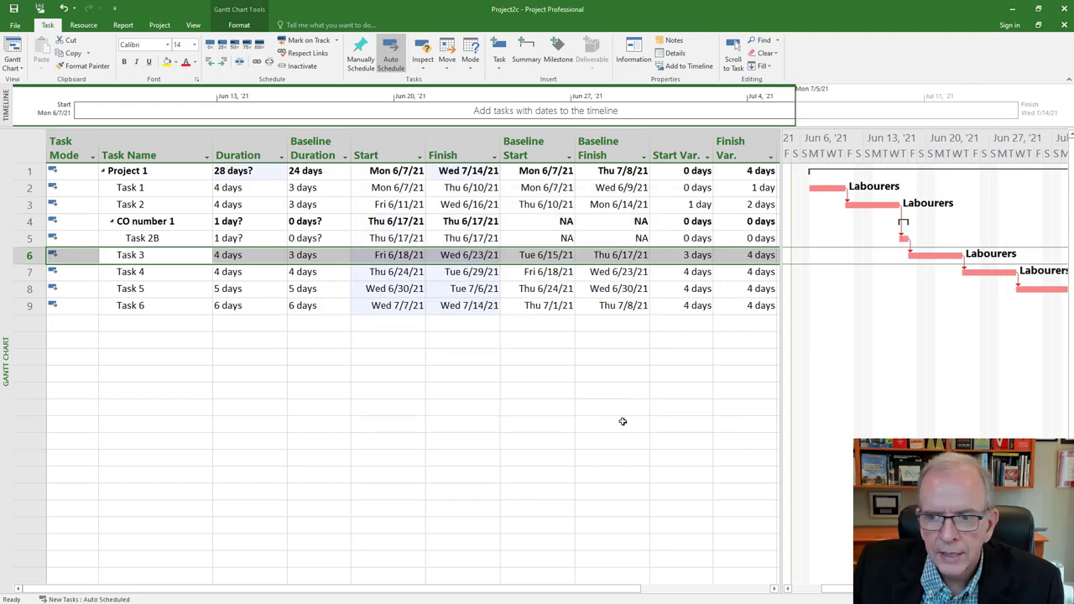
pyautogui.click(492, 369)
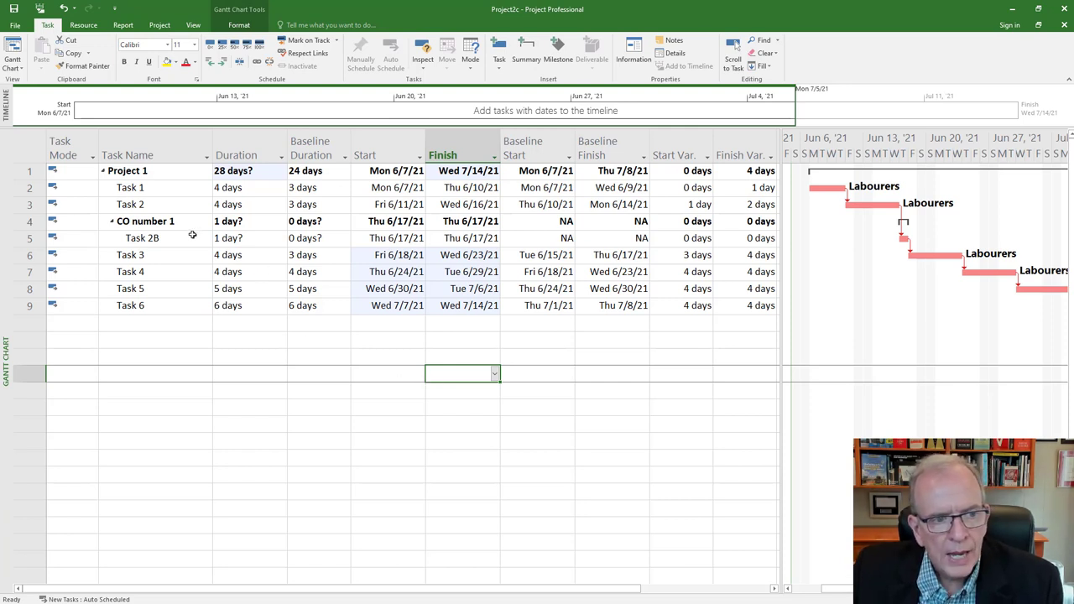
# Step: Set the duration of Task 2B to 2 days
pyautogui.click(249, 238)
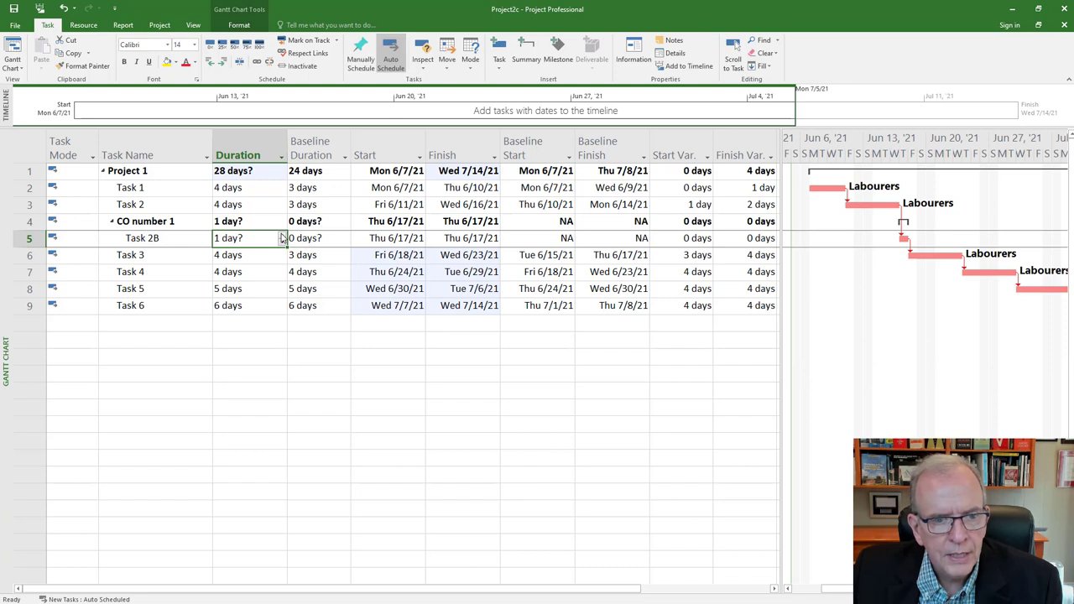
pyautogui.click(283, 236)
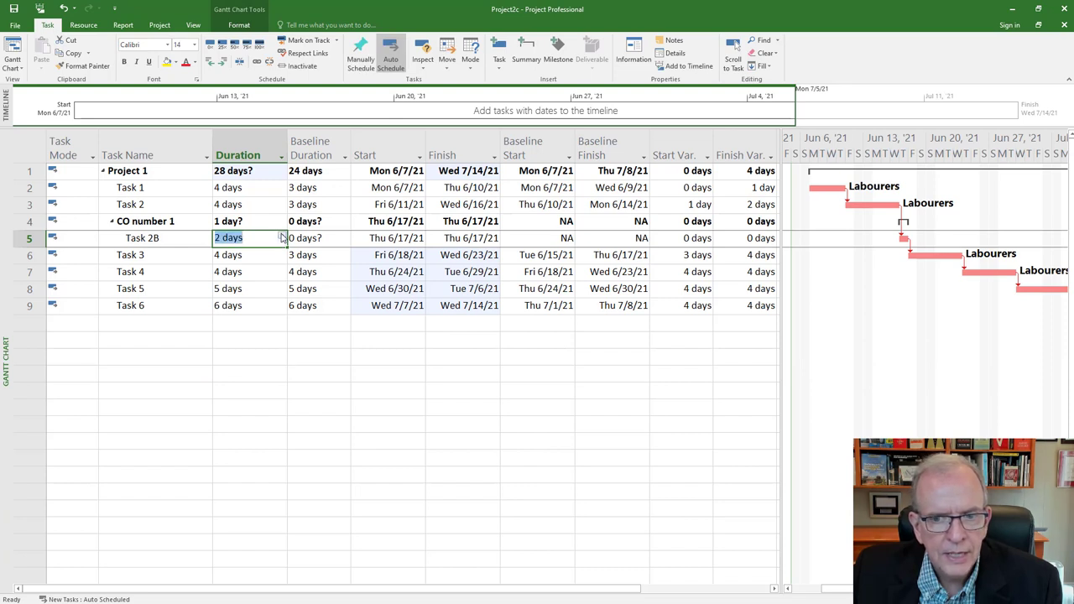
pyautogui.click(272, 338)
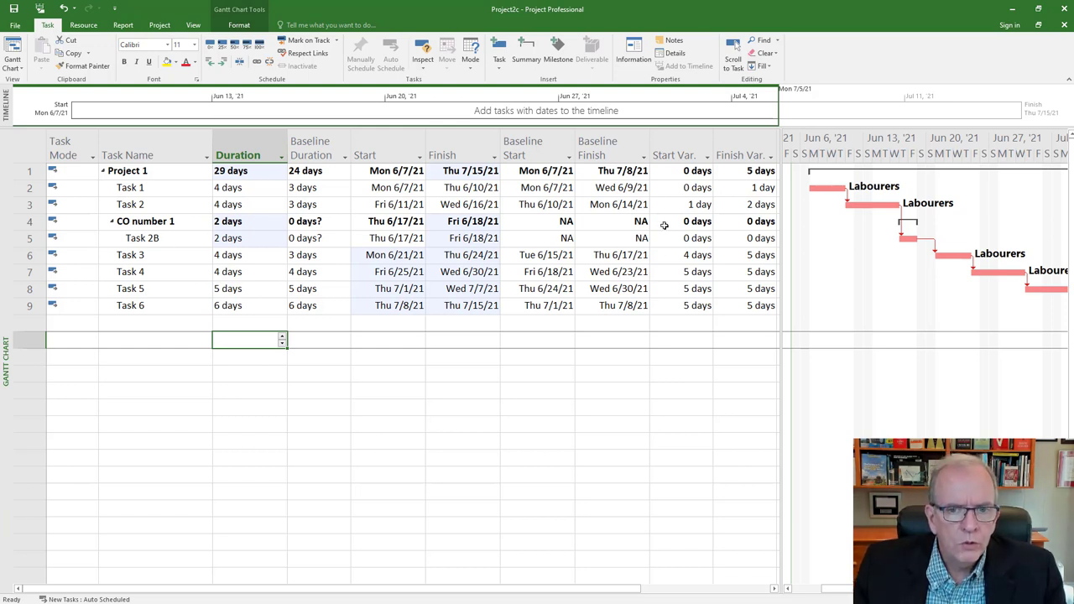
pyautogui.click(366, 376)
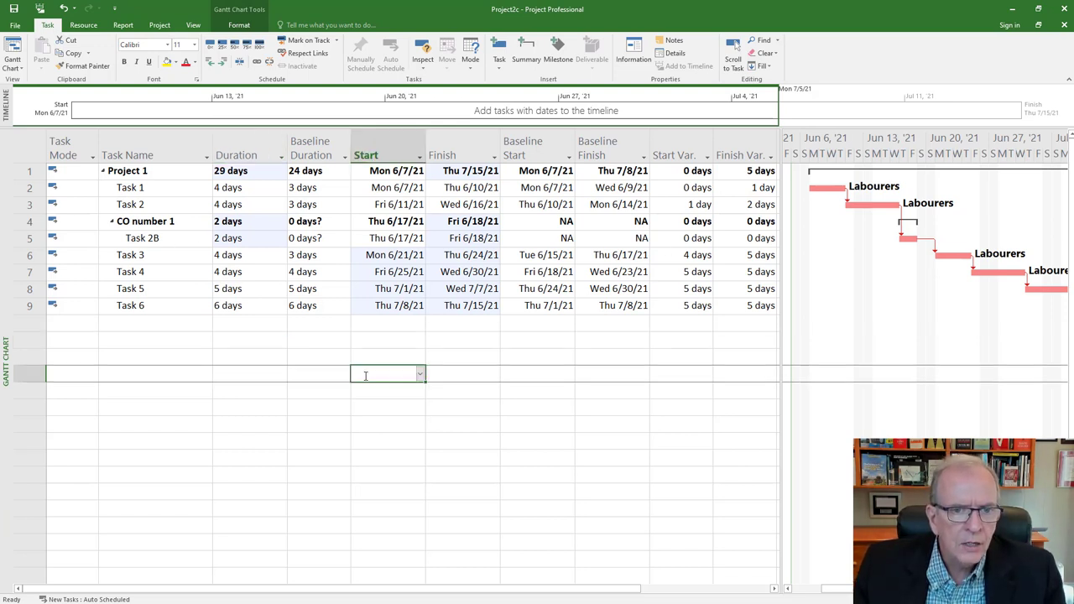
# Step: Reapply the Variance table to the task sheet and select the Baseline Duration column for review
pyautogui.click(36, 148)
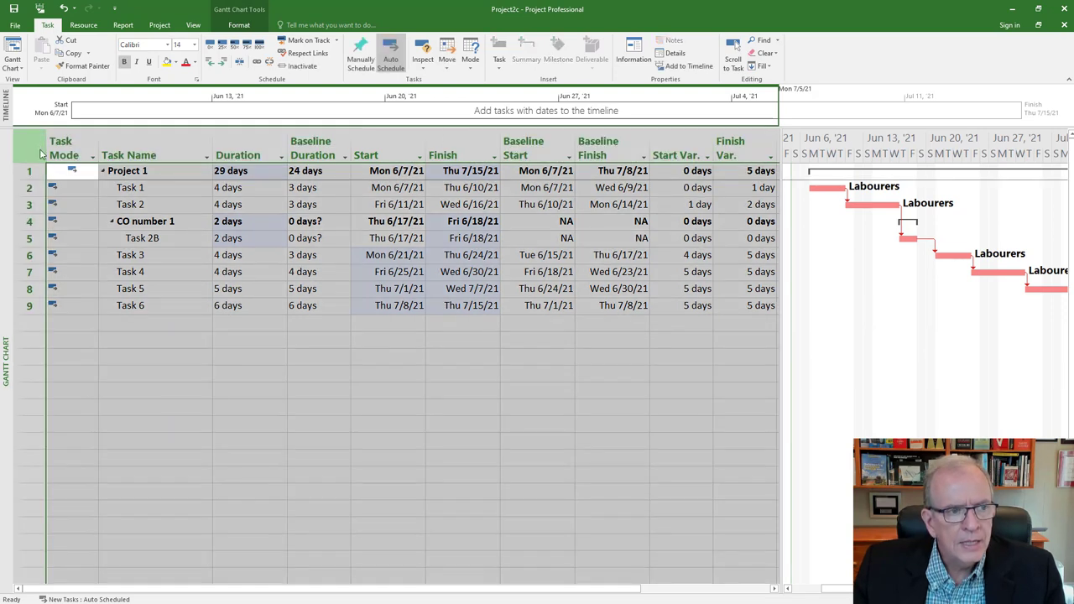
pyautogui.rightClick(37, 150)
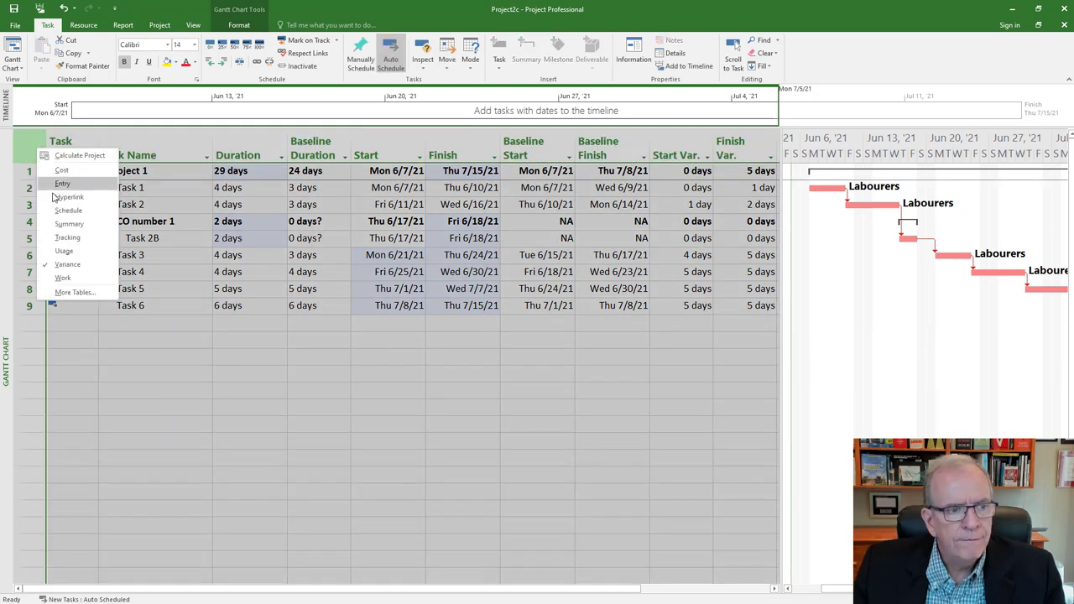
pyautogui.click(69, 266)
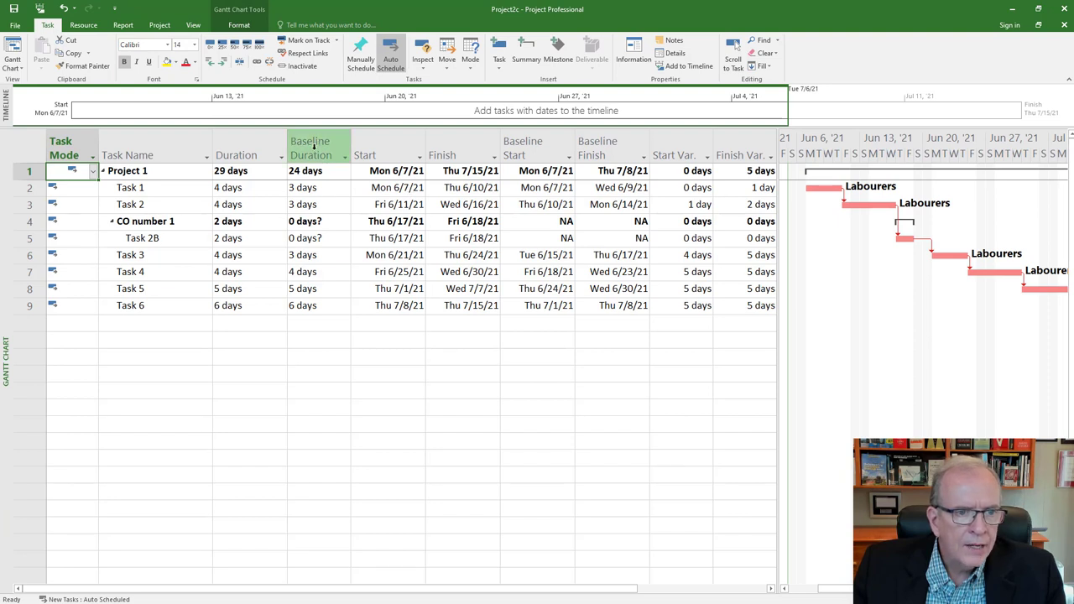
pyautogui.click(316, 144)
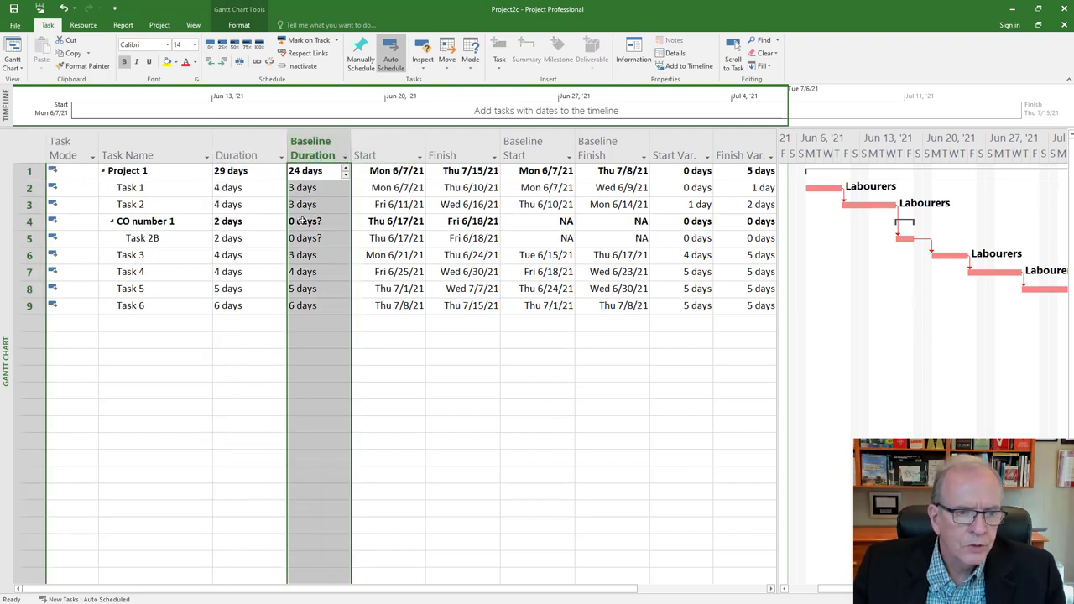
# Step: Insert an extra Baseline Duration column before the Start column and remove it again
pyautogui.click(376, 143)
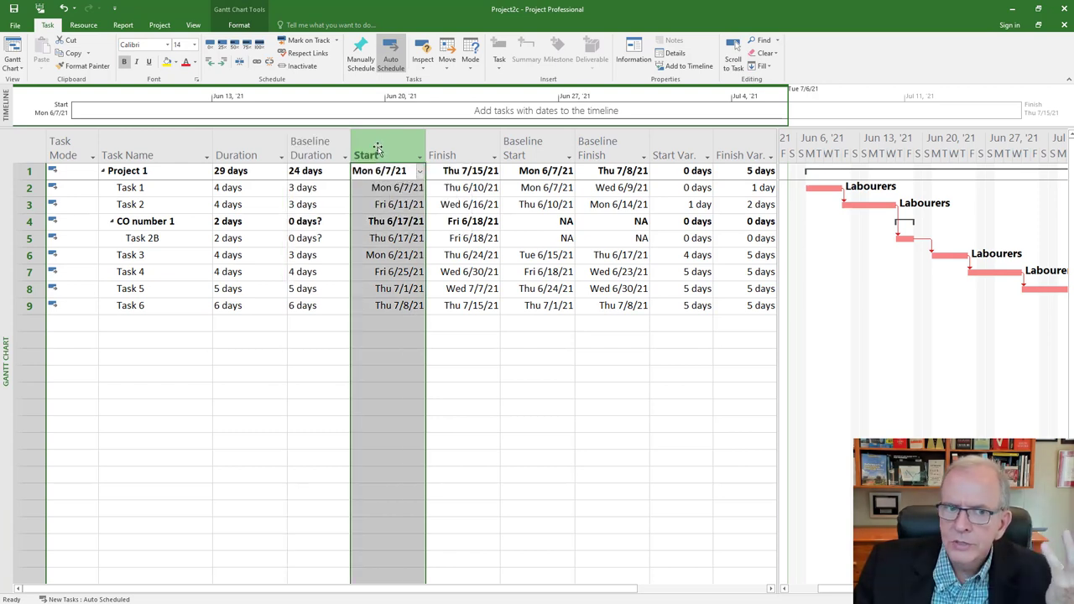
pyautogui.rightClick(379, 148)
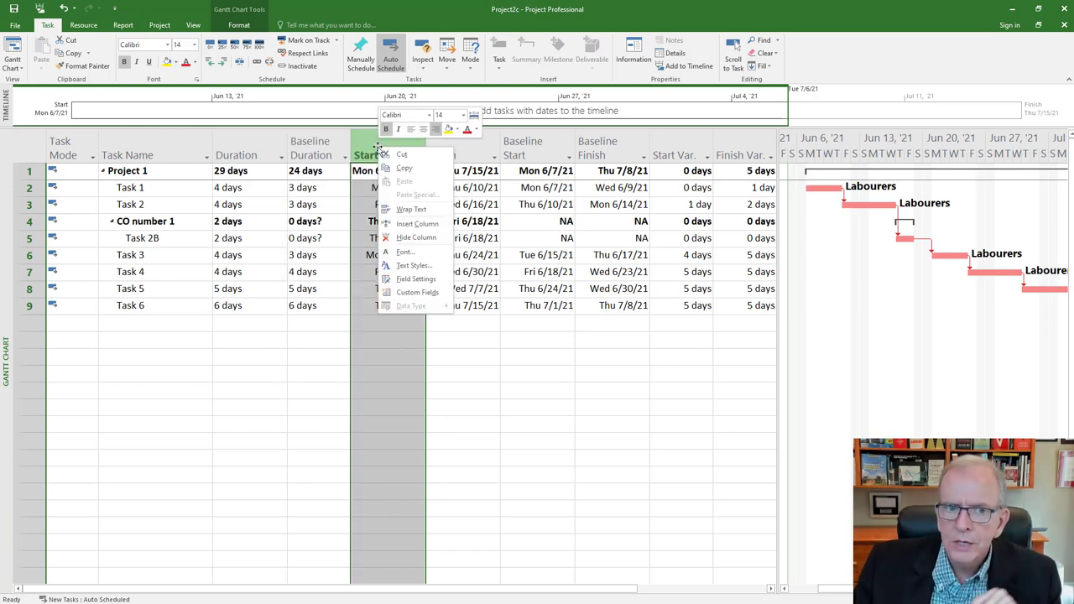
pyautogui.click(408, 225)
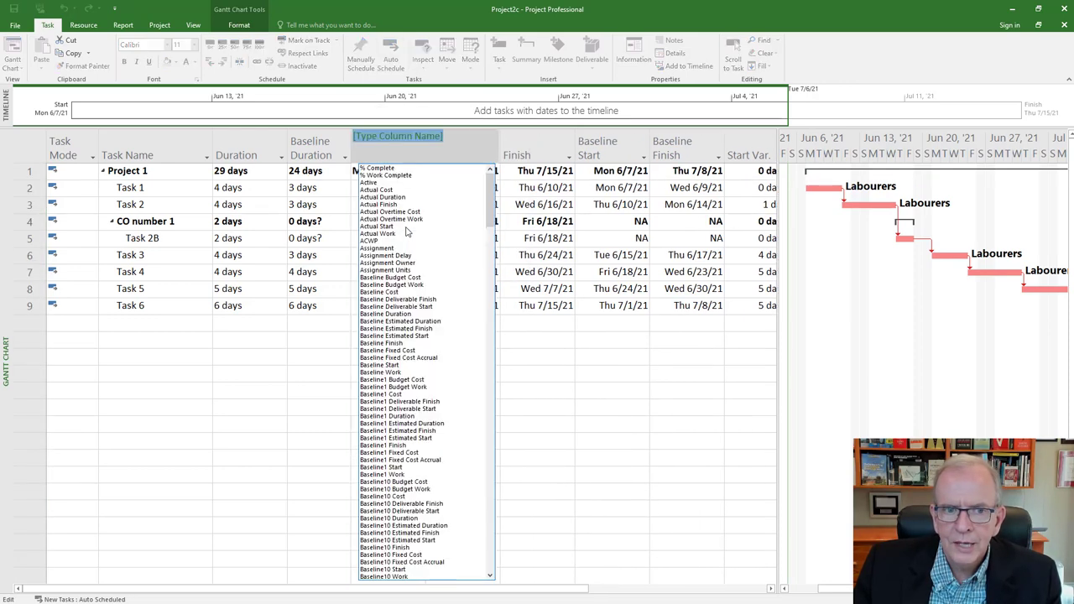
pyautogui.write('baseline Budget Cost')
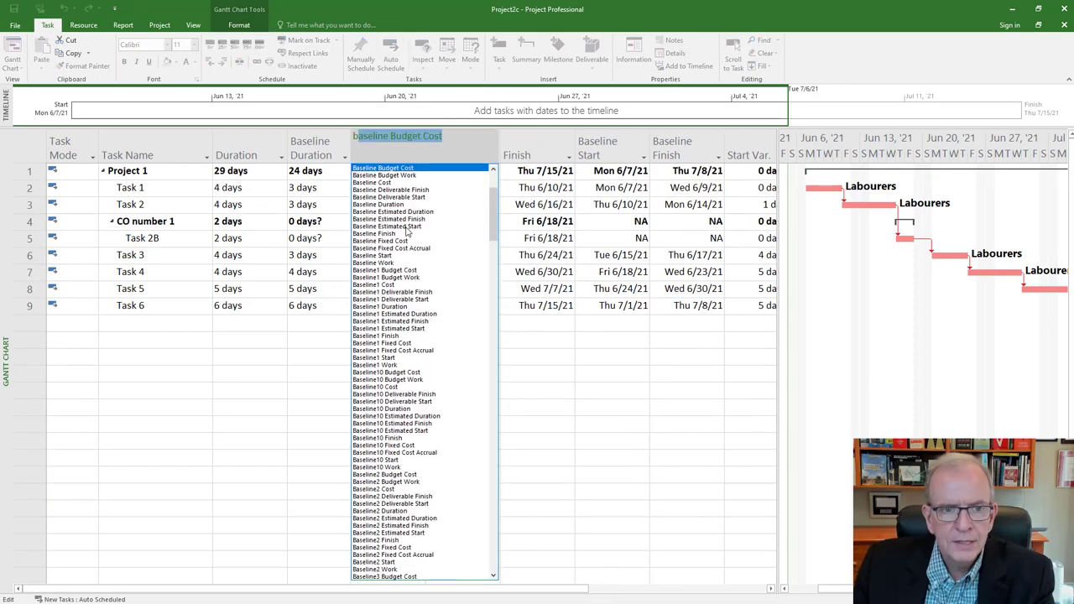
pyautogui.click(395, 210)
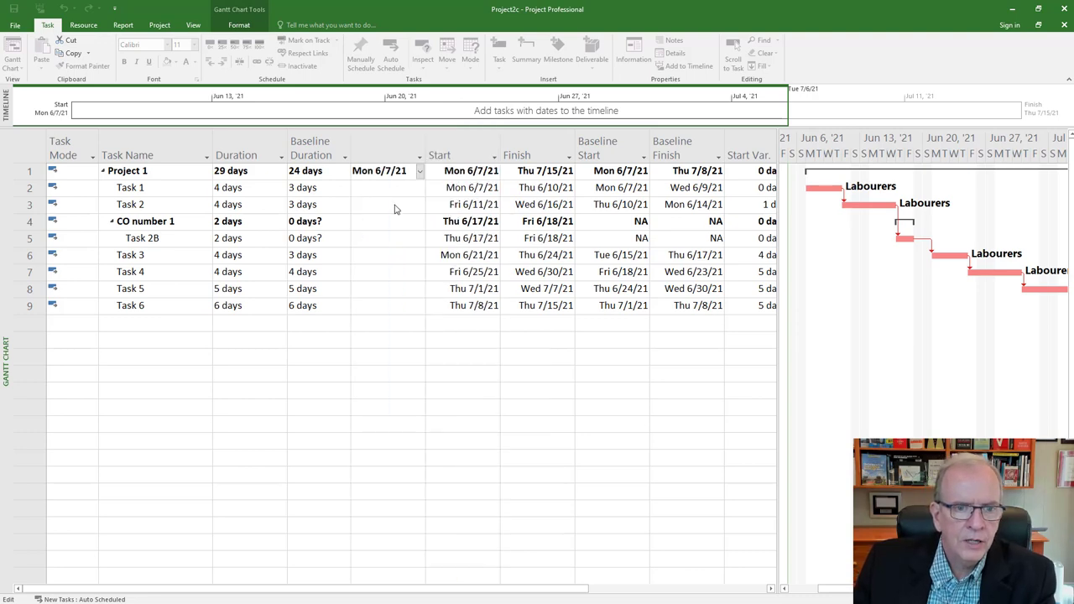
pyautogui.click(387, 146)
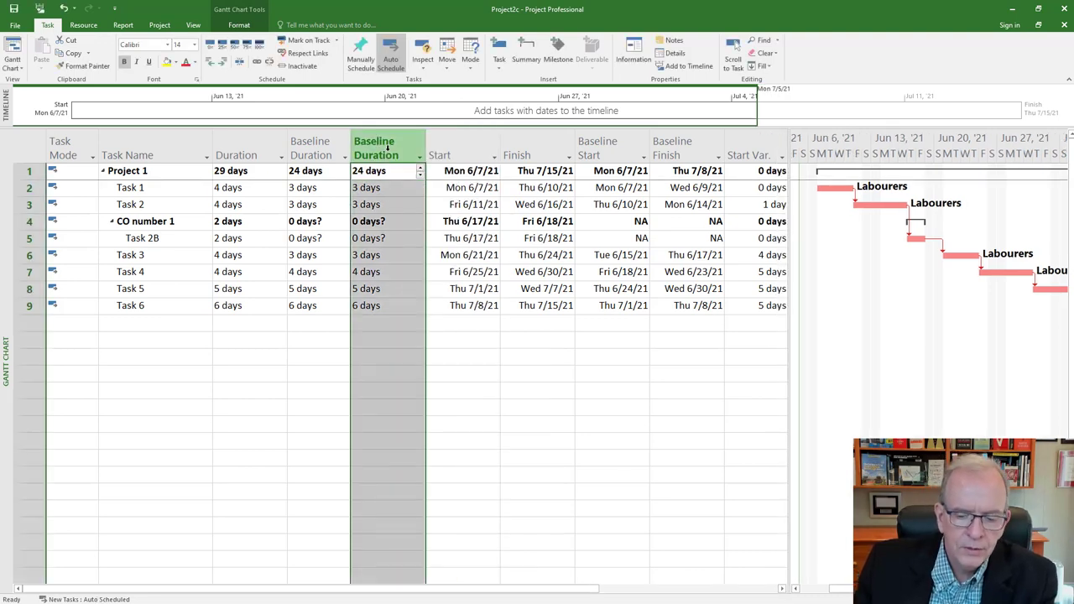
pyautogui.press('Delete')
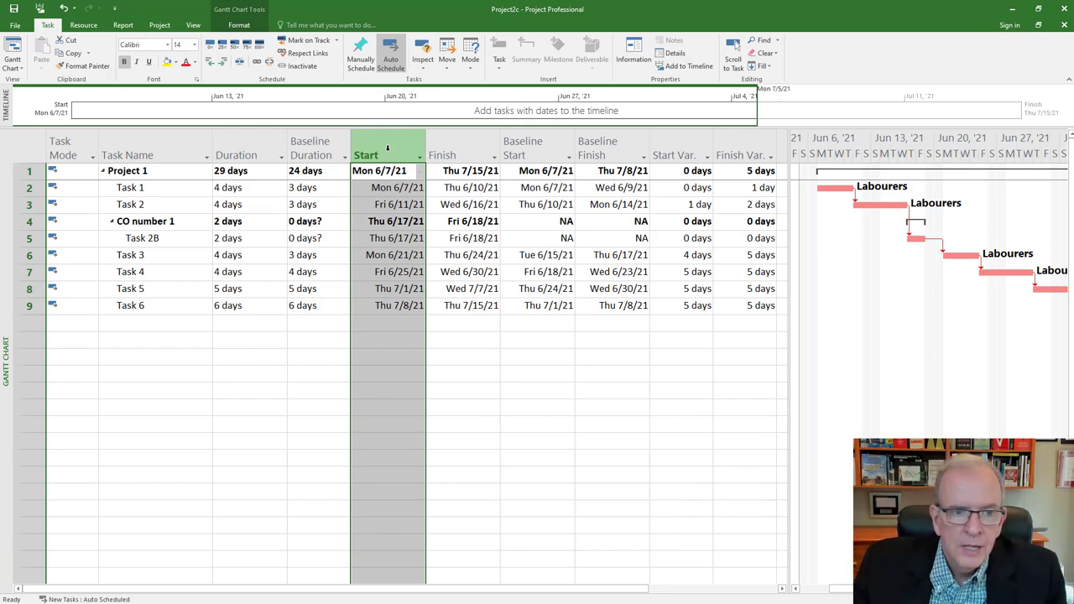
pyautogui.click(329, 327)
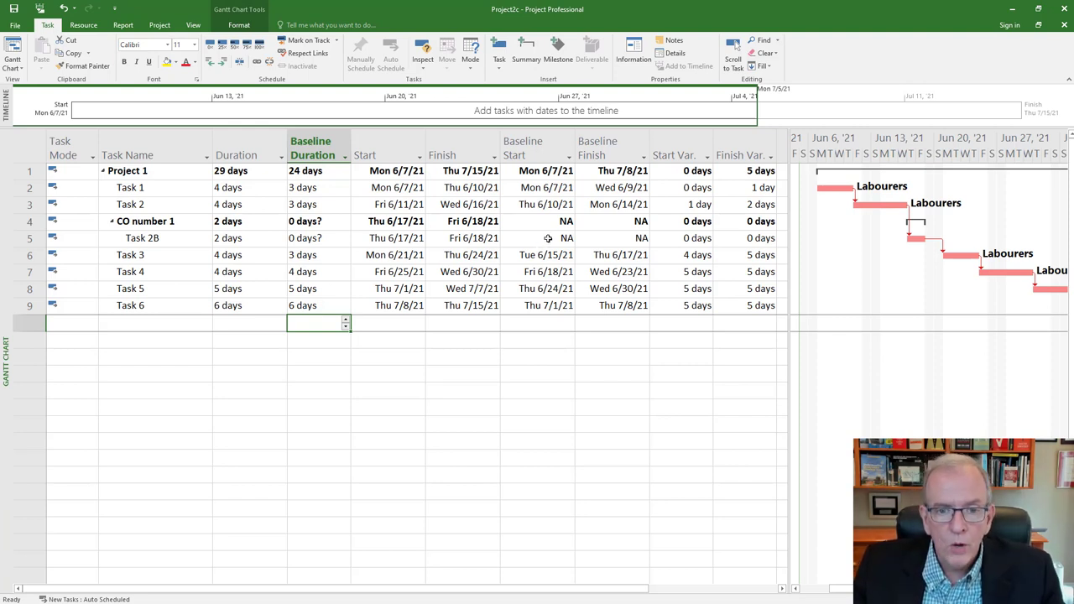
# Step: Examine the Baseline Start and Baseline Finish fields of Task 2B under CO number 1
pyautogui.click(546, 238)
pyautogui.click(596, 240)
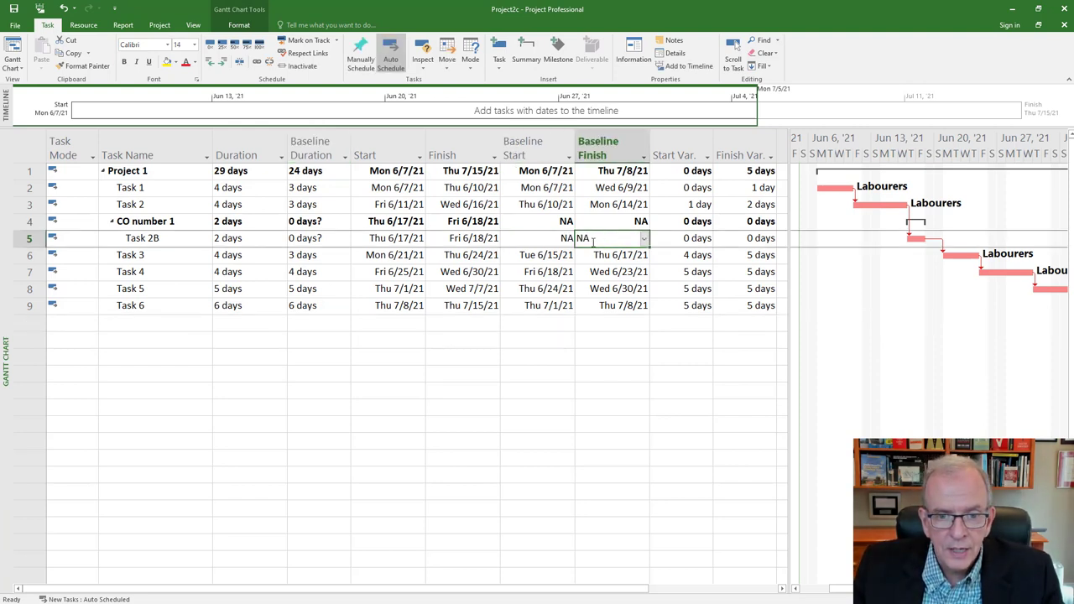
pyautogui.click(543, 243)
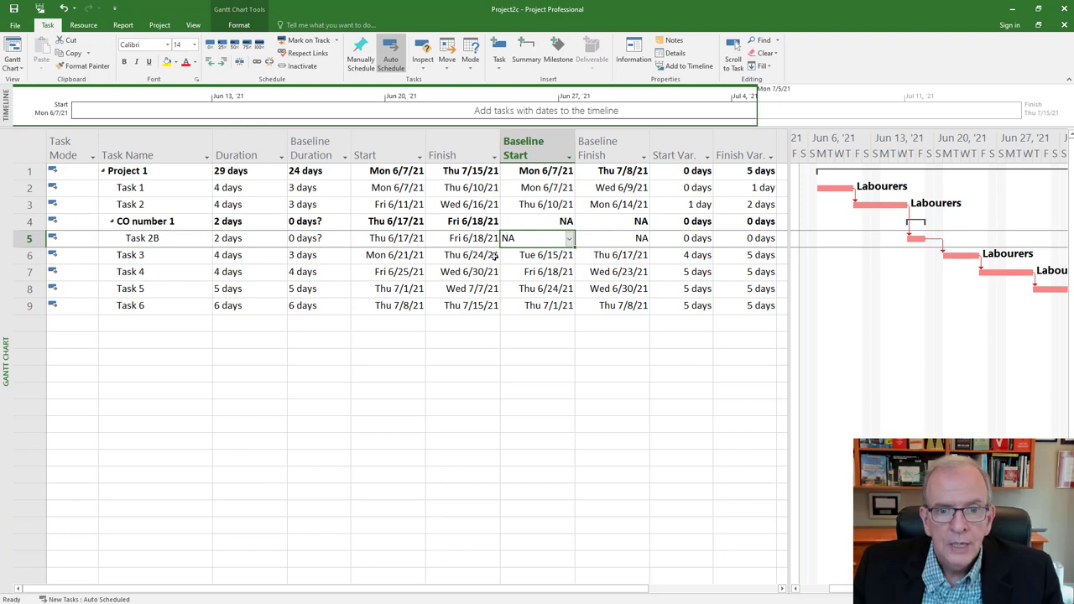
pyautogui.click(209, 394)
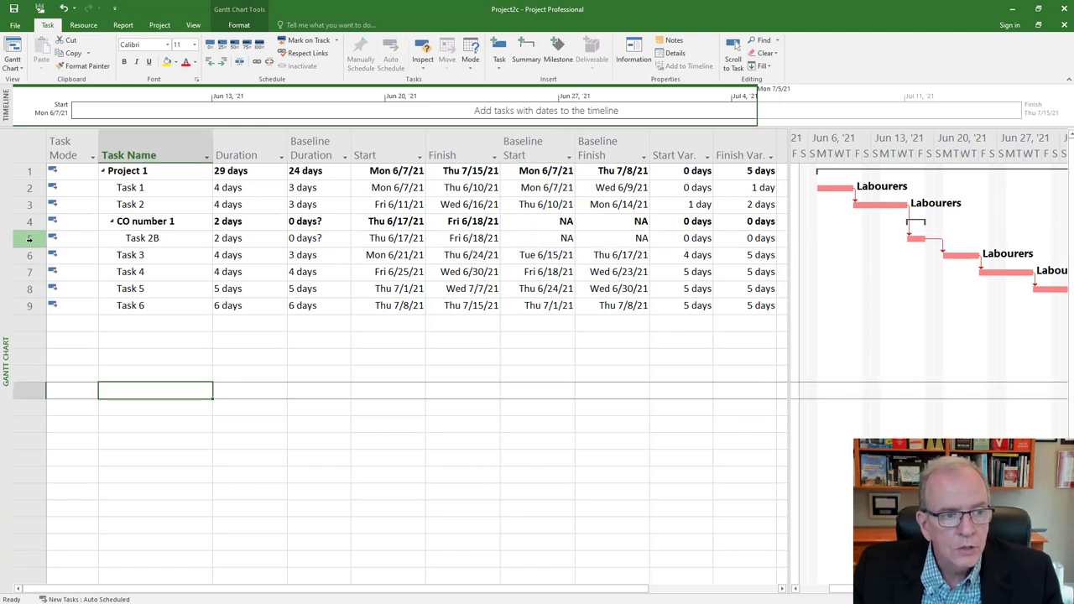
pyautogui.click(74, 239)
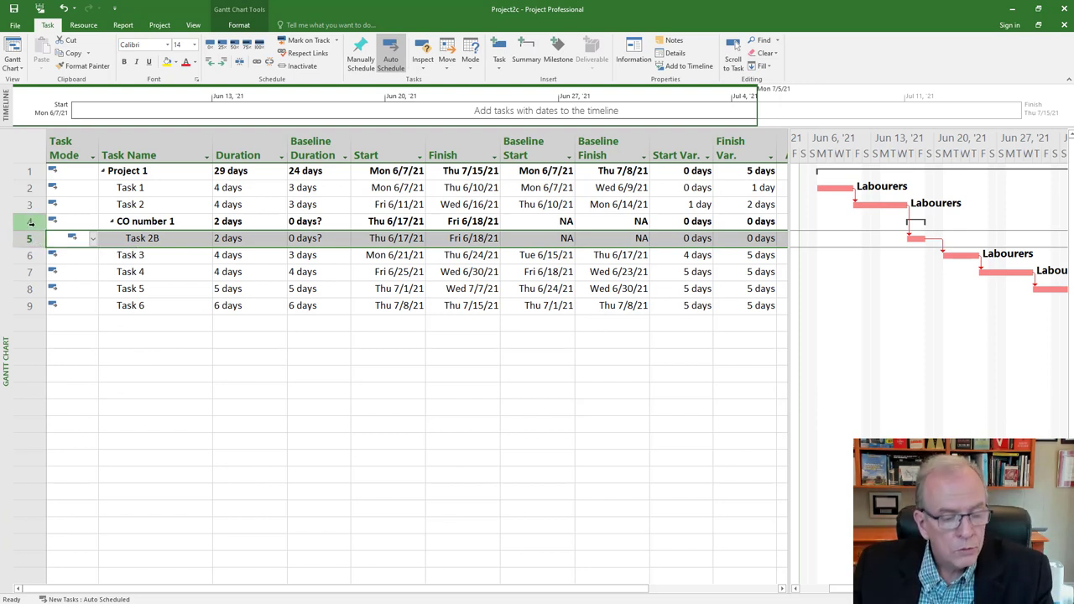
pyautogui.click(94, 324)
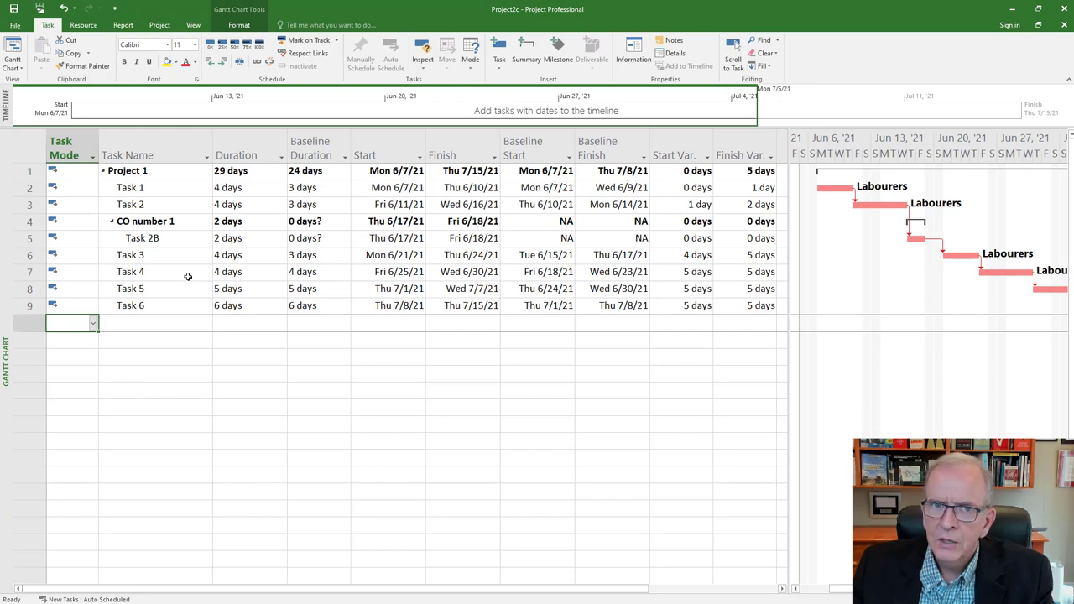
pyautogui.click(223, 342)
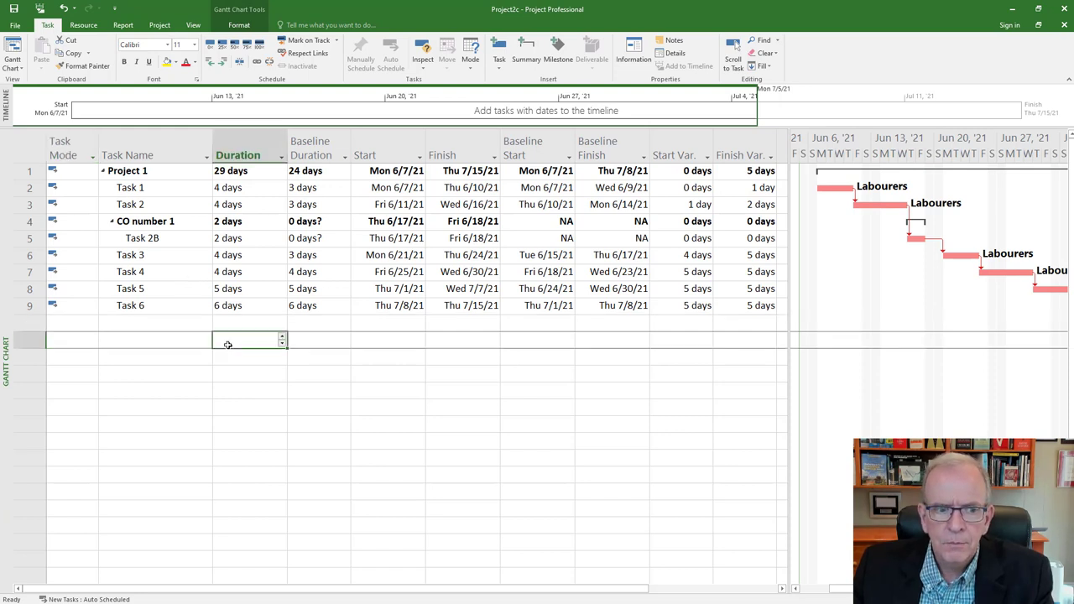
pyautogui.keyDown('ctrl'); pyautogui.click(316, 380); pyautogui.keyUp('ctrl')
pyautogui.keyDown('ctrl'); pyautogui.click(390, 357); pyautogui.keyUp('ctrl')
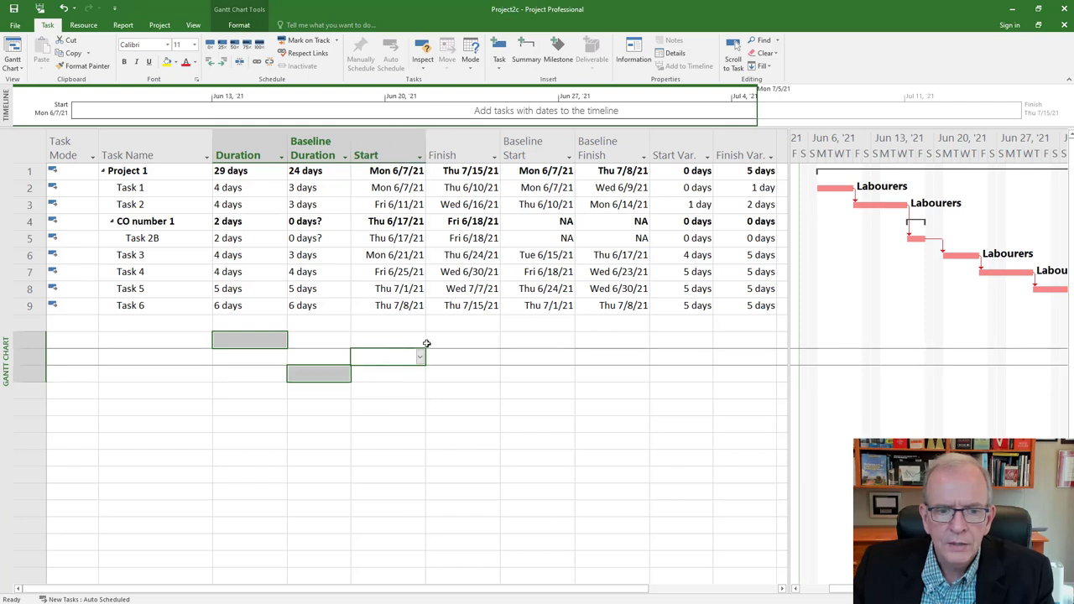
pyautogui.keyDown('ctrl'); pyautogui.click(447, 379); pyautogui.keyUp('ctrl')
pyautogui.keyDown('ctrl'); pyautogui.click(529, 358); pyautogui.keyUp('ctrl')
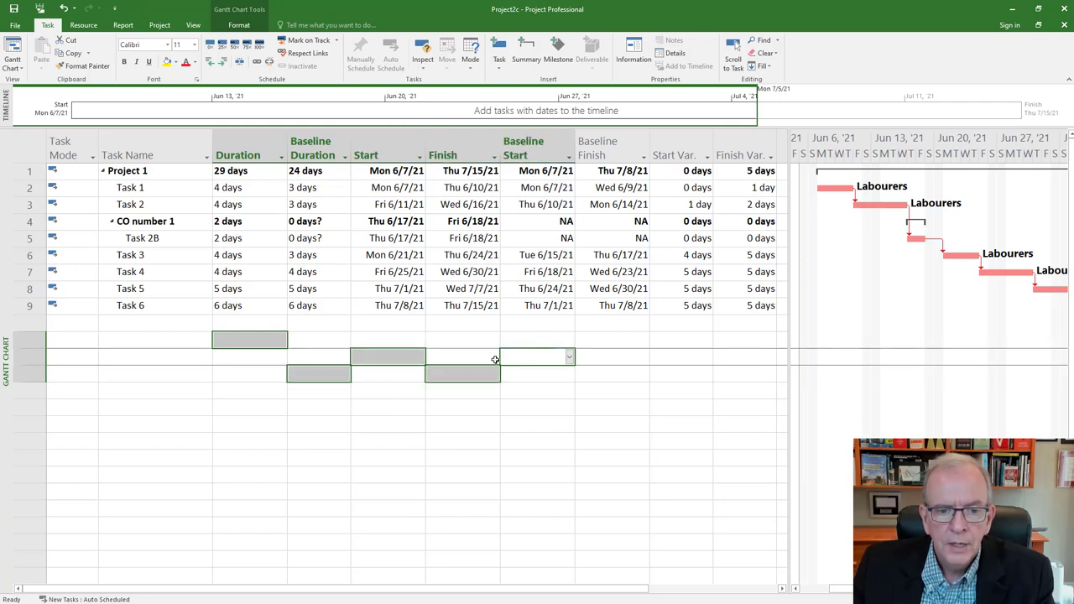
pyautogui.click(245, 411)
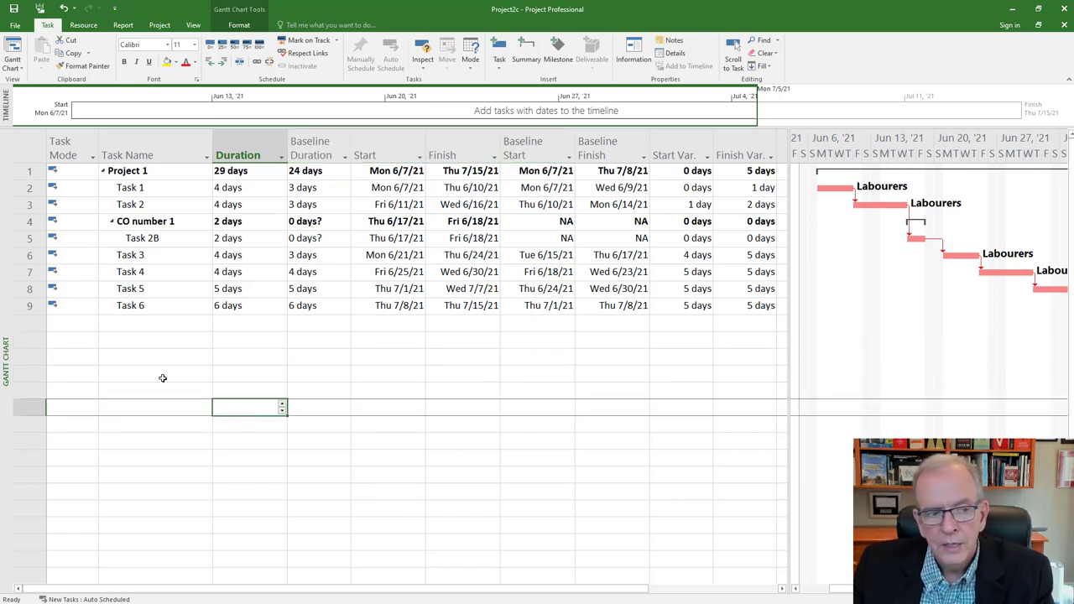
pyautogui.keyDown('ctrl'); pyautogui.click(21, 343); pyautogui.keyUp('ctrl')
pyautogui.keyDown('ctrl'); pyautogui.click(24, 390); pyautogui.keyUp('ctrl')
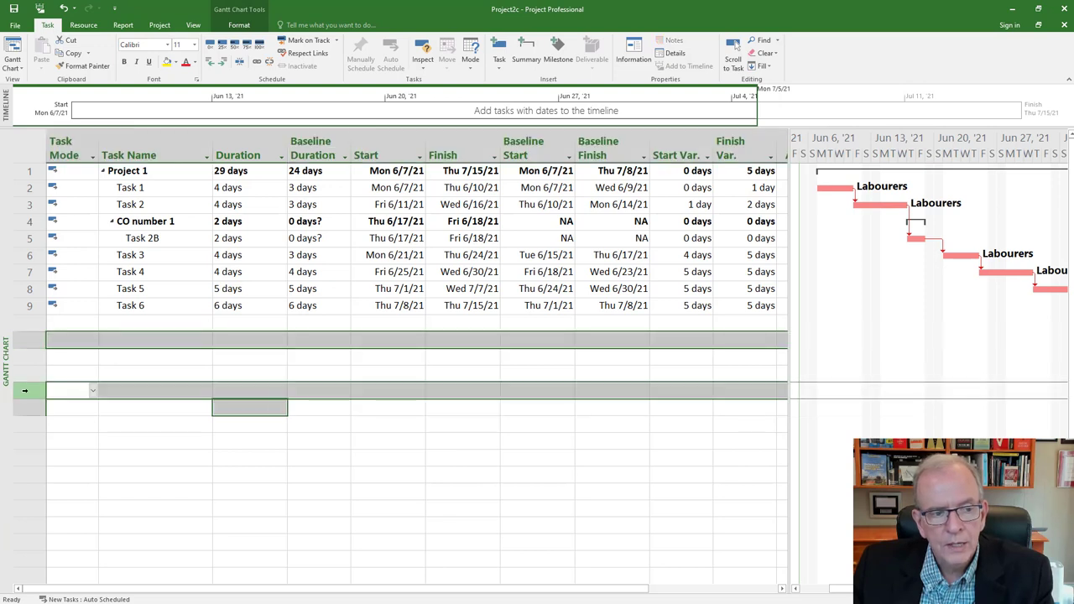
pyautogui.click(146, 411)
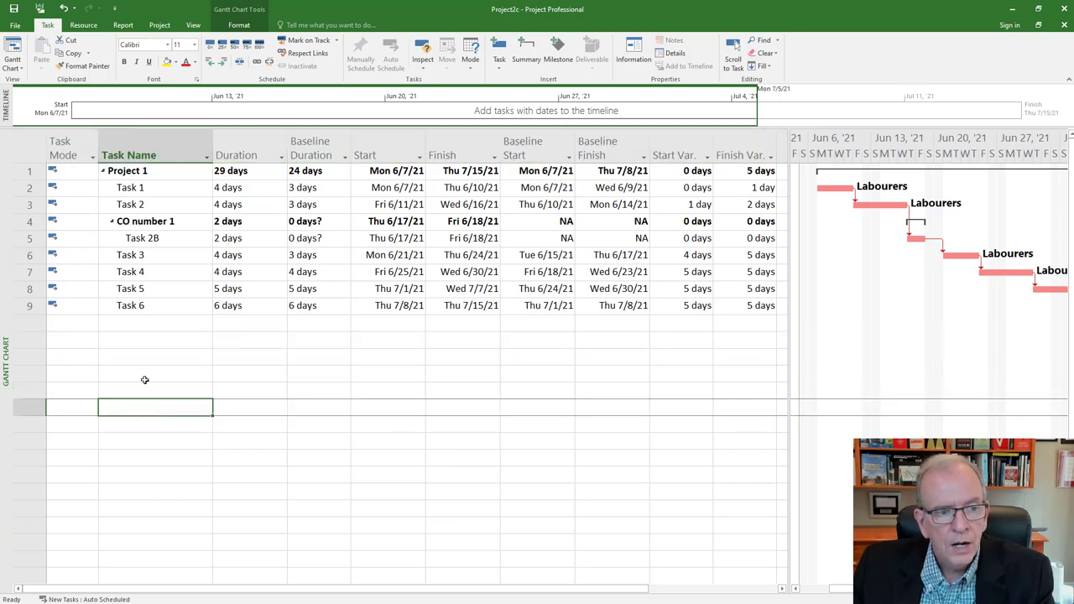
pyautogui.click(29, 238)
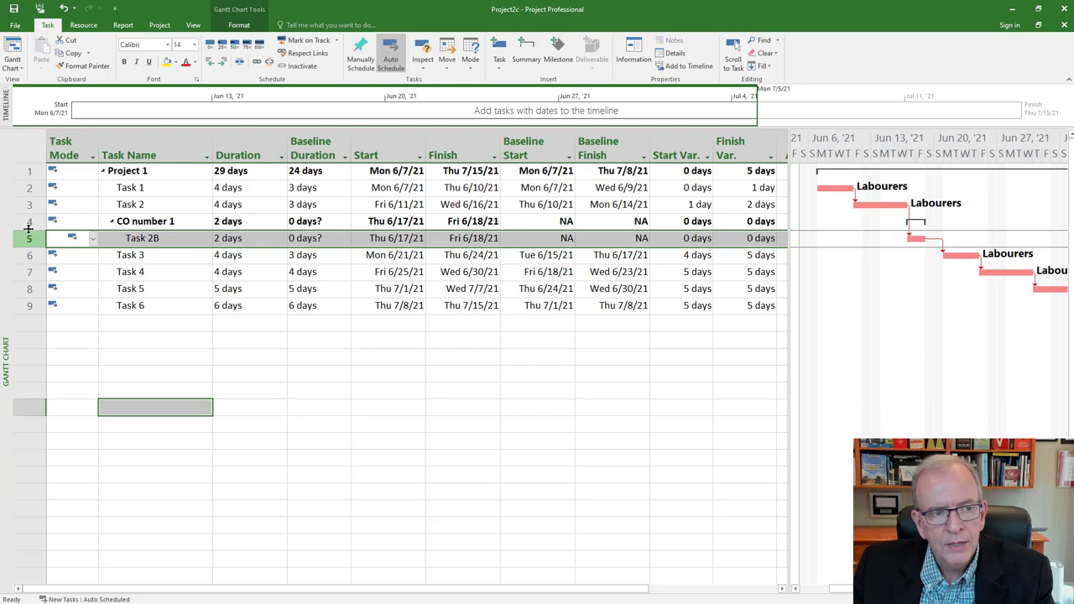
pyautogui.keyDown('shift'); pyautogui.click(28, 221); pyautogui.keyUp('shift')
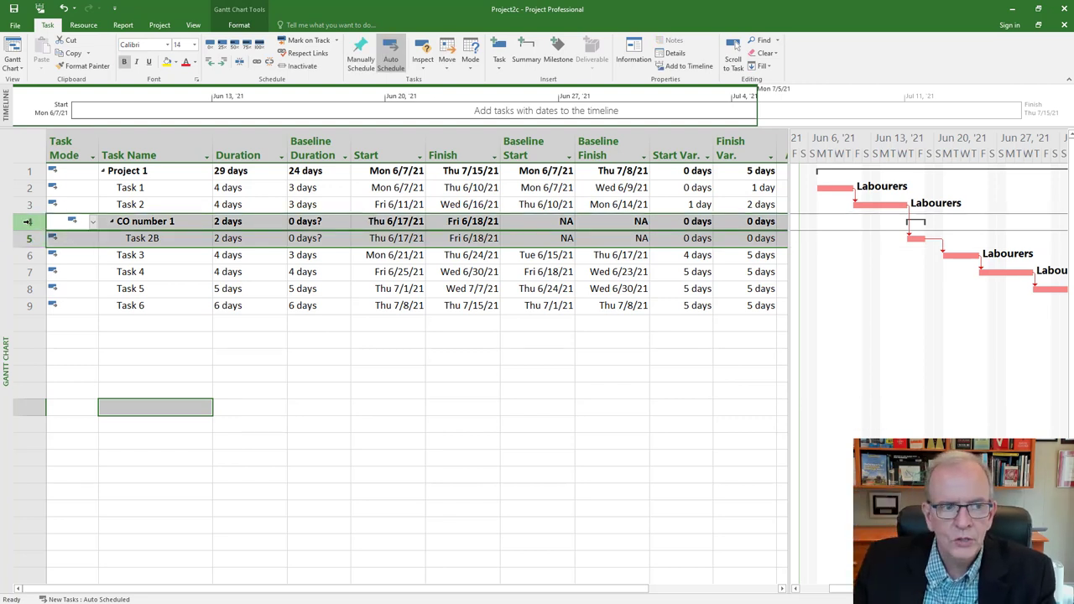
pyautogui.click(169, 375)
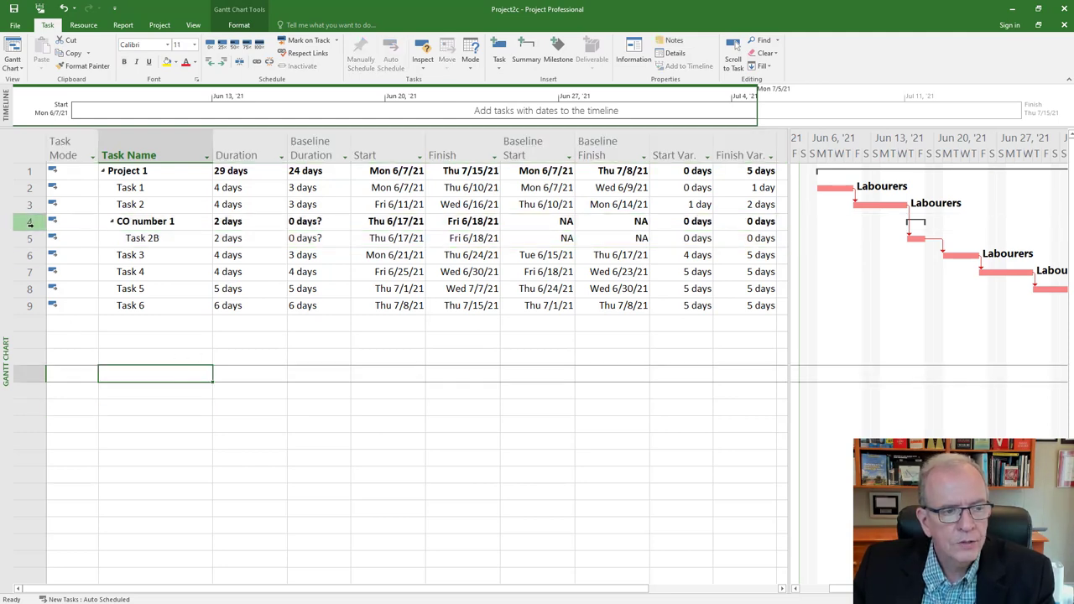
# Step: Select CO number 1 and Task 2B and prepare to set the Baseline for the selected tasks only
pyautogui.moveTo(29, 223); pyautogui.dragTo(31, 239)
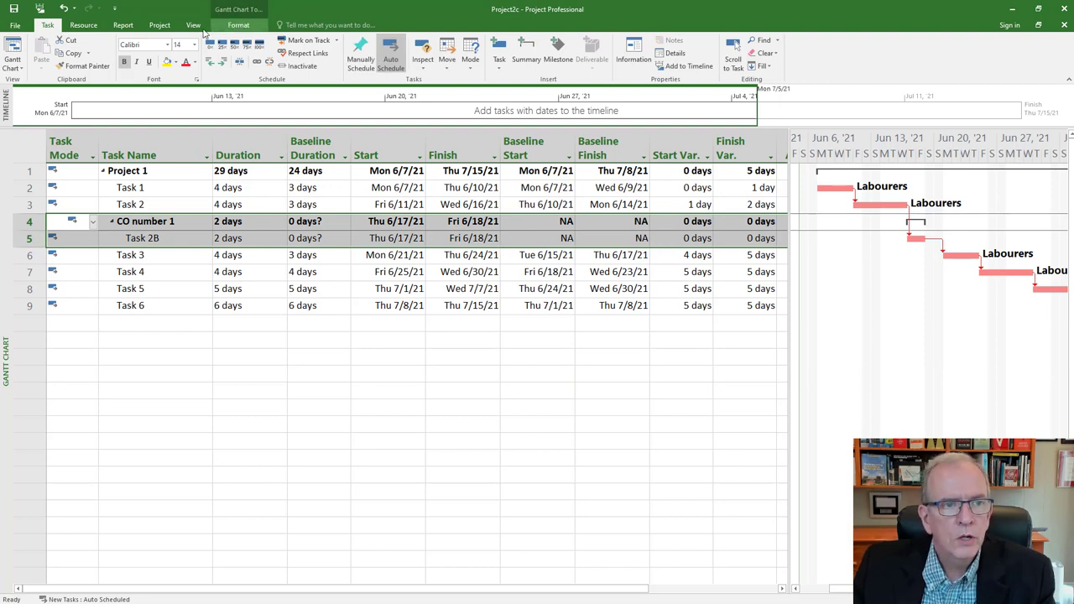
pyautogui.click(160, 27)
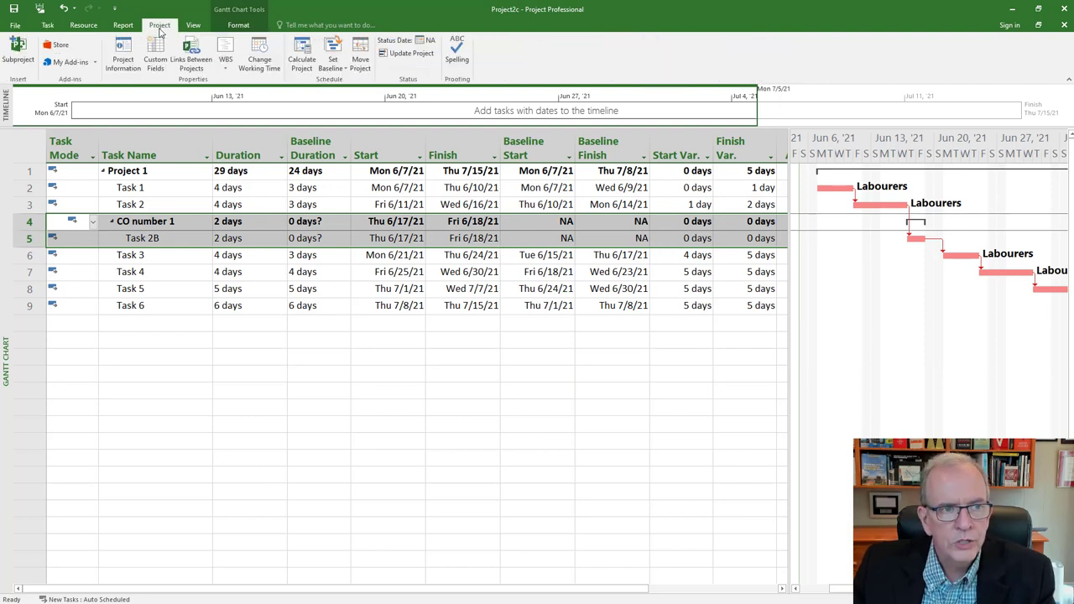
pyautogui.click(342, 71)
pyautogui.click(350, 87)
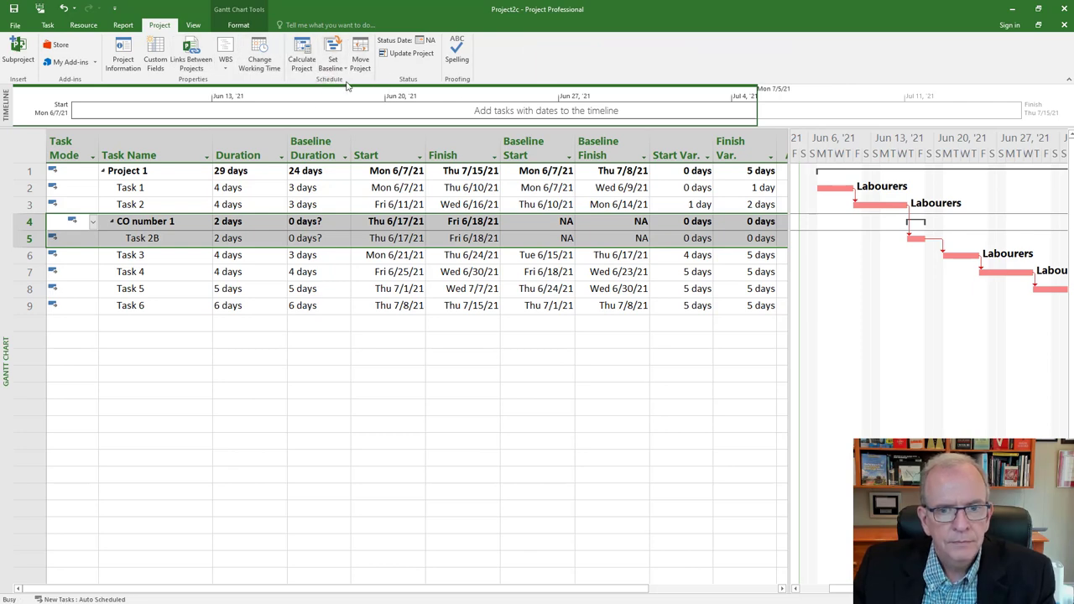
pyautogui.moveTo(514, 220); pyautogui.dragTo(447, 309)
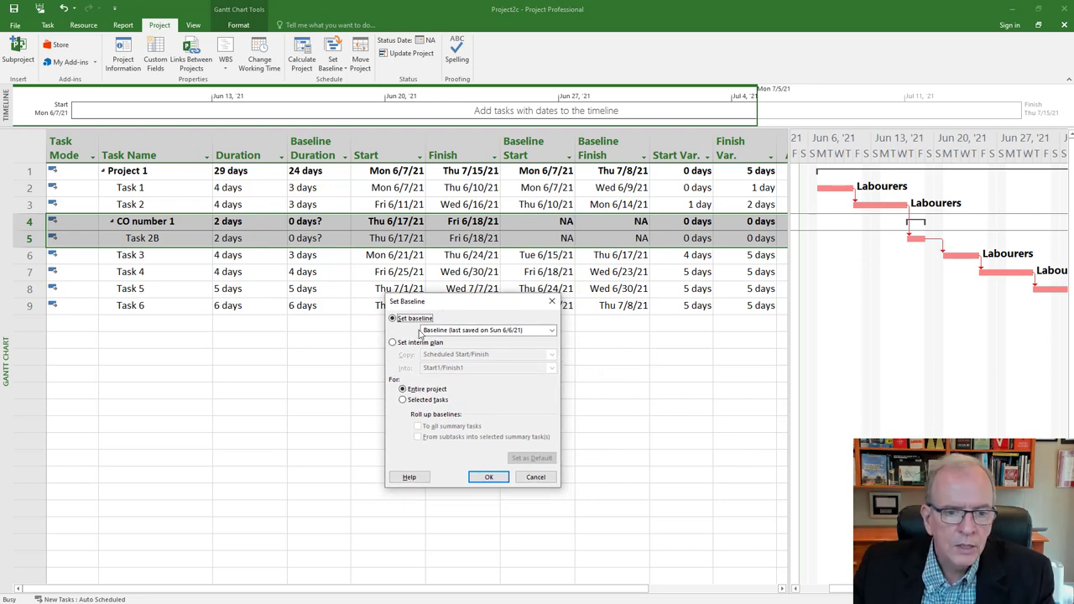
pyautogui.click(403, 400)
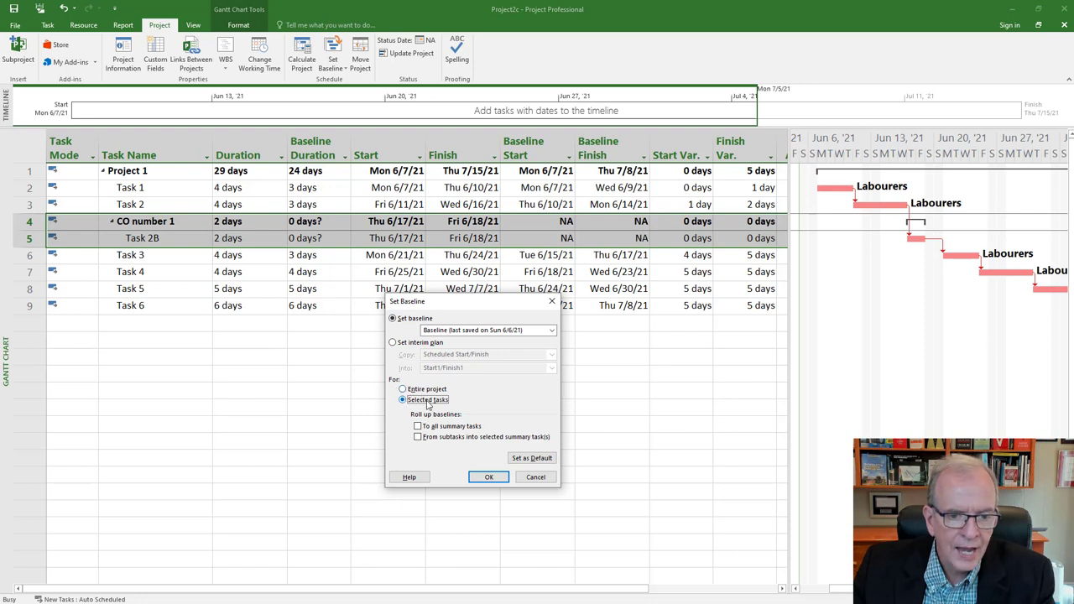
pyautogui.click(403, 390)
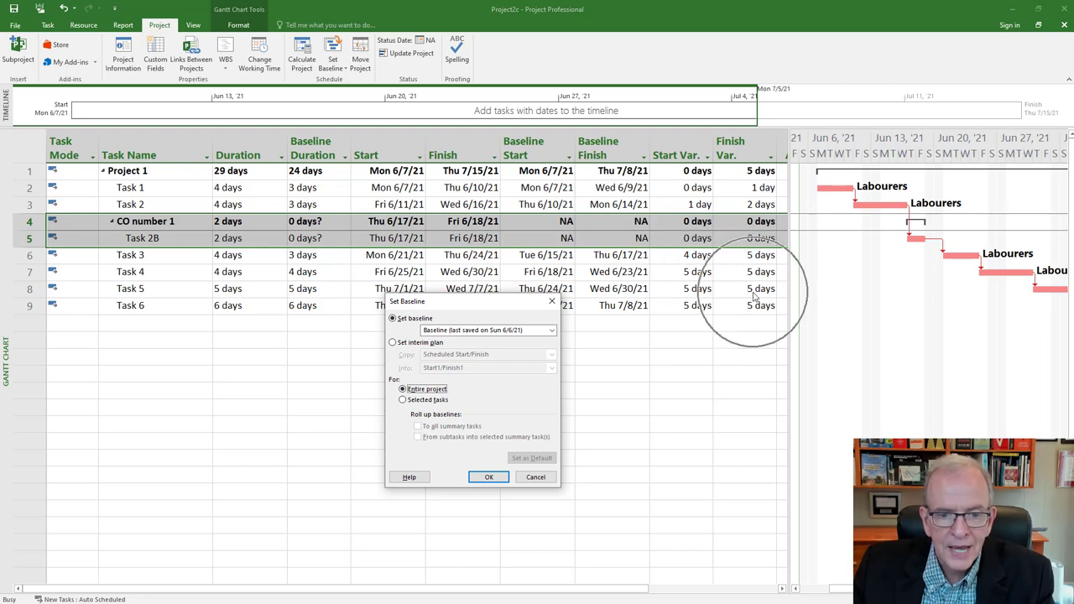
pyautogui.click(403, 401)
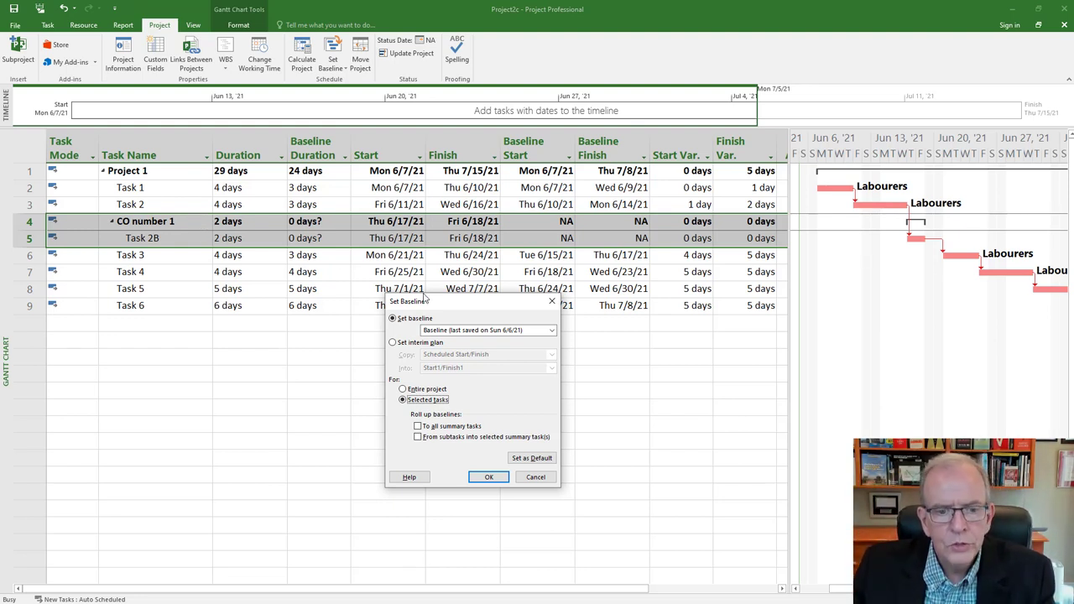
# Step: Overwrite the existing Baseline with roll-up from subtasks into selected summary tasks, keeping these options as the default
pyautogui.click(420, 441)
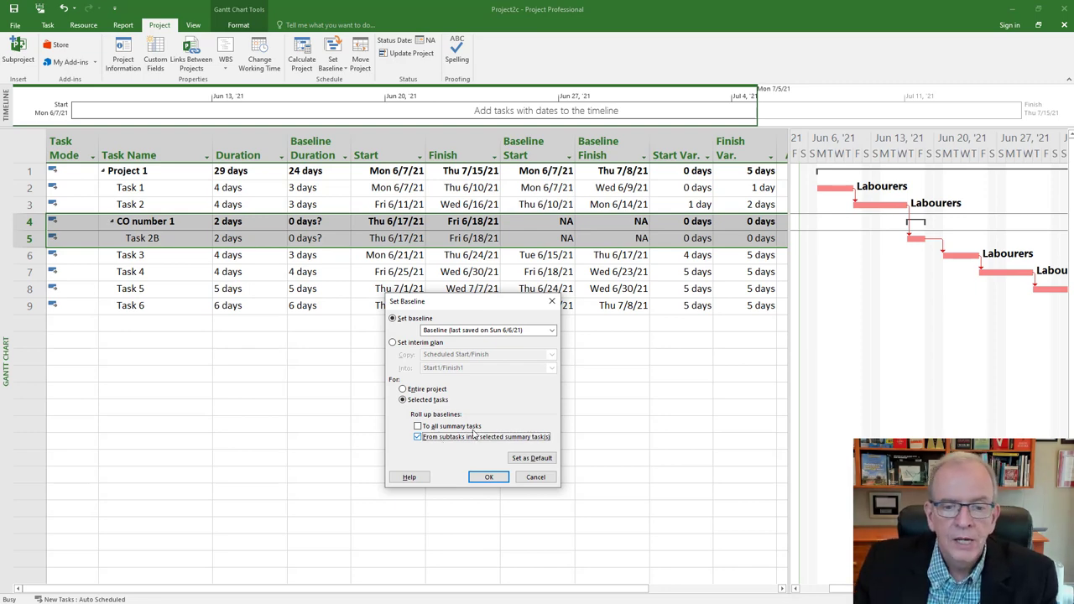
pyautogui.click(529, 460)
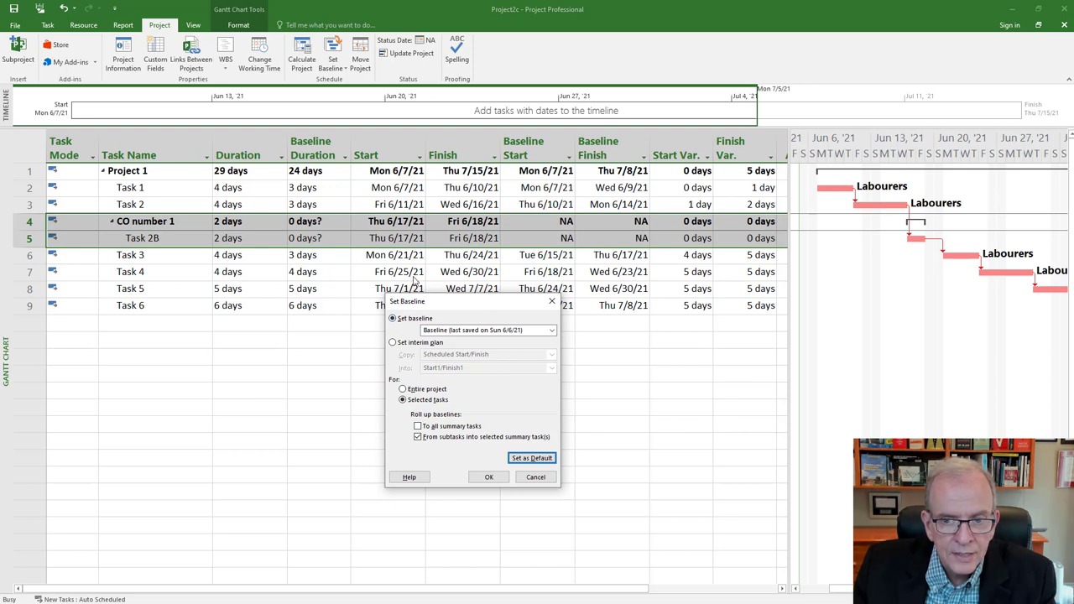
pyautogui.click(485, 477)
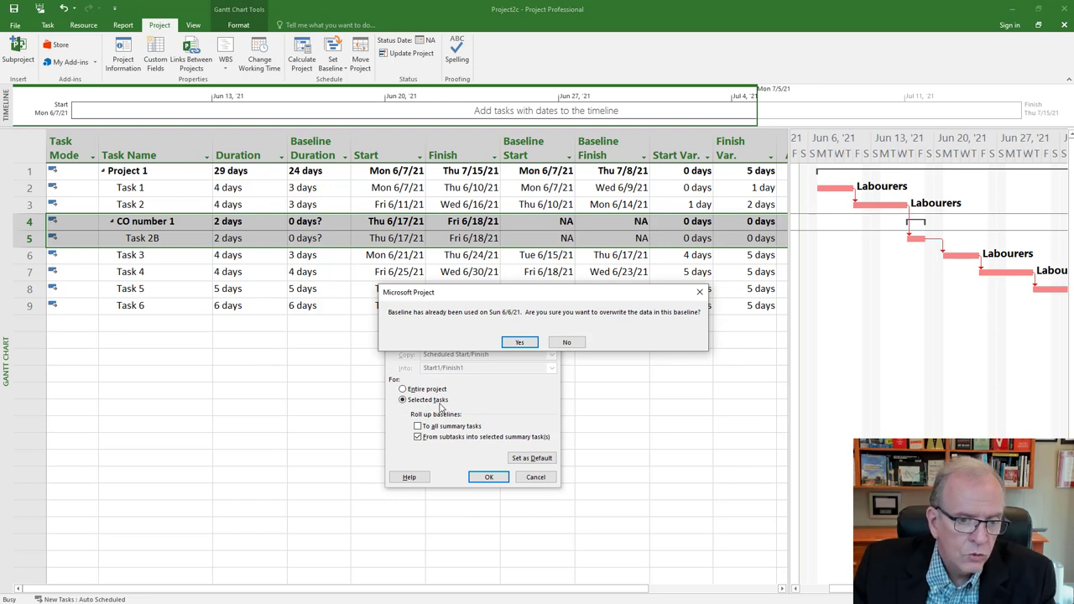
pyautogui.click(520, 343)
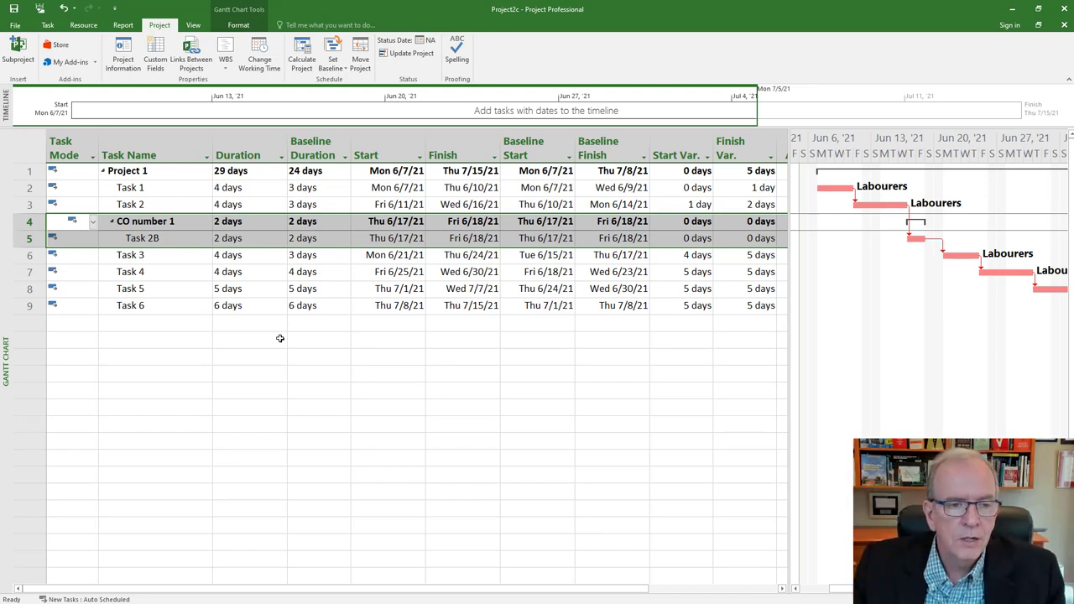
pyautogui.click(226, 371)
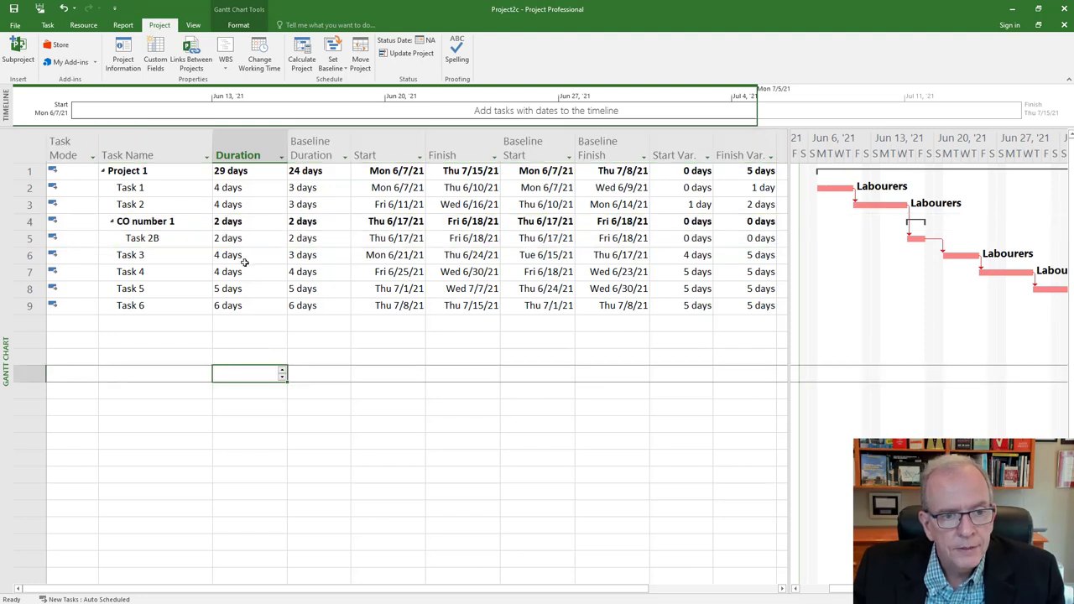
# Step: Increase the duration of Task 2B under CO number 1 to 4 days
pyautogui.click(261, 242)
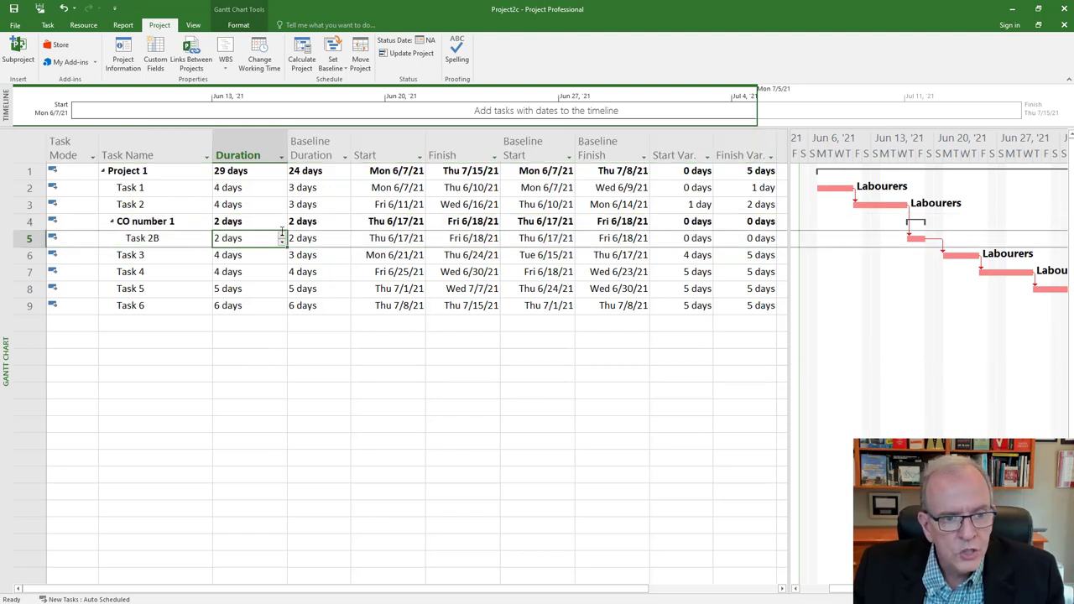
pyautogui.click(282, 235)
pyautogui.click(282, 235)
pyautogui.click(259, 349)
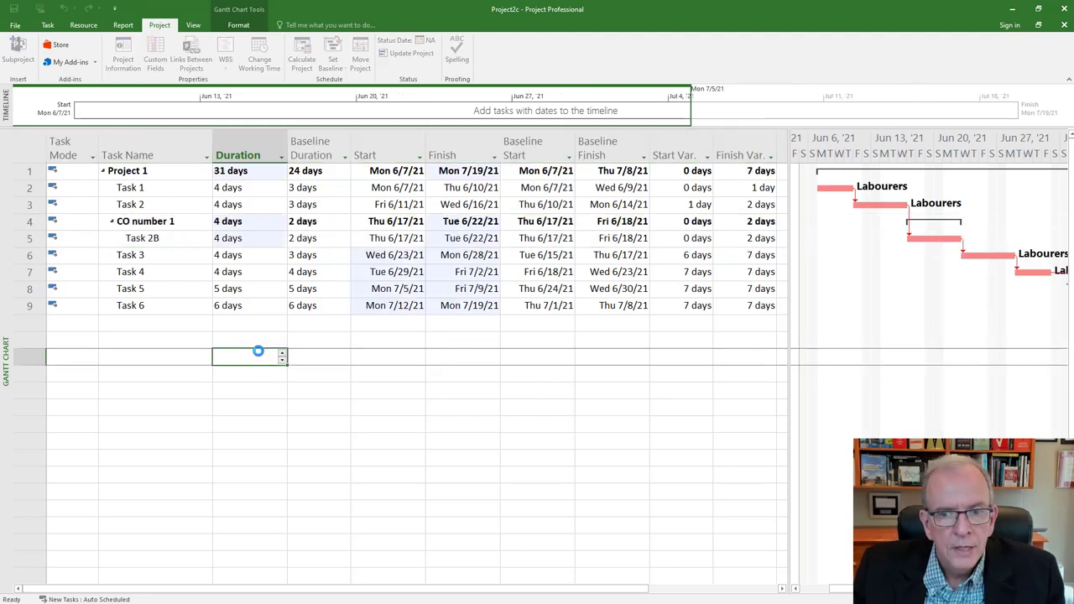